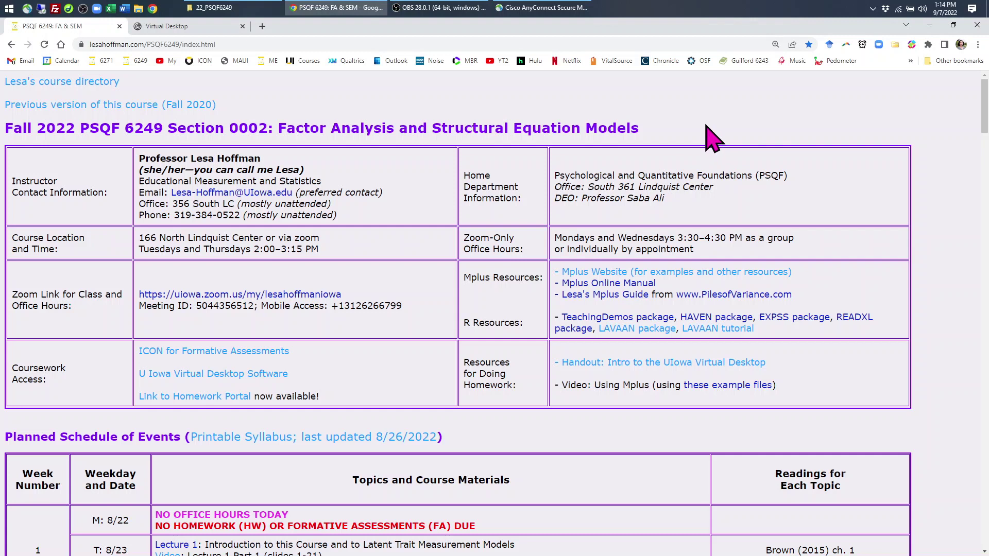
Check the connection status of the Cisco AnyConnect VPN.
{"action": "left_click", "coordinate": [873, 9]}
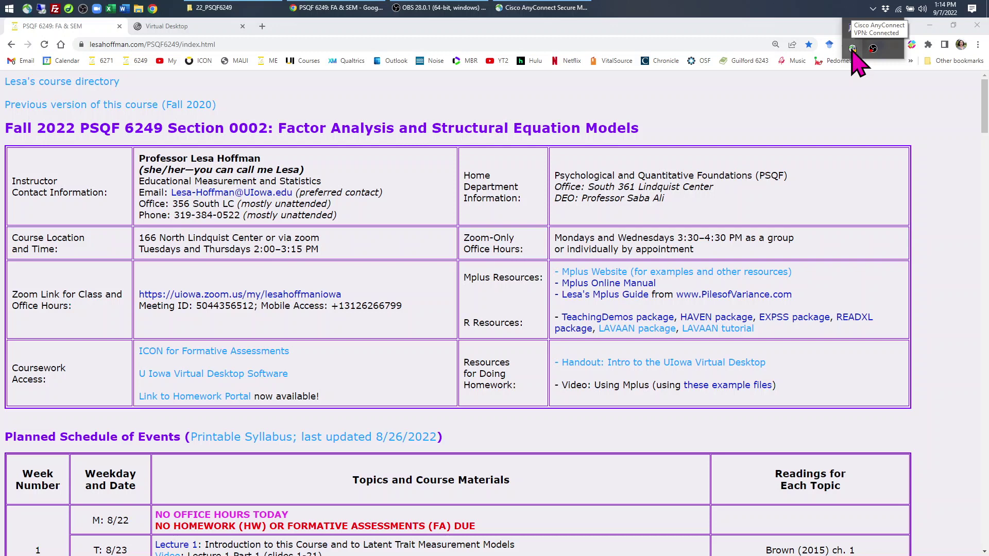
{"action": "left_click", "coordinate": [751, 103]}
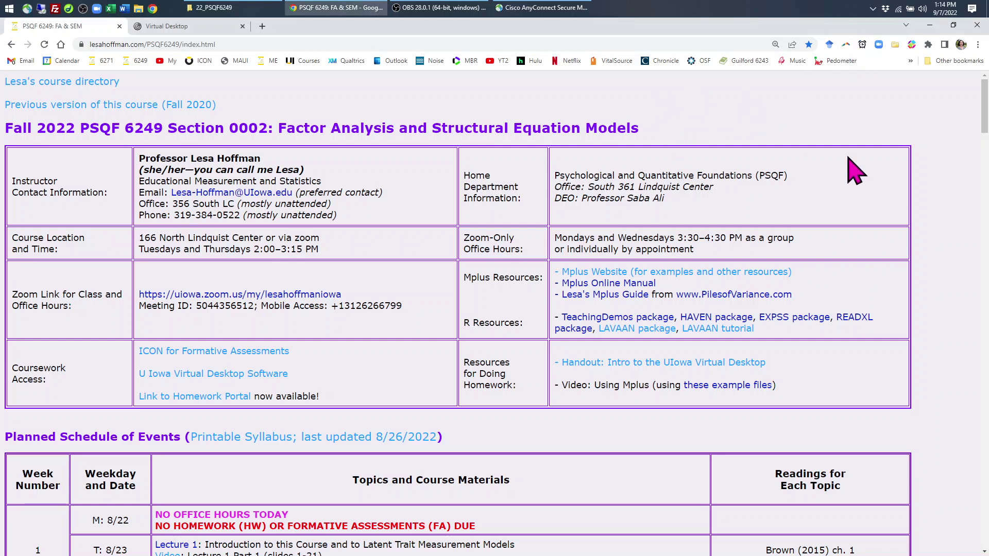
Open the "Intro to the UIowa Virtual Desktop" handout in a new tab, enlarge it and go to Step 3.
{"action": "right_click", "coordinate": [670, 365]}
{"action": "left_click", "coordinate": [693, 374]}
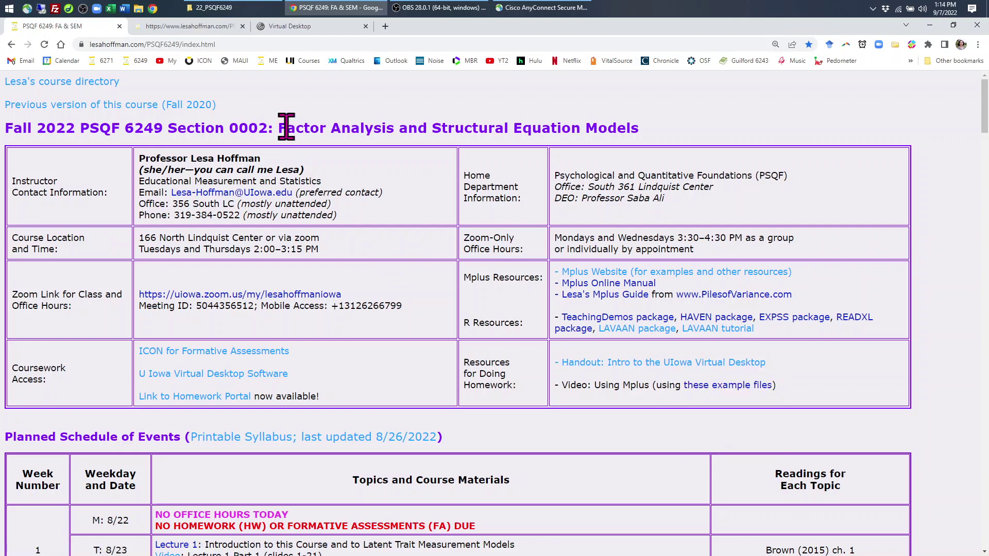
{"action": "left_click", "coordinate": [214, 26]}
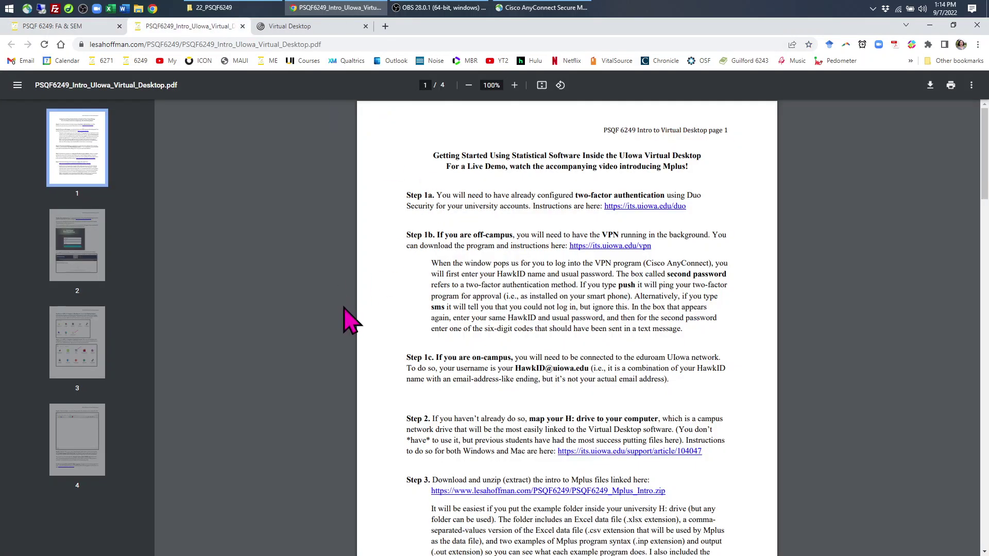
{"action": "scroll", "coordinate": [430, 330], "scroll_direction": "up", "scroll_amount": 3, "text": "ctrl"}
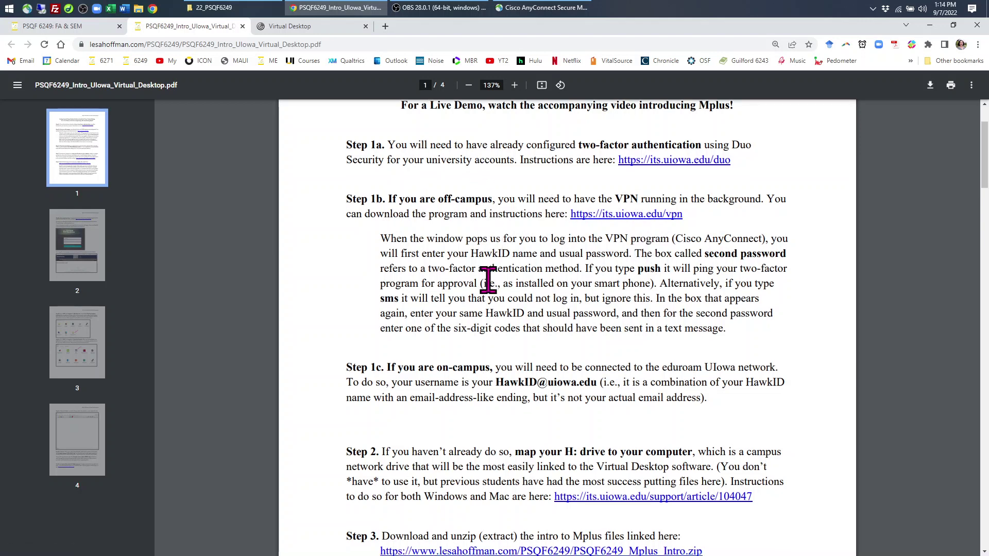
{"action": "scroll", "coordinate": [486, 281], "scroll_direction": "down", "scroll_amount": 4}
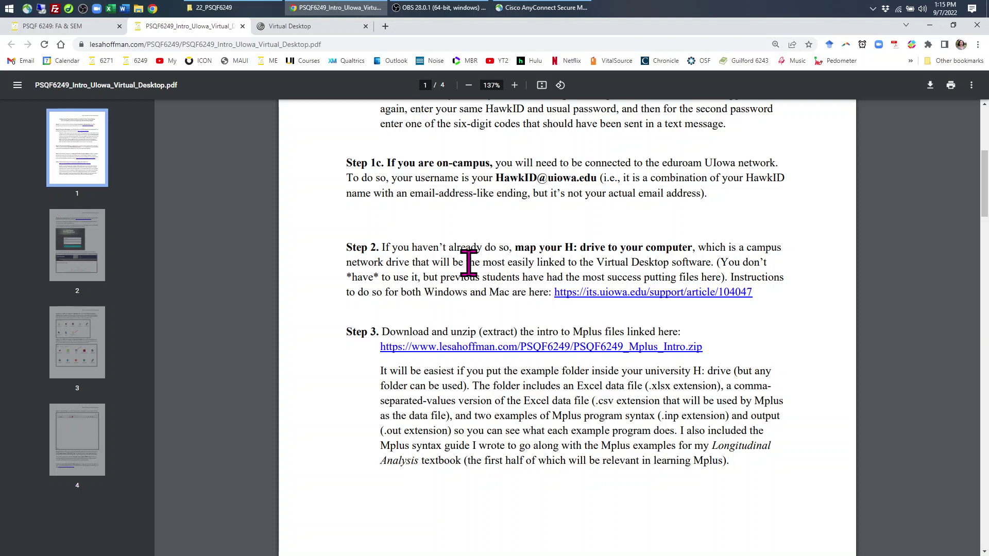
Download PSQF6249_Mplus_Intro.zip to the local Desktop folder, check it on the desktop and return to the browser.
{"action": "left_click", "coordinate": [507, 349]}
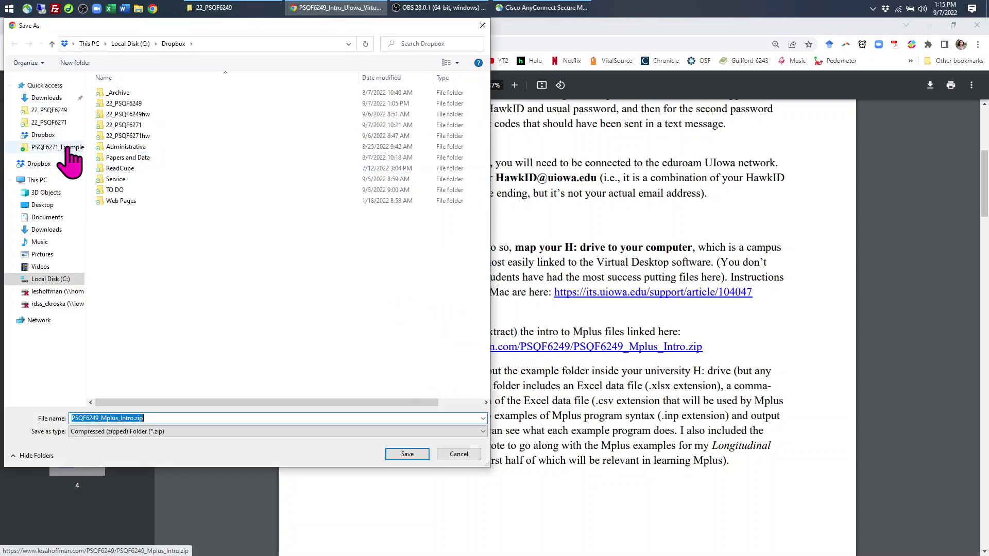
{"action": "left_click", "coordinate": [48, 204]}
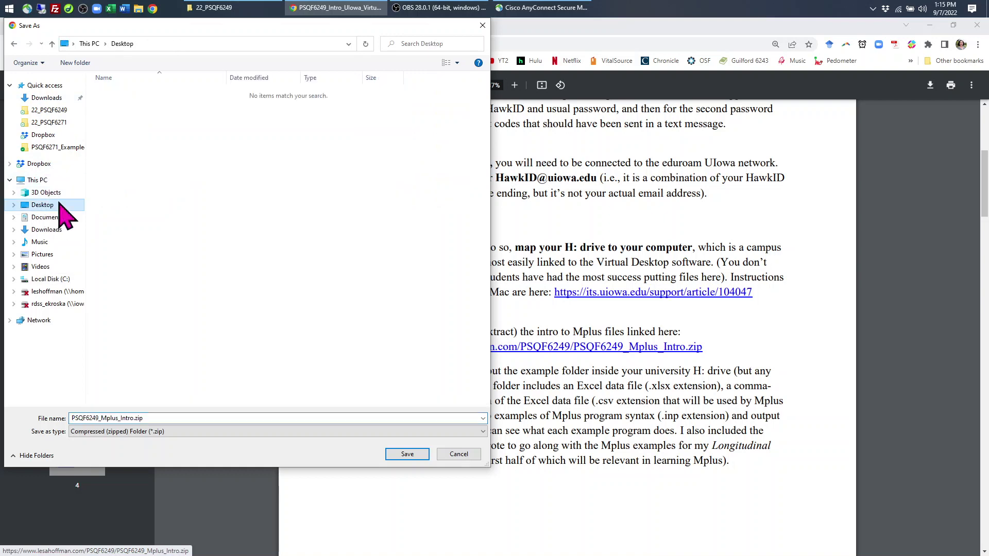
{"action": "left_click", "coordinate": [411, 458]}
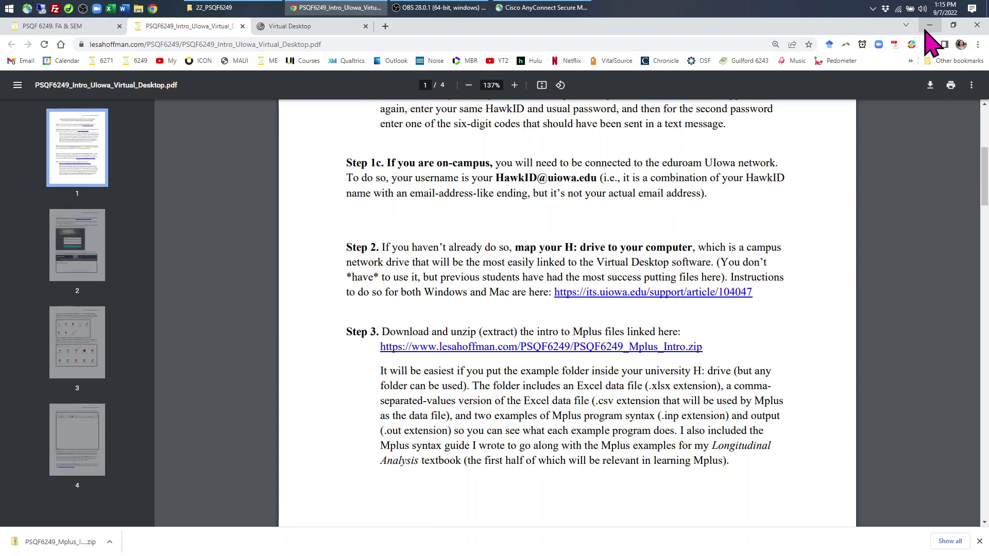
{"action": "left_click", "coordinate": [927, 26]}
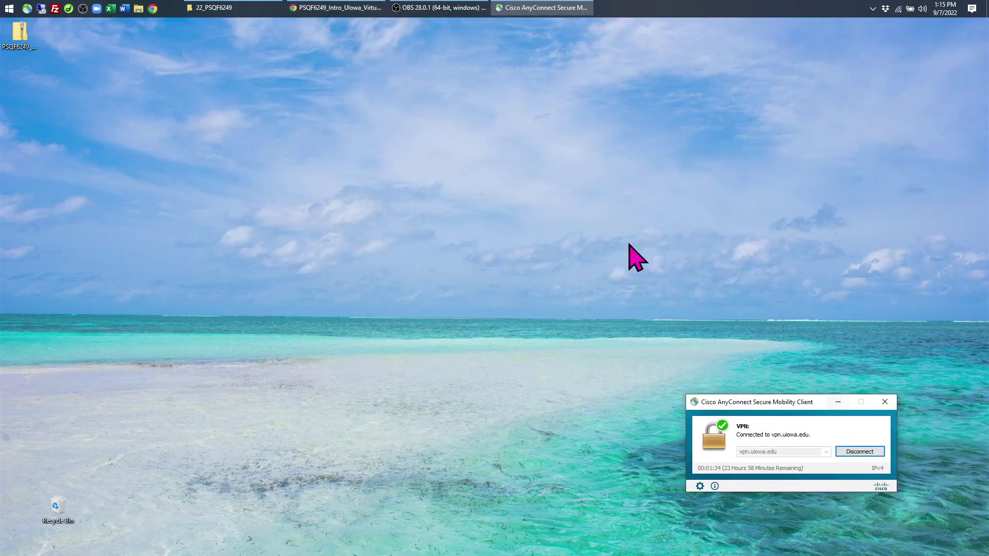
{"action": "left_click", "coordinate": [345, 7]}
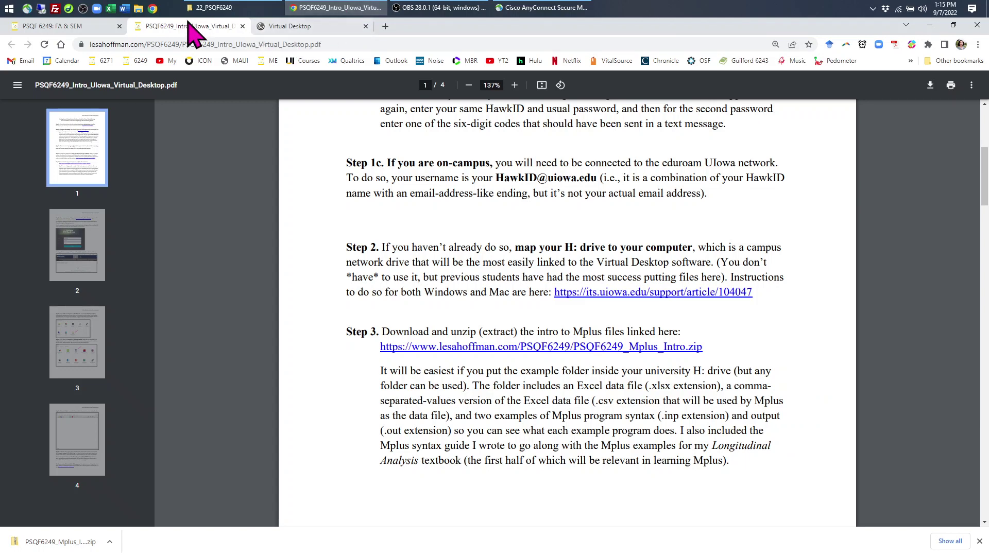
Log on to the UIowa Virtual Desktop site with the prefilled credentials and the IOWA domain.
{"action": "left_click", "coordinate": [356, 26]}
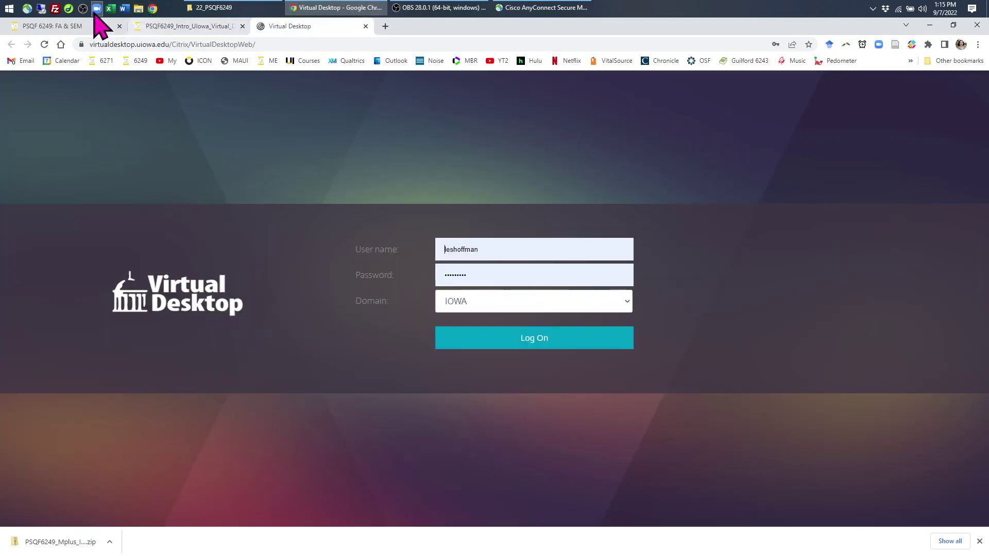
{"action": "left_click", "coordinate": [82, 26]}
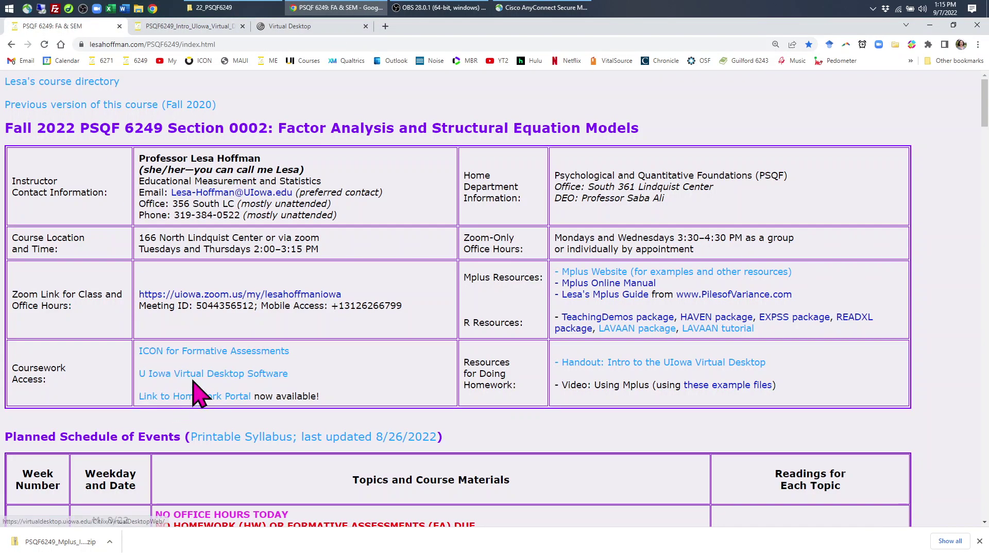
{"action": "left_click", "coordinate": [289, 25]}
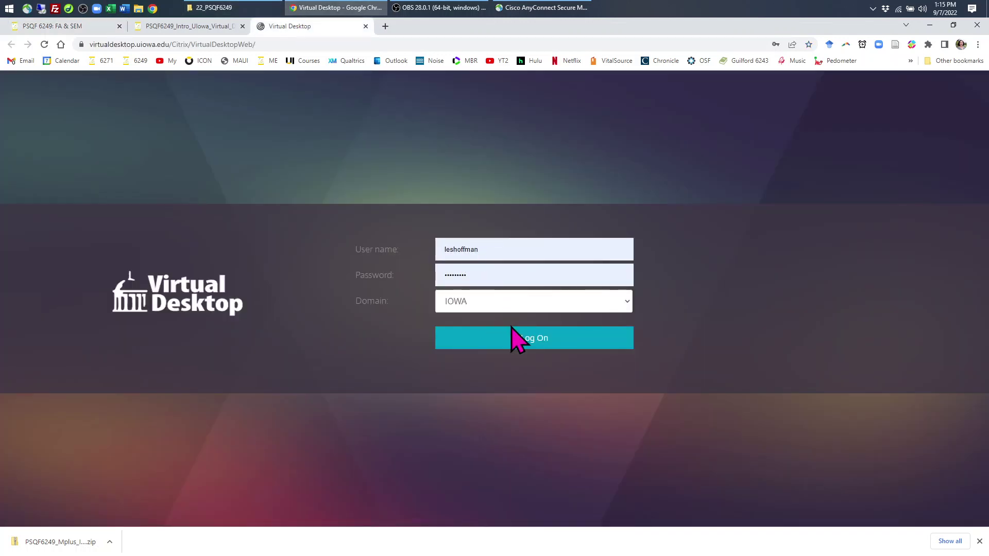
{"action": "left_click", "coordinate": [514, 349]}
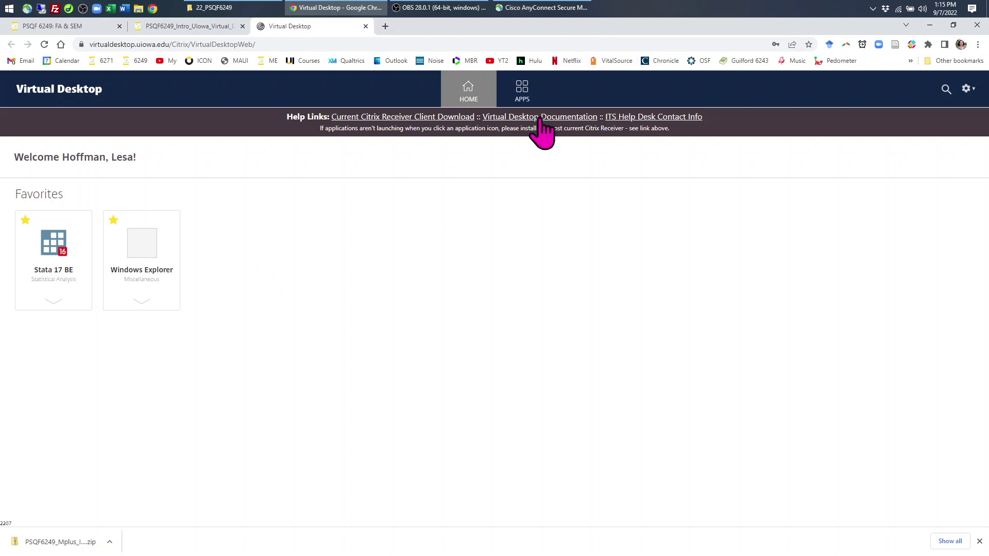
Browse the full list of Virtual Desktop apps and add Mplus to the favorites.
{"action": "left_click", "coordinate": [528, 102]}
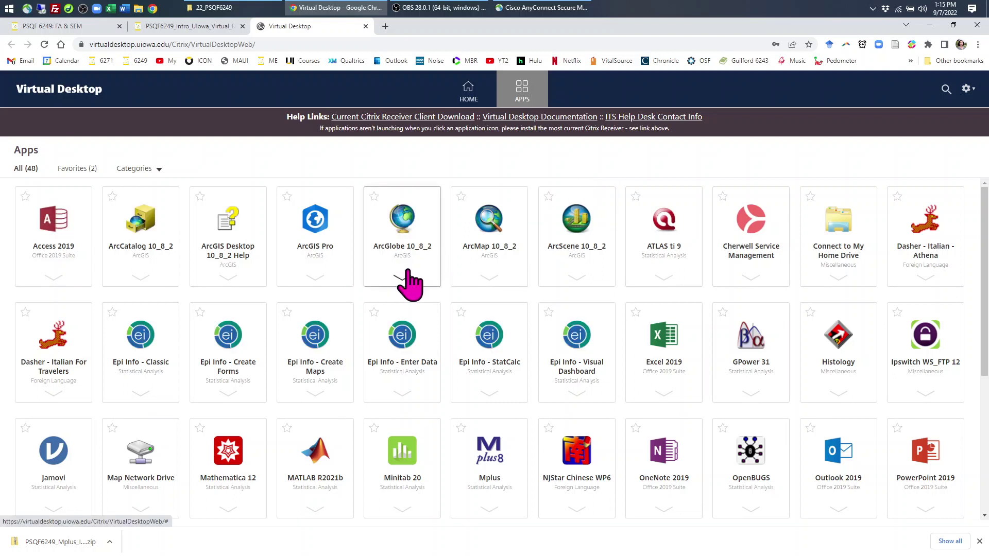
{"action": "scroll", "coordinate": [409, 284], "scroll_direction": "down", "scroll_amount": 3}
{"action": "scroll", "coordinate": [409, 284], "scroll_direction": "down", "scroll_amount": 2}
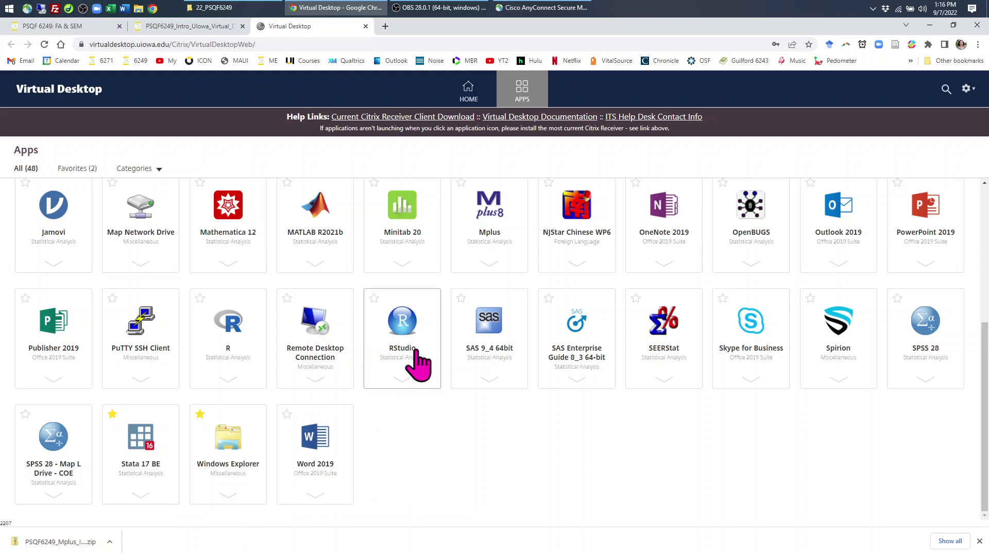
{"action": "left_click", "coordinate": [461, 183]}
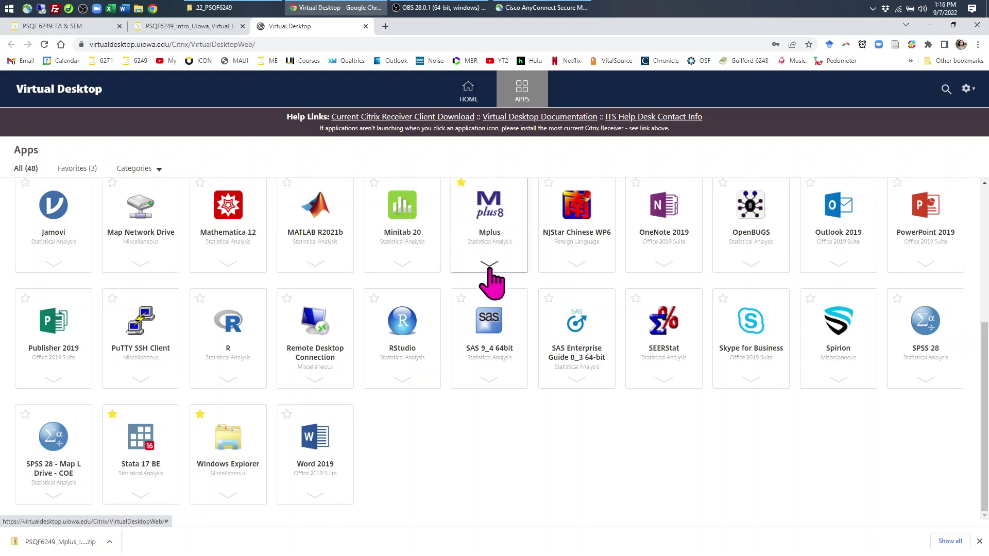
Launch the remote Windows Explorer app and allow the Citrix Workspace Launcher to open it.
{"action": "left_click", "coordinate": [228, 494]}
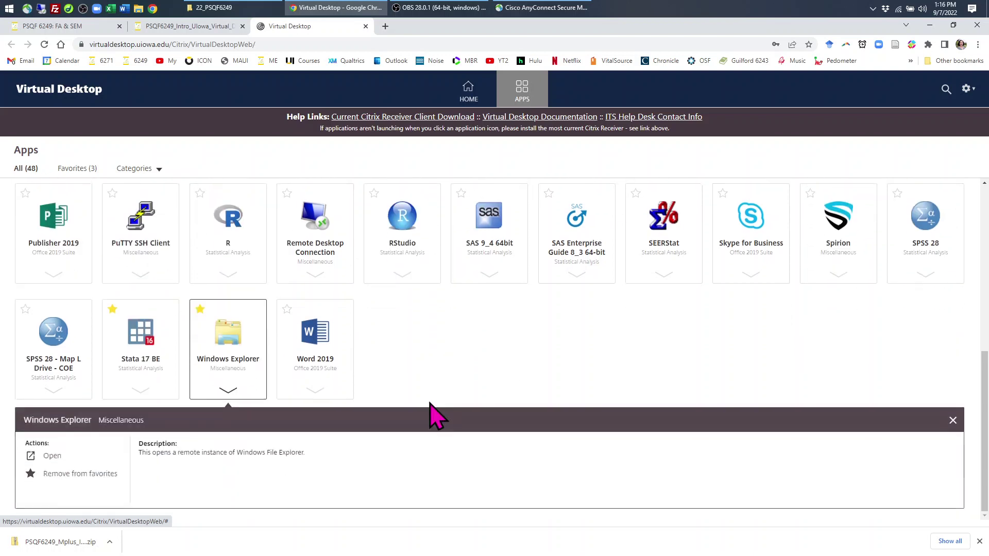
{"action": "left_click", "coordinate": [52, 452]}
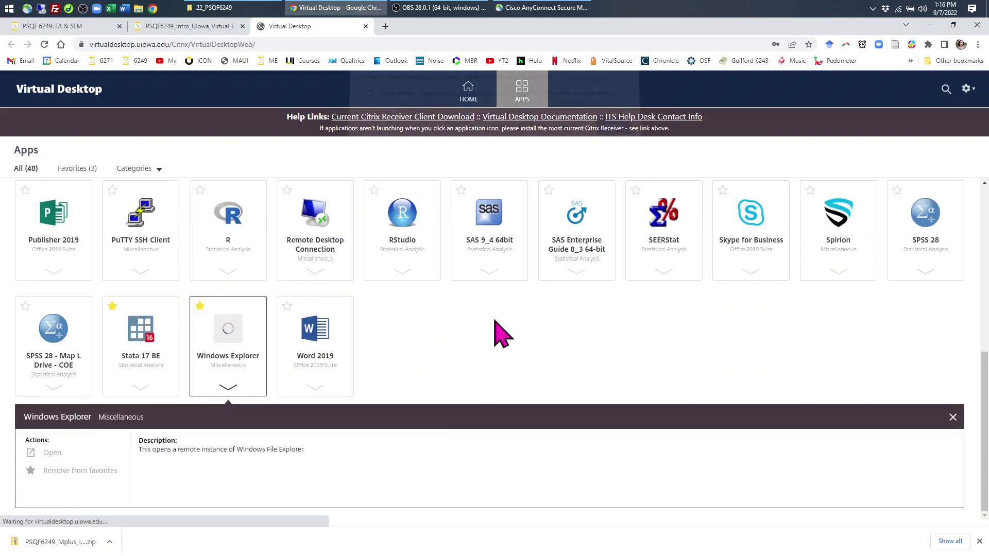
{"action": "left_click", "coordinate": [574, 132]}
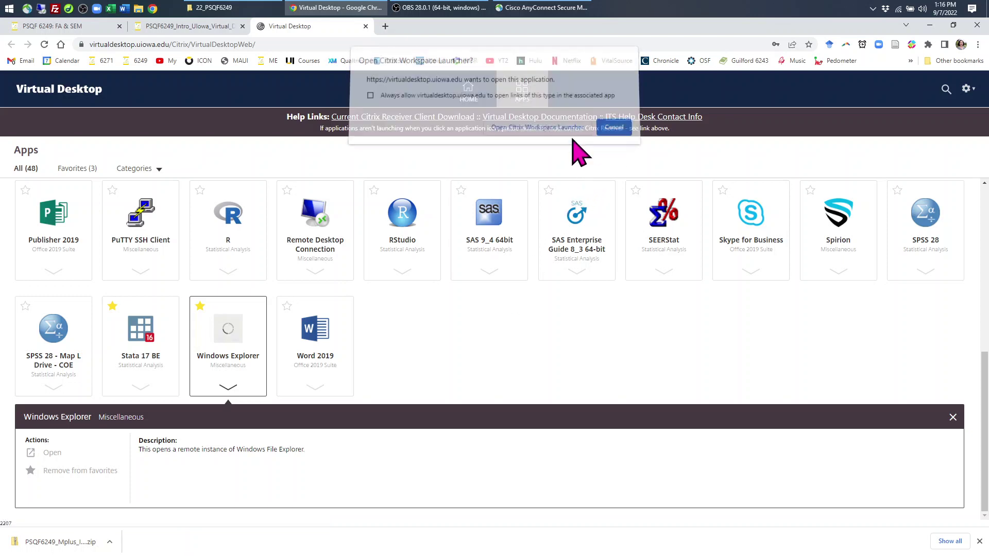
Launch Mplus from its app details and allow the Citrix Workspace Launcher to open it.
{"action": "scroll", "coordinate": [541, 305], "scroll_direction": "up", "scroll_amount": 5}
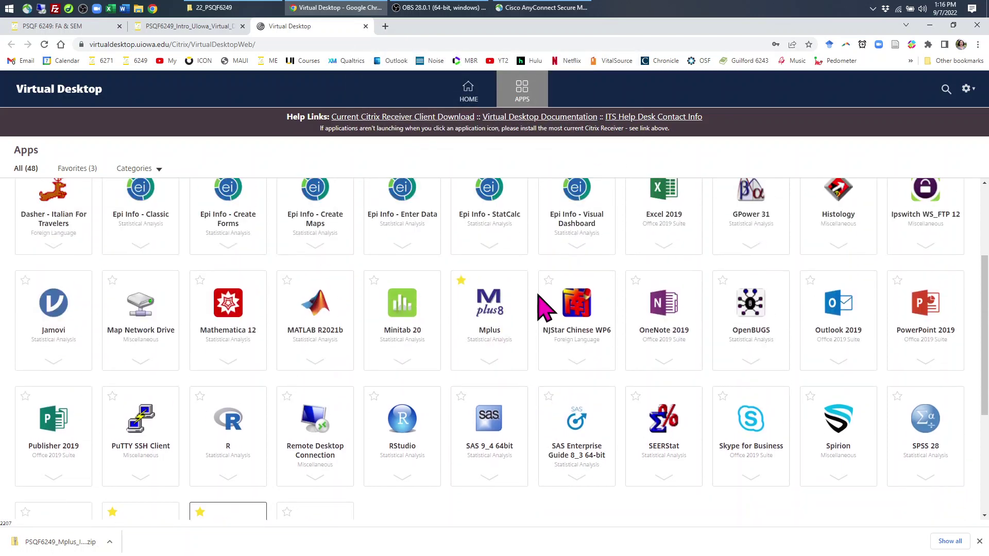
{"action": "scroll", "coordinate": [541, 308], "scroll_direction": "up", "scroll_amount": 3}
{"action": "scroll", "coordinate": [525, 329], "scroll_direction": "down", "scroll_amount": 3}
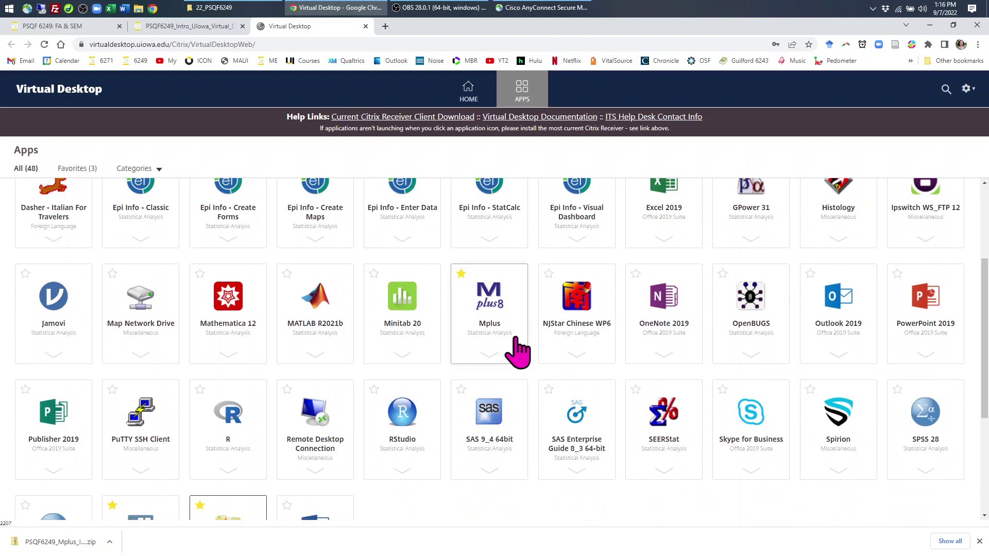
{"action": "left_click", "coordinate": [496, 356]}
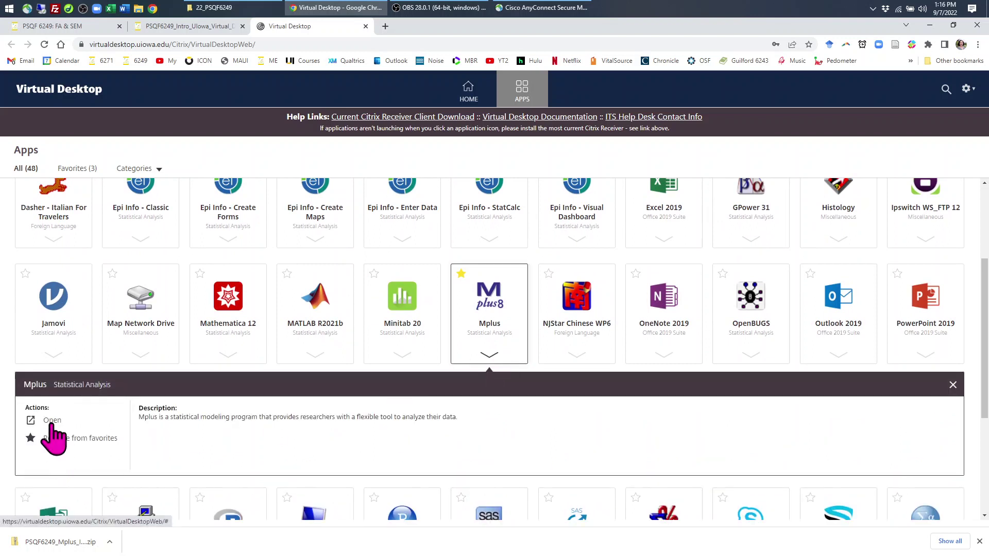
{"action": "left_click", "coordinate": [30, 420]}
{"action": "left_click", "coordinate": [569, 134]}
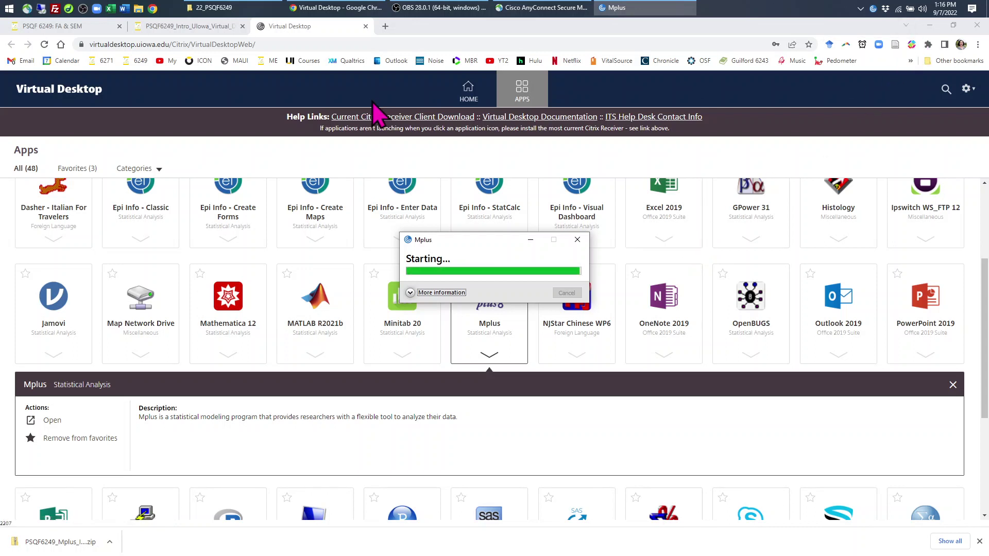
Return to the favorites page, minimize the browser and move the remote This PC window towards the screen's upper-left area.
{"action": "left_click", "coordinate": [468, 90]}
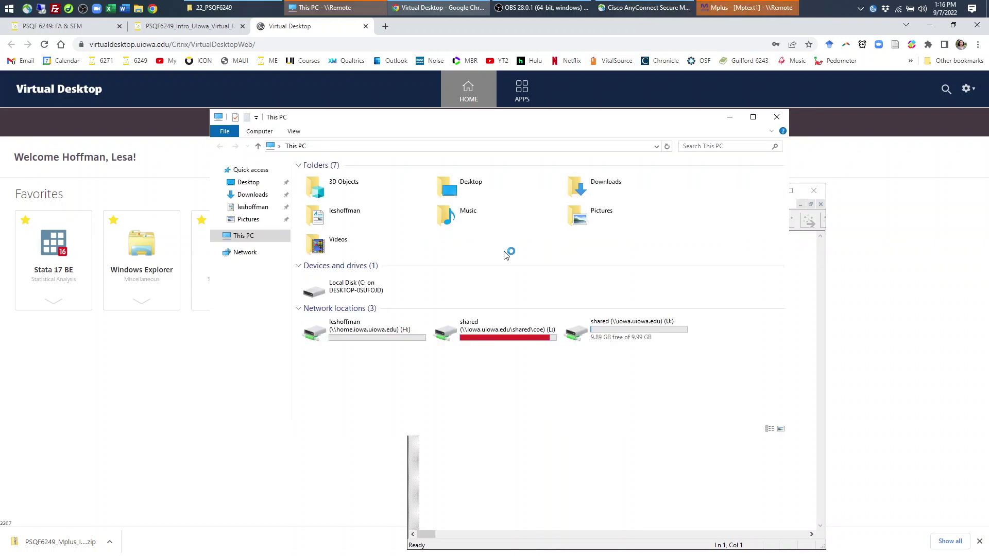
{"action": "left_click", "coordinate": [929, 25]}
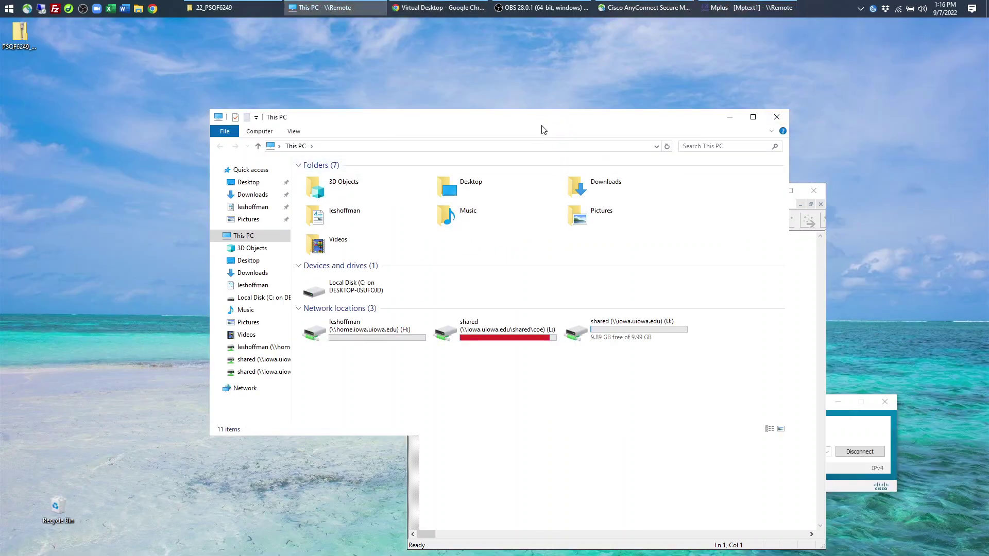
{"action": "left_click_drag", "start_coordinate": [563, 128], "coordinate": [468, 73]}
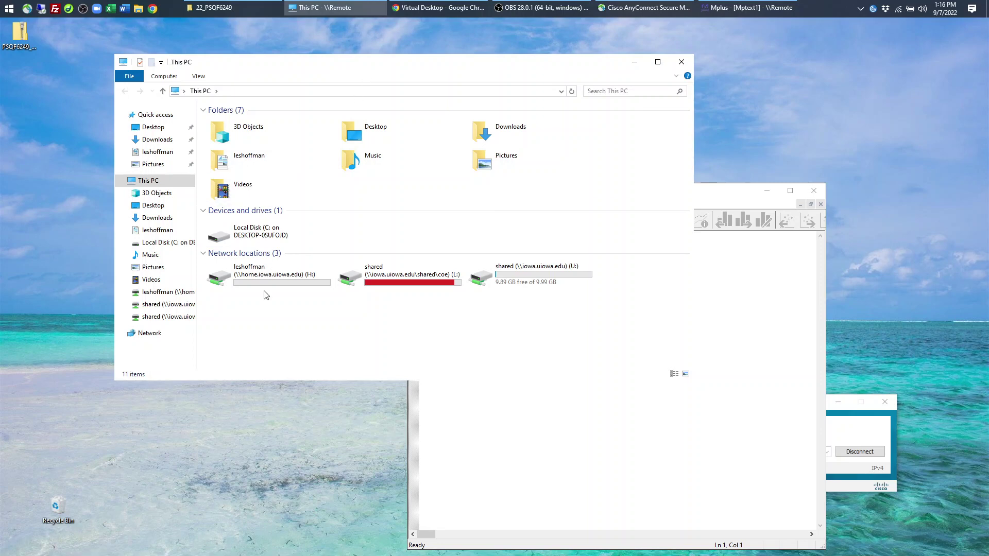
In the remote This PC window, browse Local Disk (C:) to Users, the user's own profile folder and its Desktop folder.
{"action": "mouse_move", "coordinate": [269, 283]}
{"action": "double_click", "coordinate": [265, 234]}
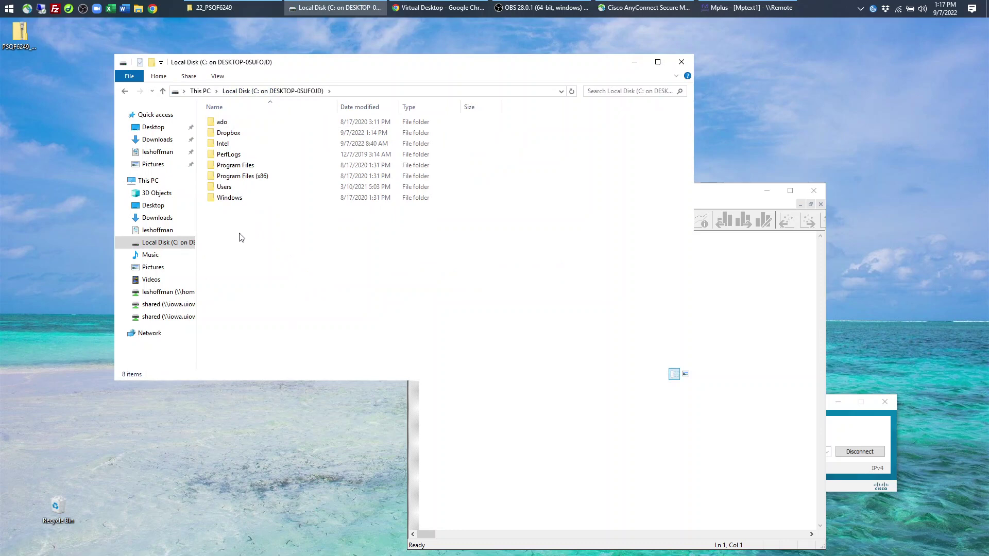
{"action": "left_click", "coordinate": [223, 189]}
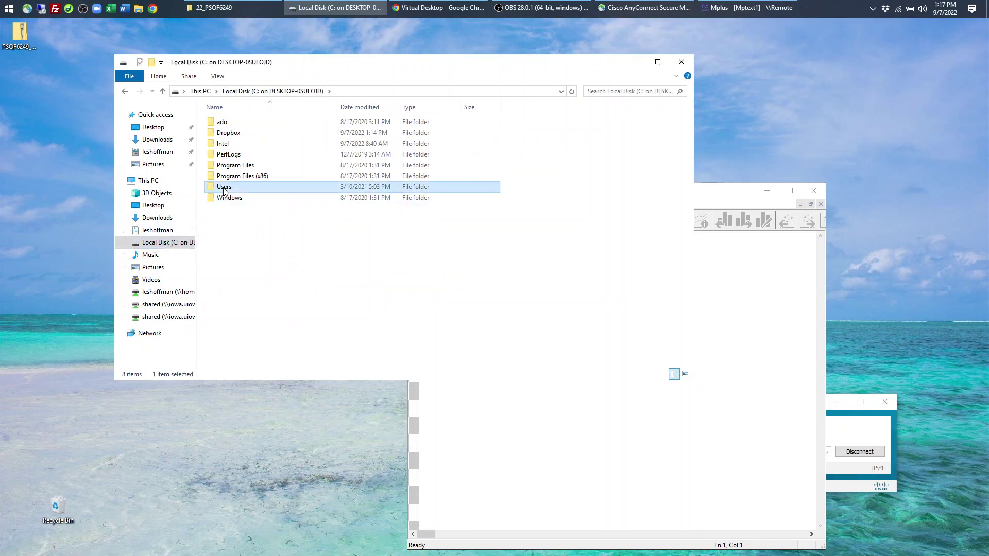
{"action": "double_click", "coordinate": [223, 189]}
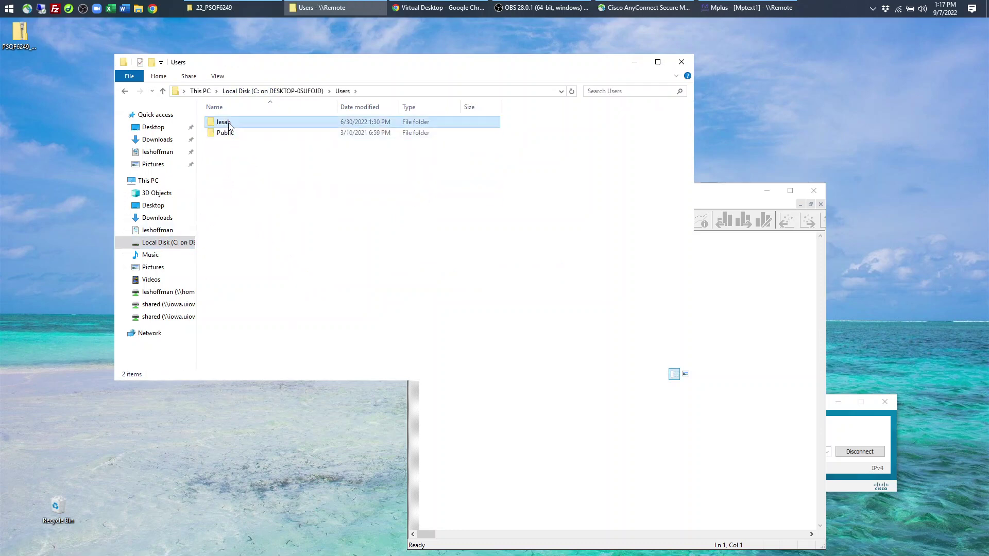
{"action": "double_click", "coordinate": [227, 122]}
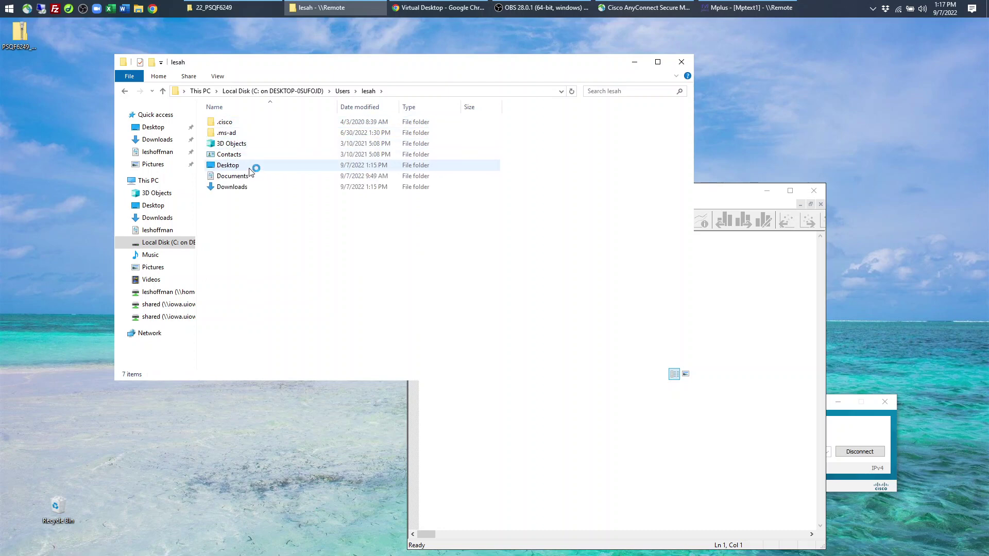
{"action": "double_click", "coordinate": [244, 166]}
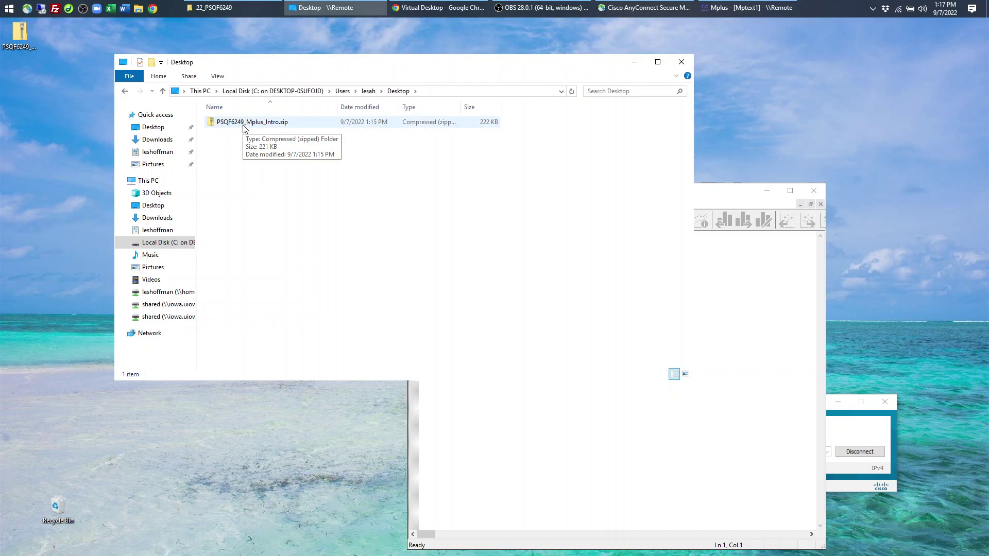
Extract all files from PSQF6249_Mplus_Intro.zip into a folder on the local Desktop.
{"action": "left_click", "coordinate": [243, 125]}
{"action": "right_click", "coordinate": [243, 124]}
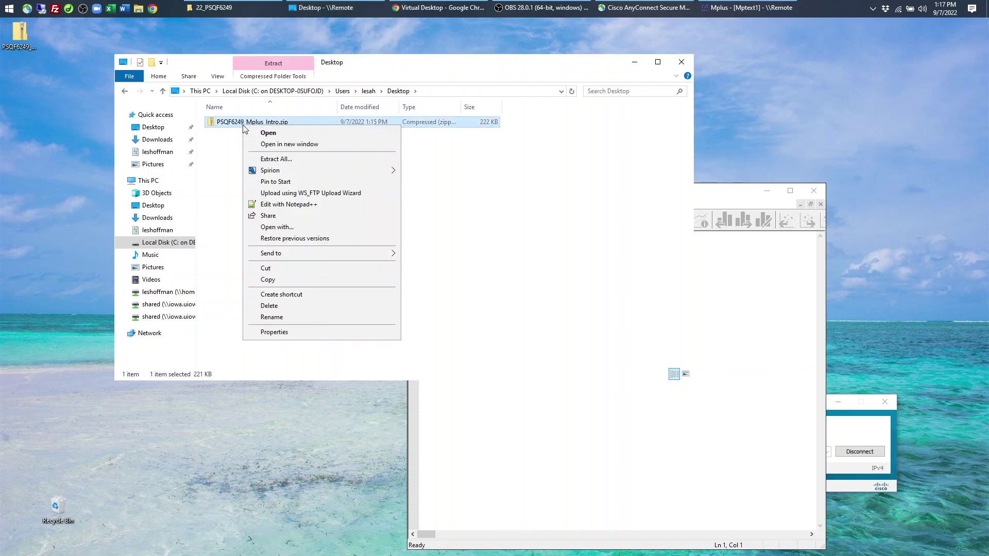
{"action": "left_click", "coordinate": [276, 160]}
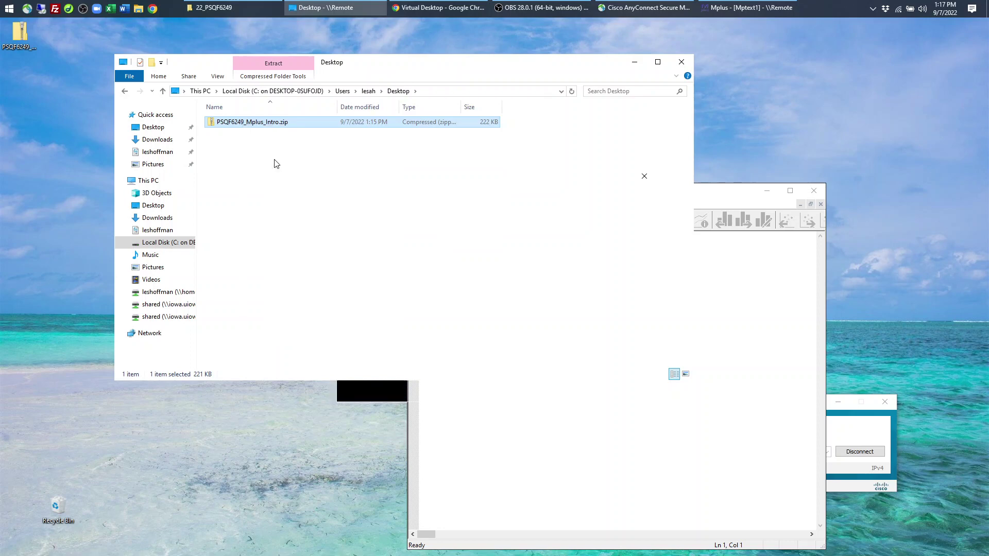
{"action": "left_click", "coordinate": [596, 392]}
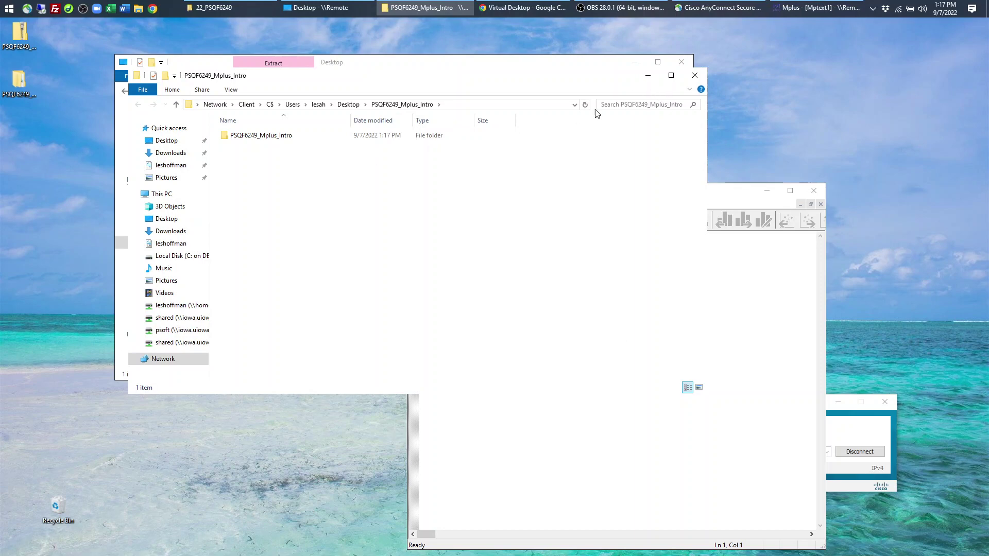
Clear away the extracted-folder and remote Desktop windows and maximize the Mplus window.
{"action": "left_click_drag", "start_coordinate": [500, 62], "coordinate": [501, 135]}
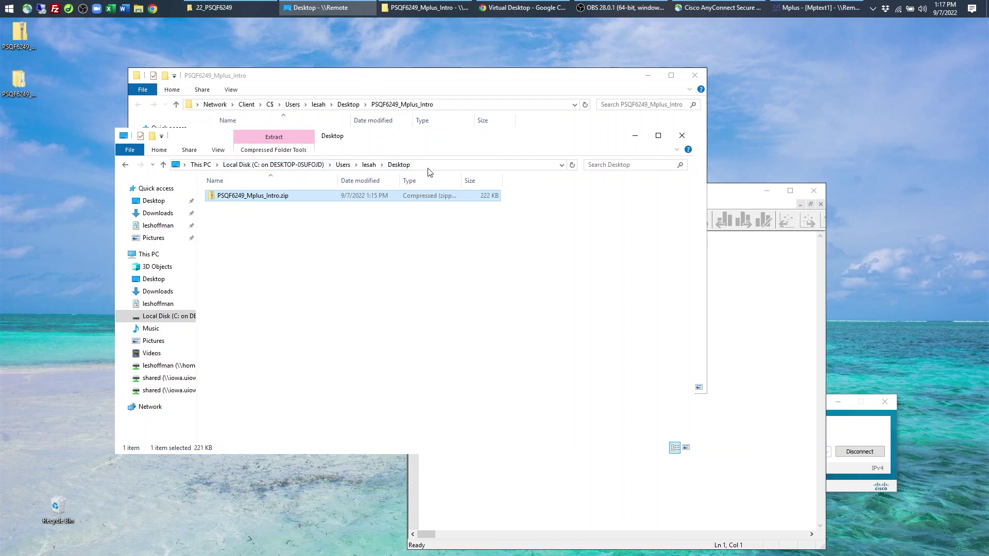
{"action": "left_click", "coordinate": [695, 75]}
{"action": "left_click", "coordinate": [635, 136]}
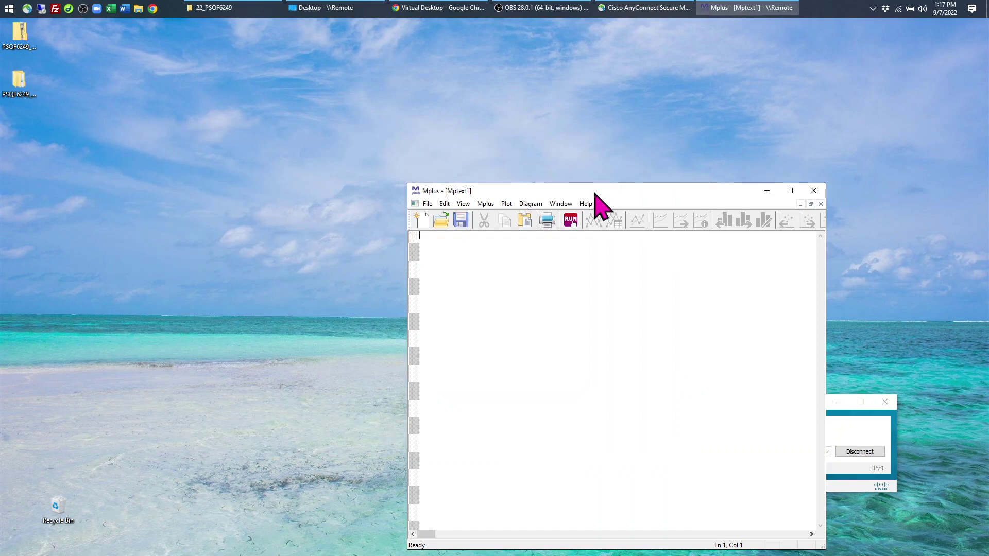
{"action": "left_click_drag", "start_coordinate": [593, 193], "coordinate": [472, 109]}
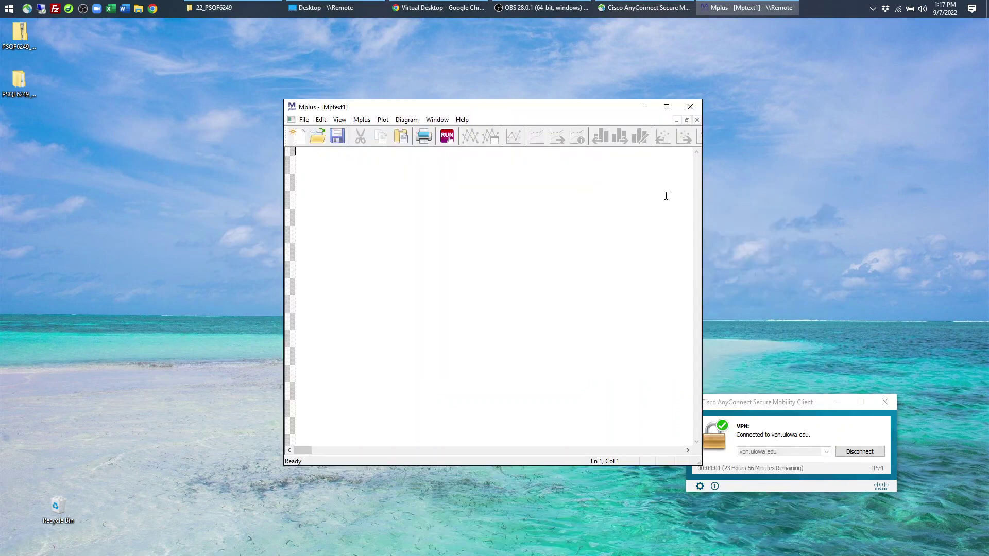
{"action": "left_click", "coordinate": [666, 106]}
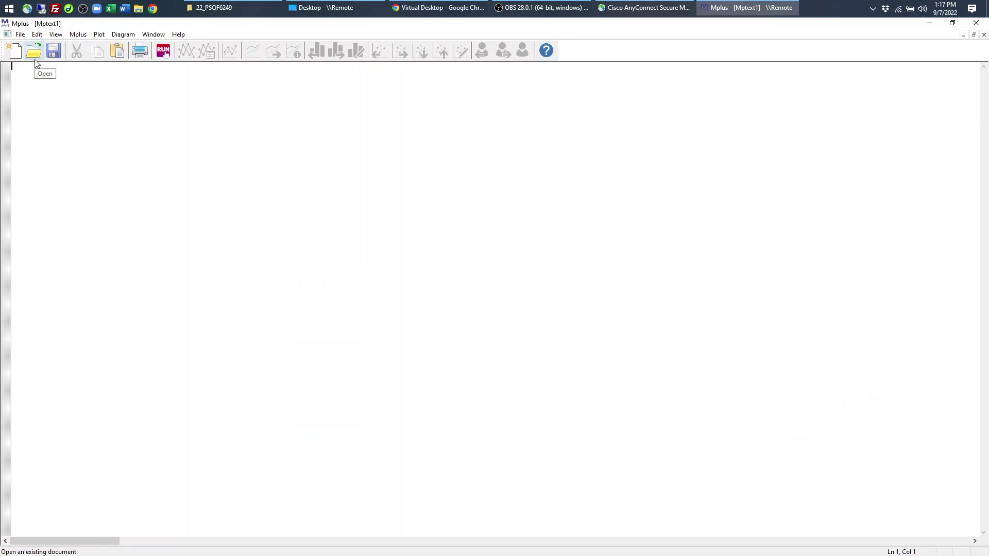
Start opening an input file in Mplus and browse Local Disk (C:) to Users, the user's own profile folder and its Desktop.
{"action": "left_click", "coordinate": [20, 34]}
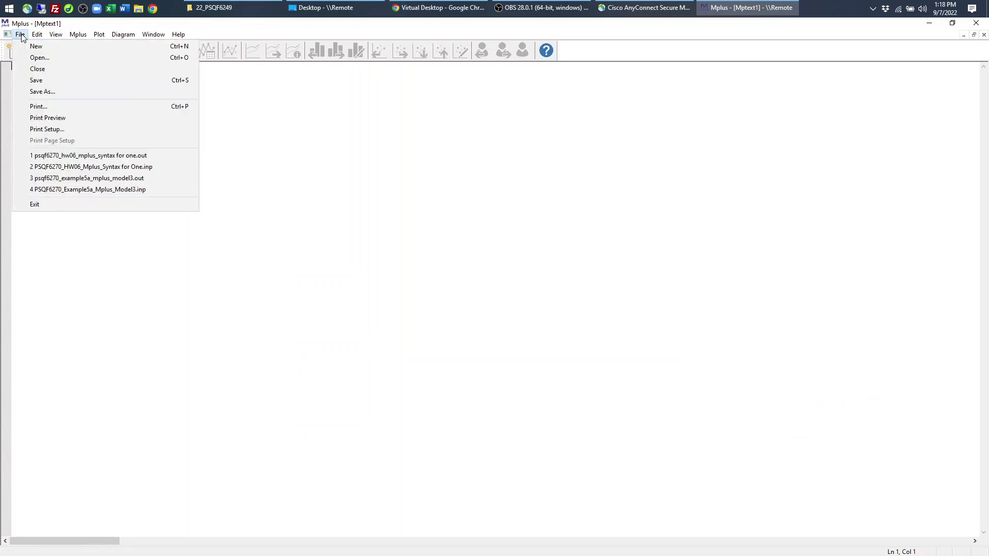
{"action": "left_click", "coordinate": [35, 55]}
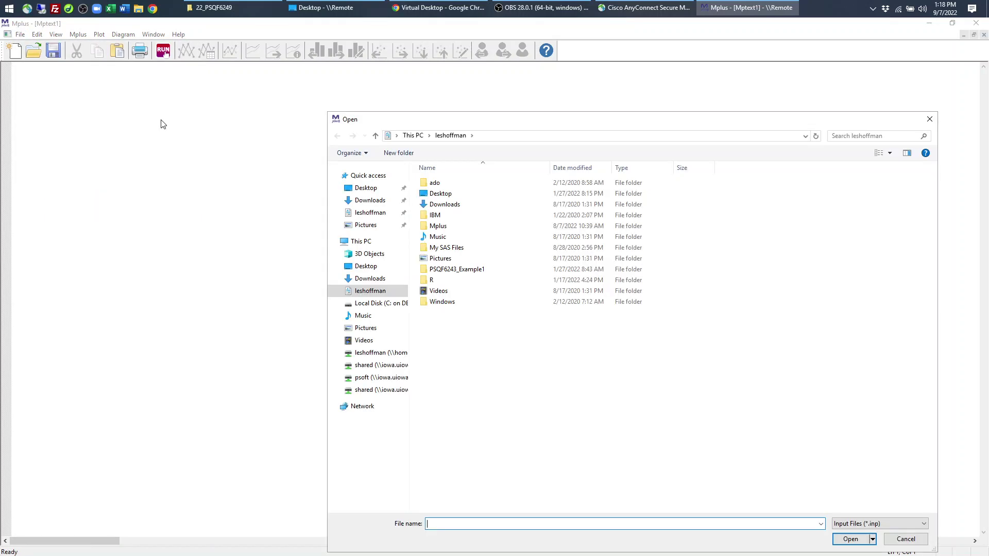
{"action": "left_click", "coordinate": [369, 265]}
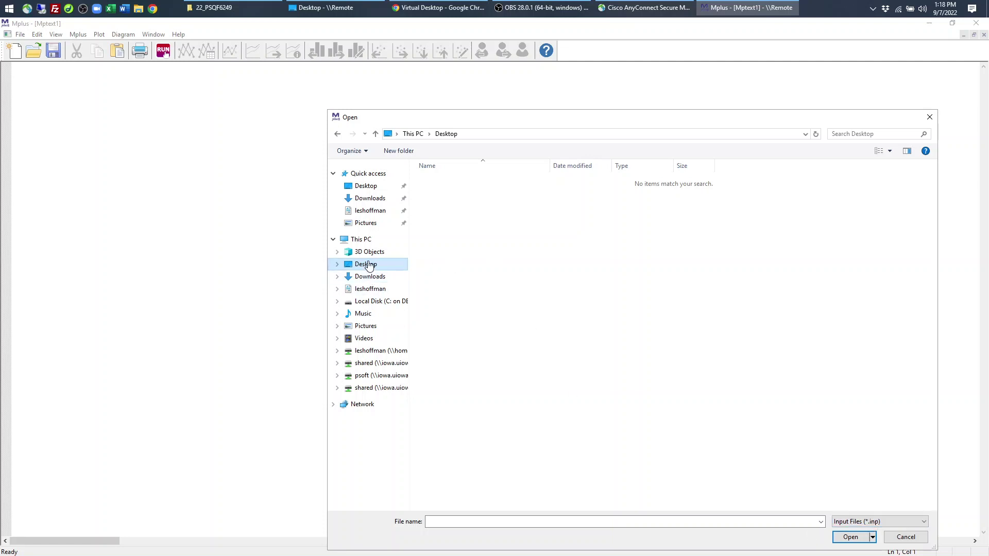
{"action": "left_click", "coordinate": [370, 302]}
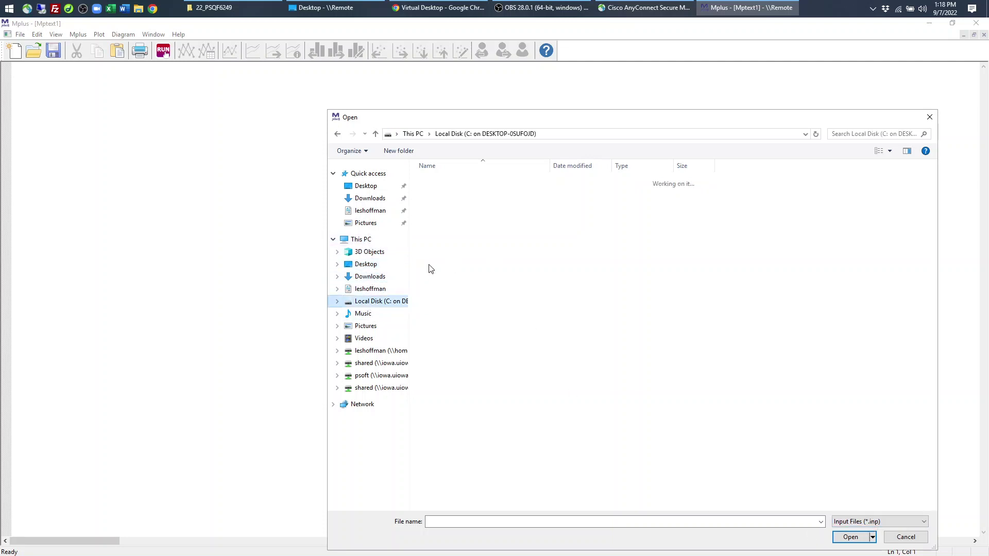
{"action": "left_click", "coordinate": [437, 247]}
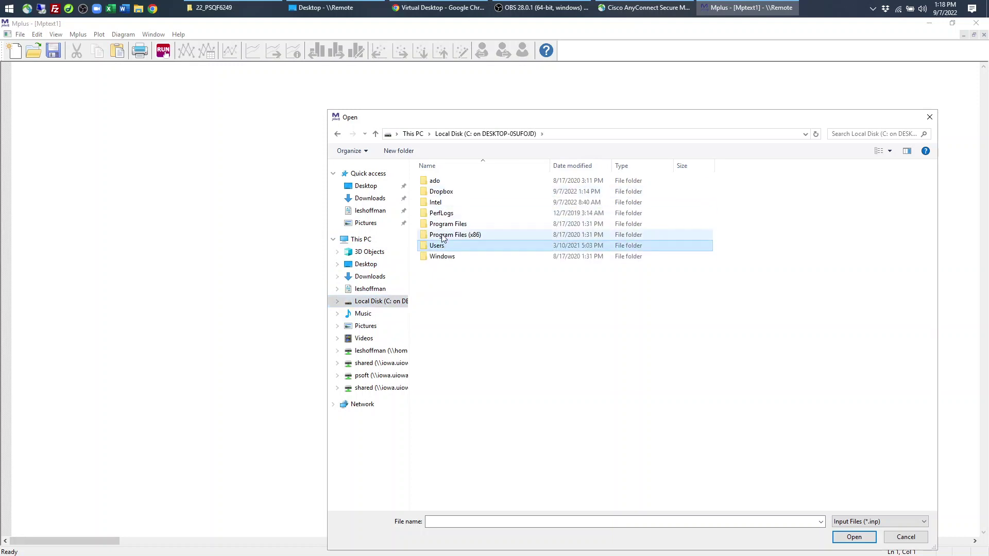
{"action": "double_click", "coordinate": [443, 245]}
{"action": "double_click", "coordinate": [437, 181]}
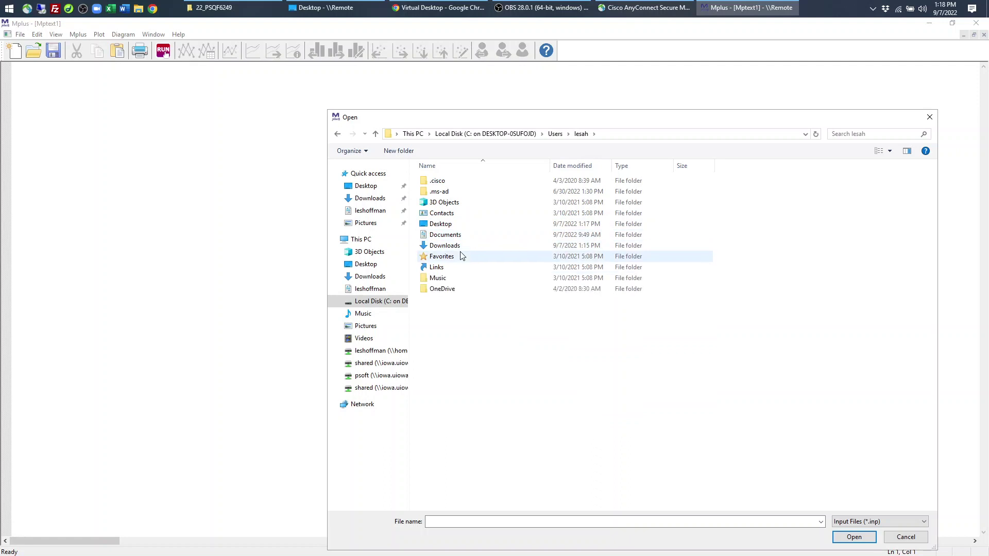
{"action": "left_click", "coordinate": [445, 227]}
{"action": "double_click", "coordinate": [445, 230]}
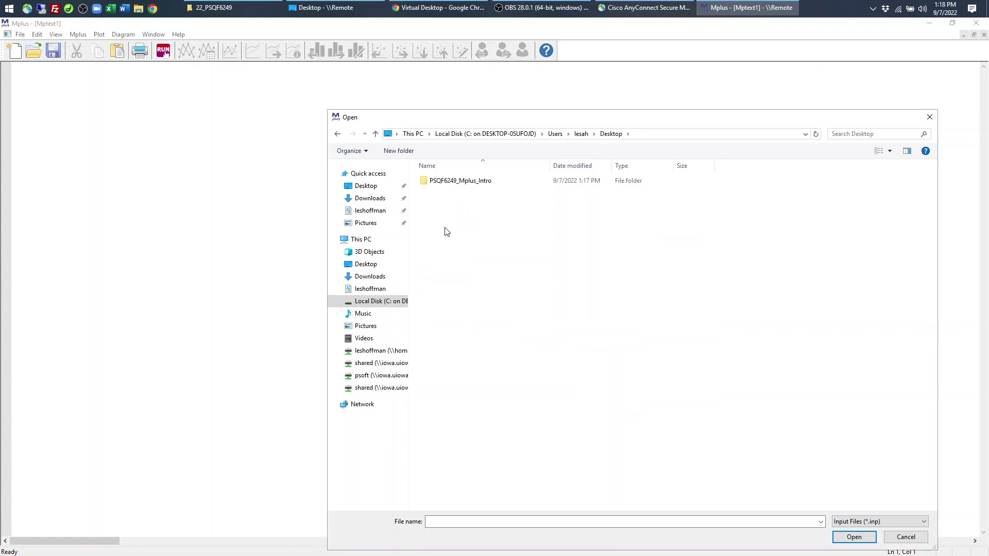
Open Example_Syntax_TYPE=BASIC.inp from the PSQF6249_Mplus_Intro folder nested inside the extracted folder of the same name.
{"action": "left_click", "coordinate": [462, 184]}
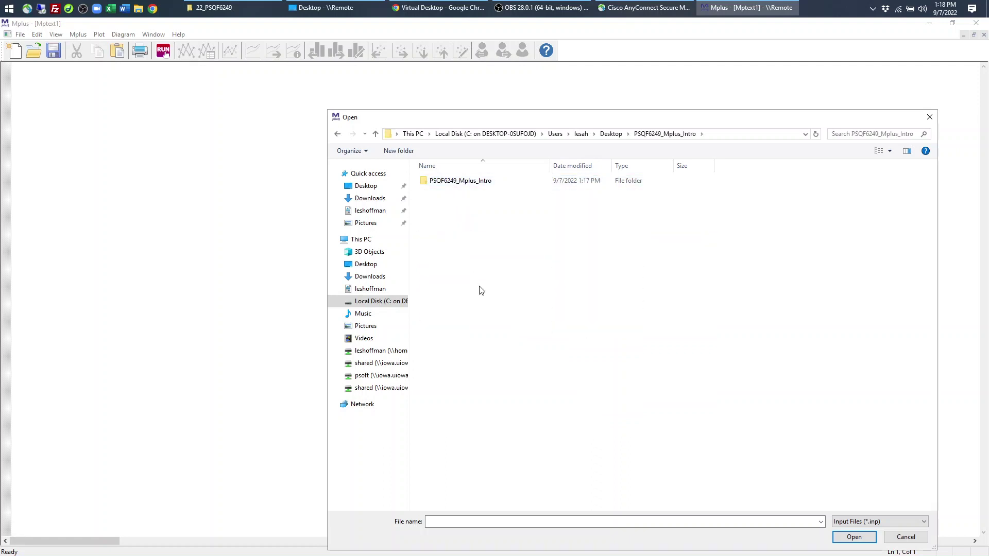
{"action": "left_click", "coordinate": [427, 183]}
{"action": "double_click", "coordinate": [426, 183]}
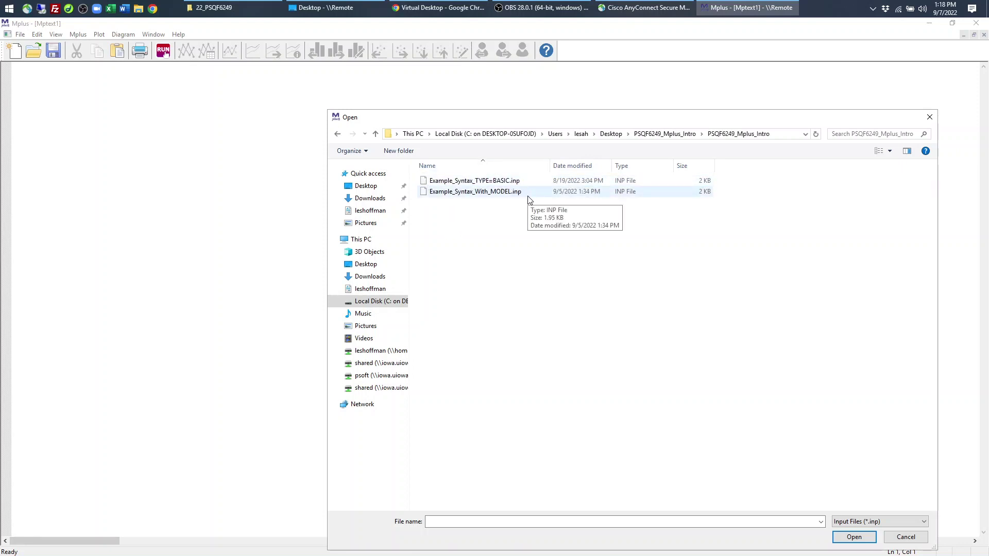
{"action": "left_click_drag", "start_coordinate": [536, 119], "coordinate": [480, 96]}
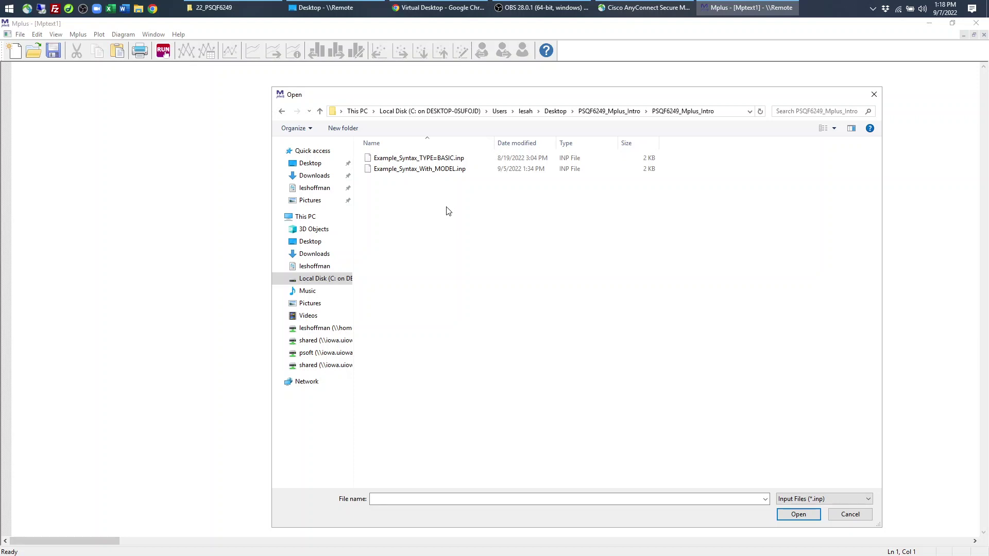
{"action": "left_click", "coordinate": [406, 162]}
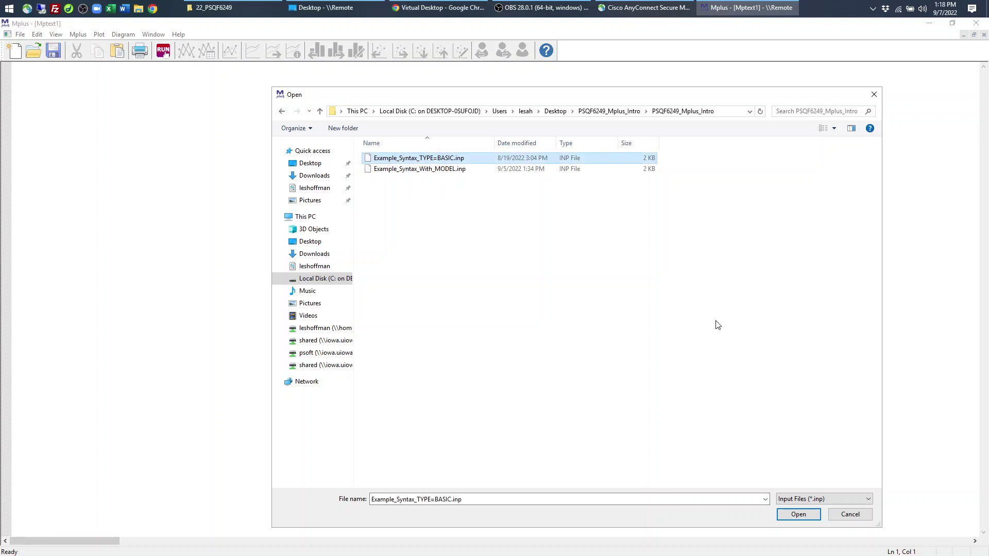
{"action": "left_click", "coordinate": [797, 517]}
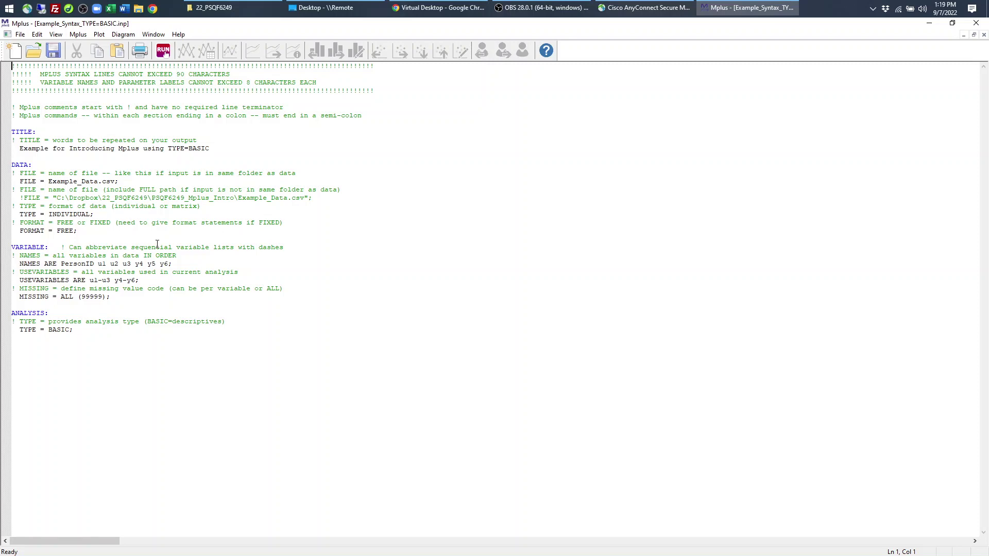
Set the Mplus editor's font size to 16 pt.
{"action": "left_click", "coordinate": [38, 34]}
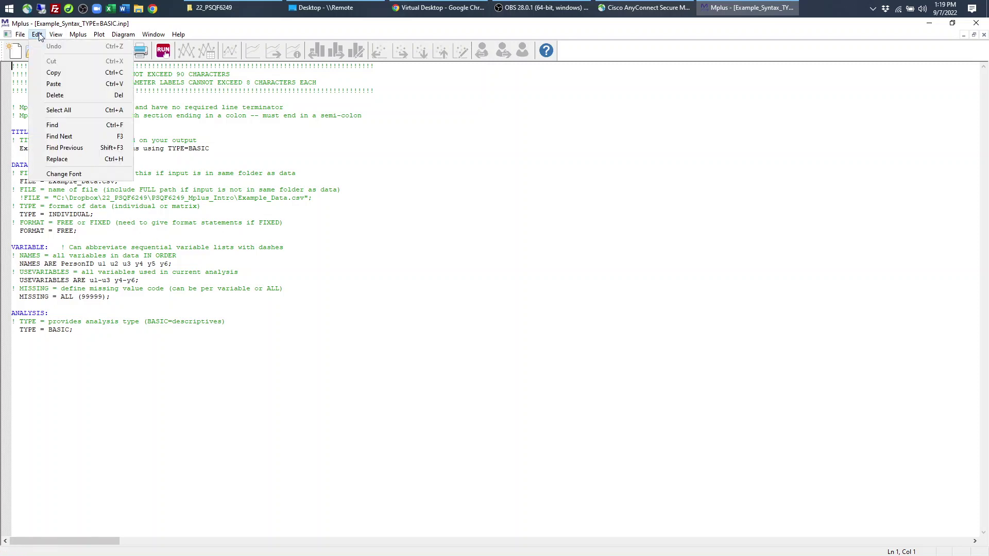
{"action": "left_click", "coordinate": [72, 176]}
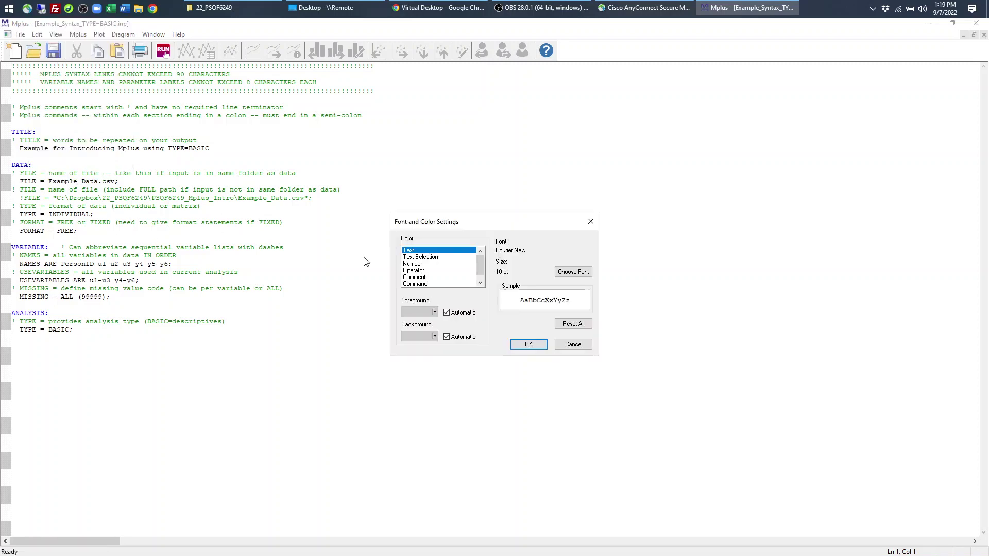
{"action": "left_click", "coordinate": [578, 273]}
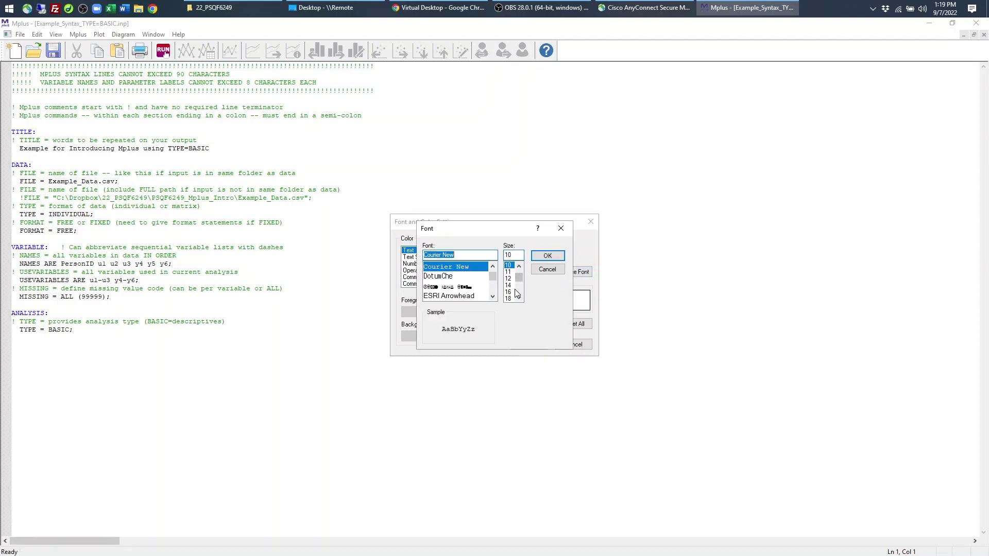
{"action": "left_click", "coordinate": [509, 292]}
{"action": "left_click", "coordinate": [540, 258]}
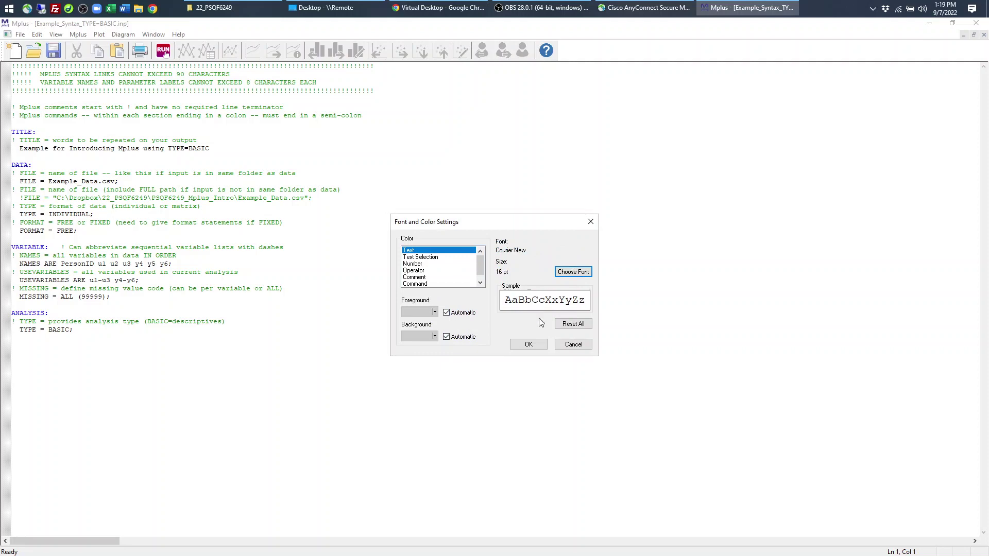
{"action": "left_click", "coordinate": [528, 344]}
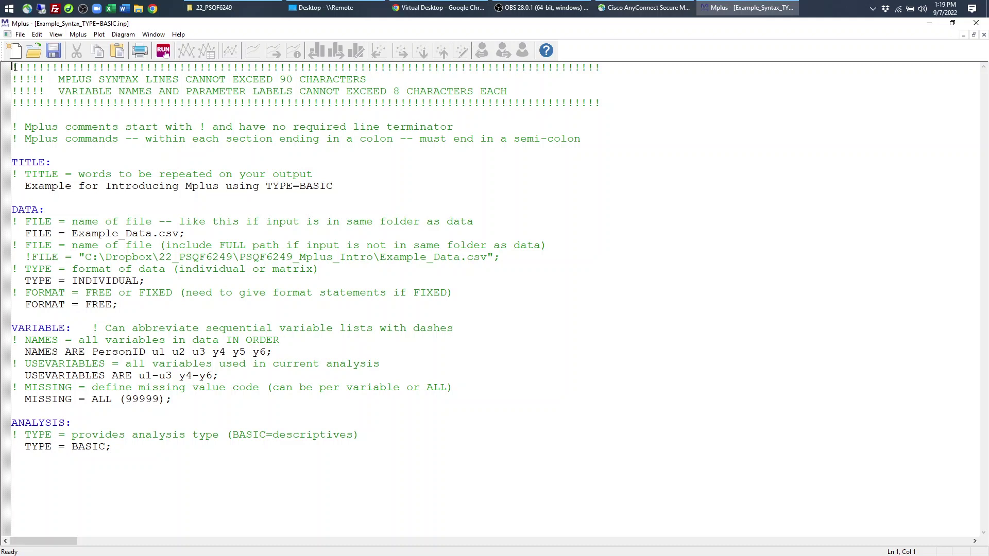
Examine the comment block at the start of the syntax about line length and variable name limits.
{"action": "left_click_drag", "start_coordinate": [12, 67], "coordinate": [613, 106]}
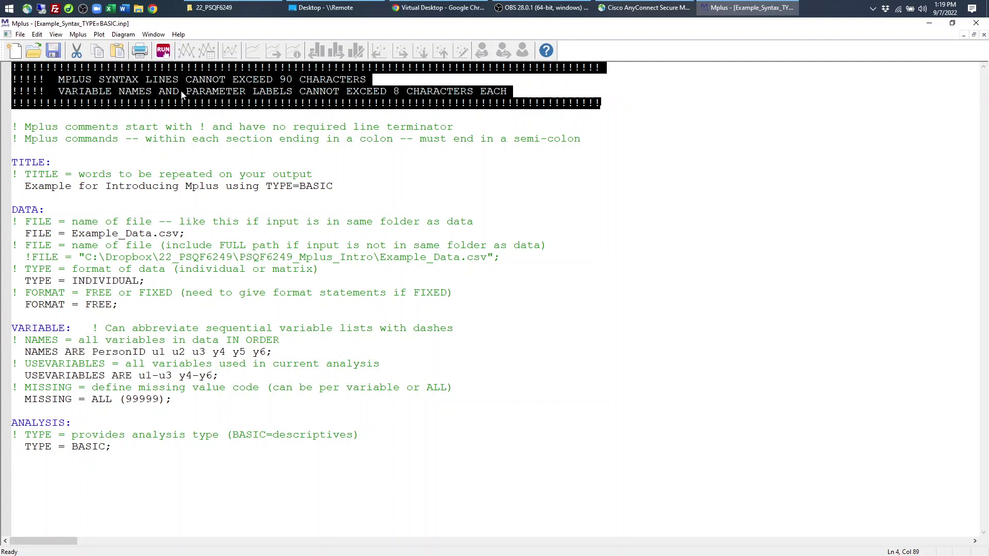
{"action": "left_click", "coordinate": [93, 92]}
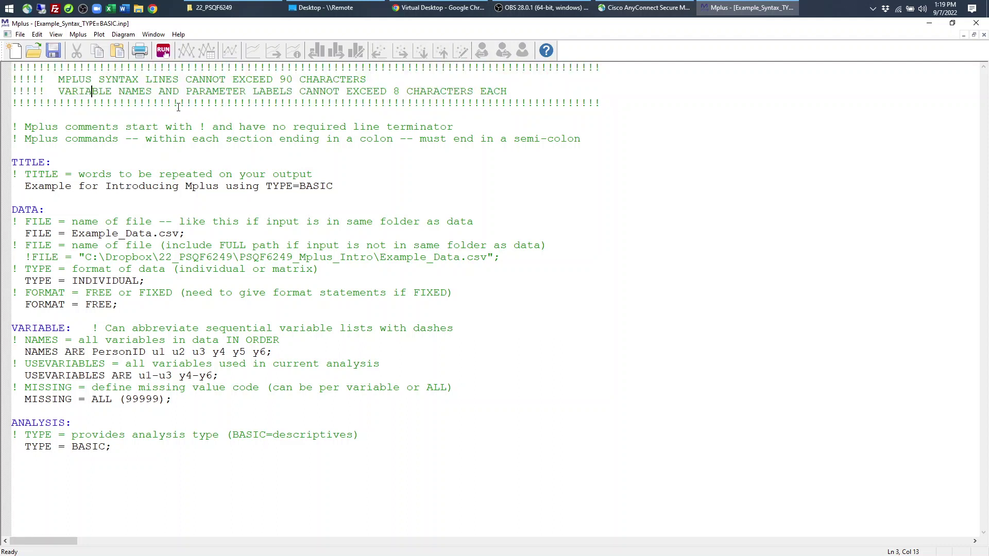
{"action": "left_click", "coordinate": [610, 68]}
{"action": "key", "text": "Down"}
{"action": "key", "text": "Down"}
{"action": "key", "text": "Down"}
{"action": "left_click_drag", "start_coordinate": [12, 104], "coordinate": [238, 110]}
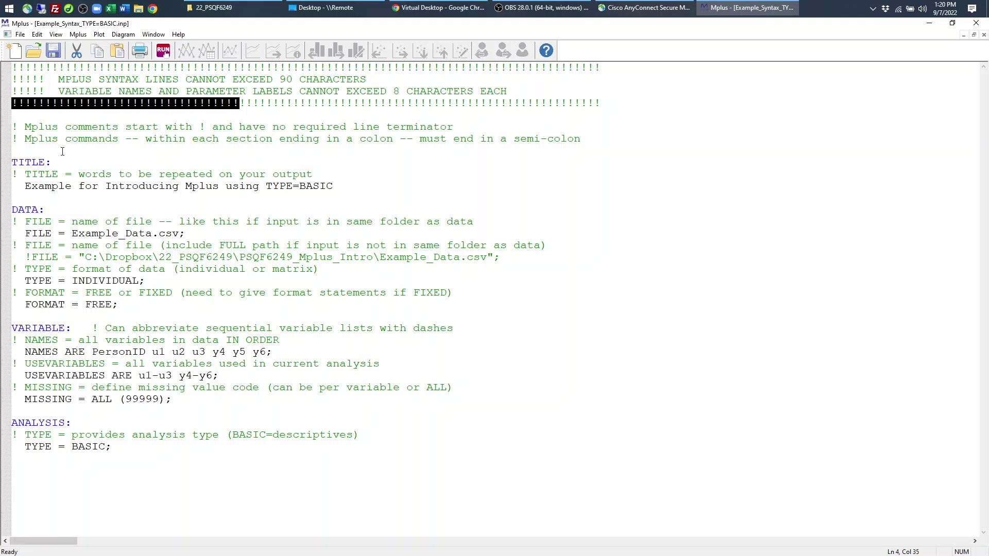
{"action": "left_click", "coordinate": [63, 151]}
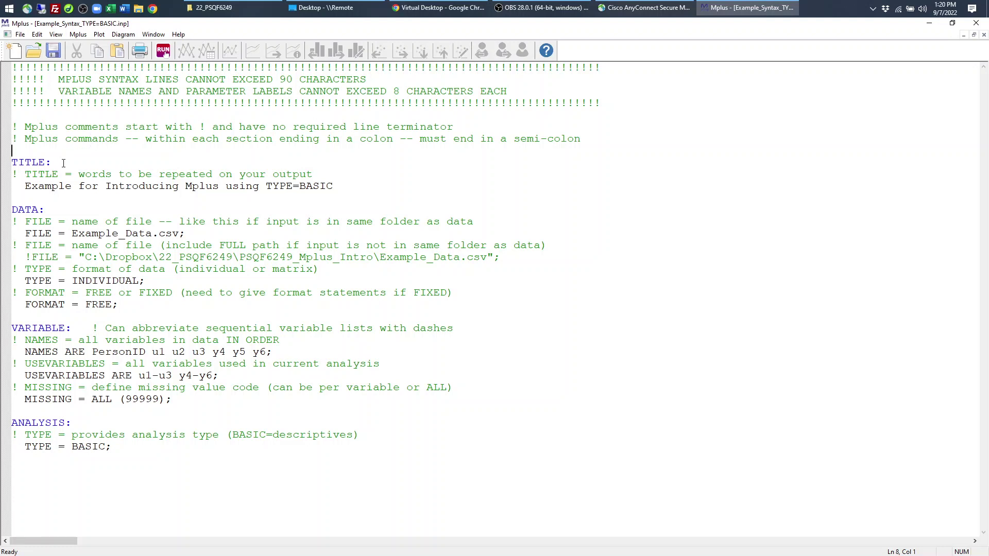
Examine the TITLE, DATA and ANALYSIS section headings and highlight the title text of the example.
{"action": "left_click_drag", "start_coordinate": [63, 163], "coordinate": [13, 164]}
{"action": "left_click", "coordinate": [59, 161]}
{"action": "left_click", "coordinate": [58, 208]}
{"action": "left_click", "coordinate": [85, 423]}
{"action": "left_click_drag", "start_coordinate": [25, 186], "coordinate": [334, 184]}
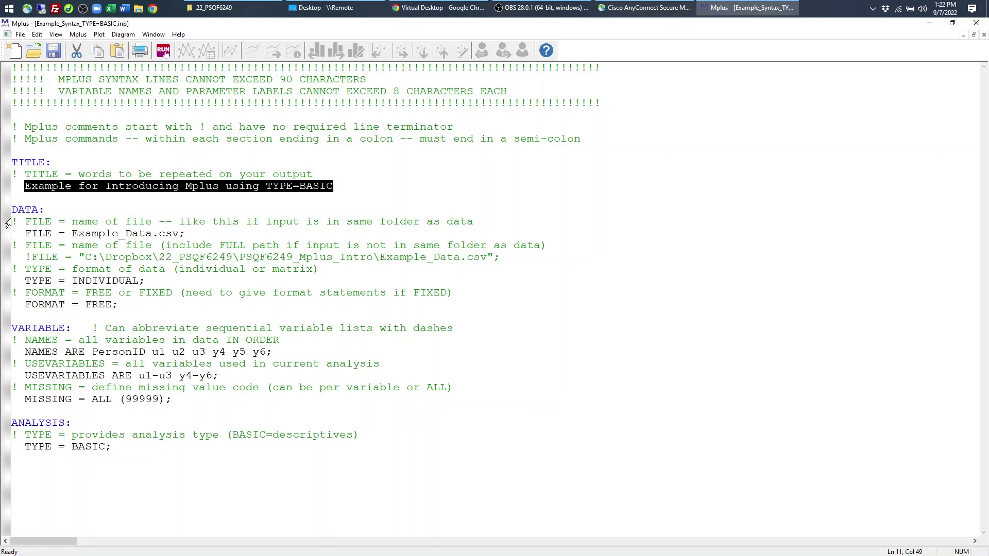
Examine the DATA section's FILE comment and data file name, and briefly view the local 22_PSQF6249 folder.
{"action": "left_click_drag", "start_coordinate": [8, 223], "coordinate": [232, 223]}
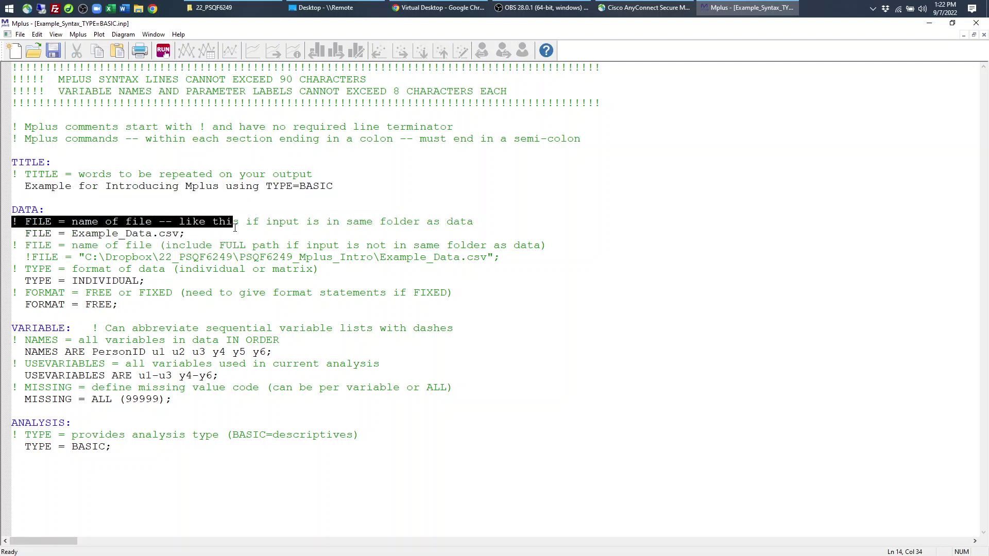
{"action": "left_click", "coordinate": [228, 201]}
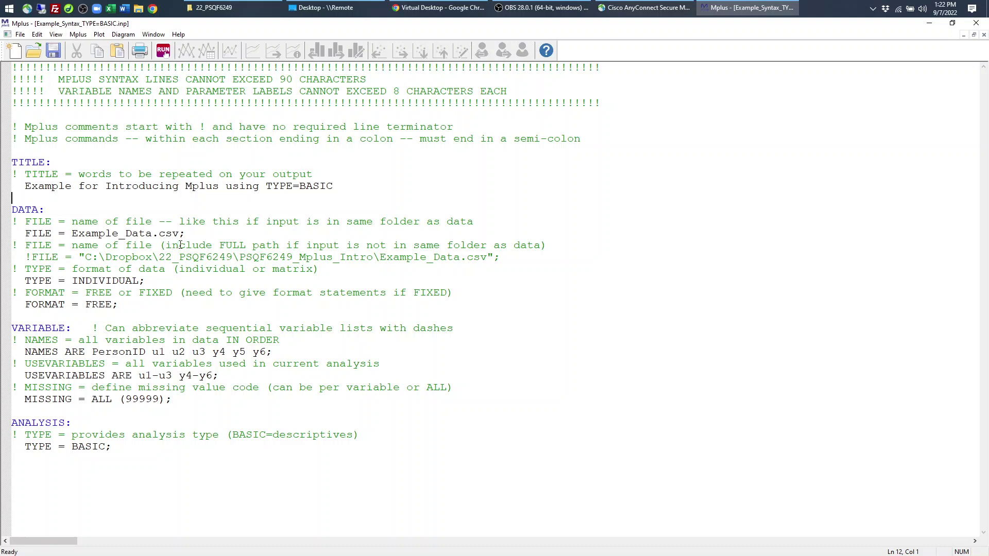
{"action": "left_click_drag", "start_coordinate": [179, 234], "coordinate": [154, 235]}
{"action": "left_click_drag", "start_coordinate": [71, 234], "coordinate": [153, 233]}
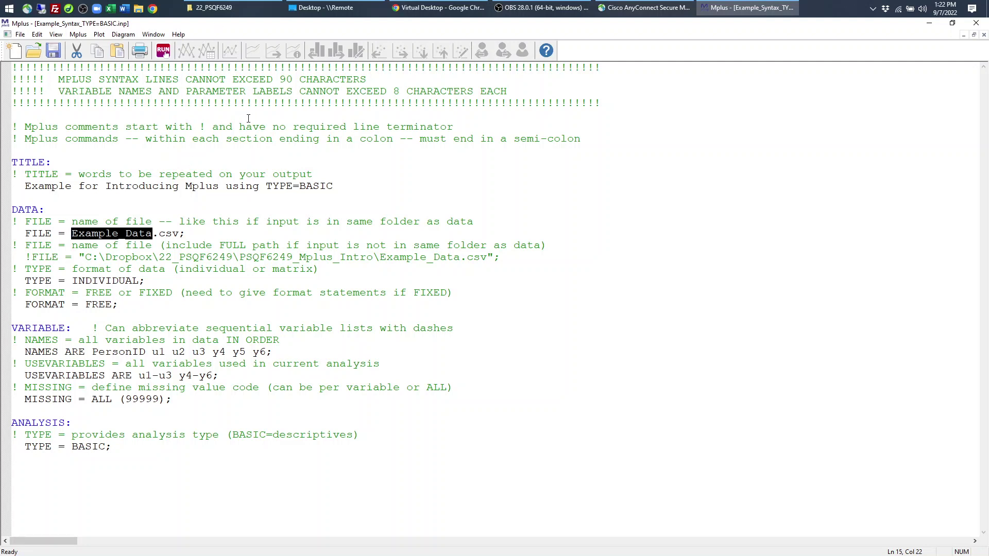
{"action": "left_click", "coordinate": [85, 245]}
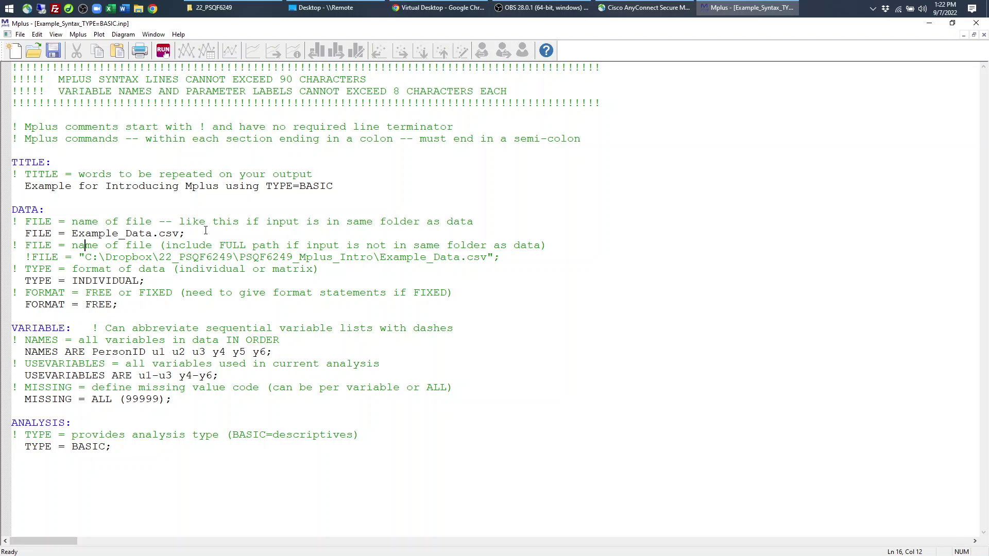
{"action": "left_click", "coordinate": [219, 7]}
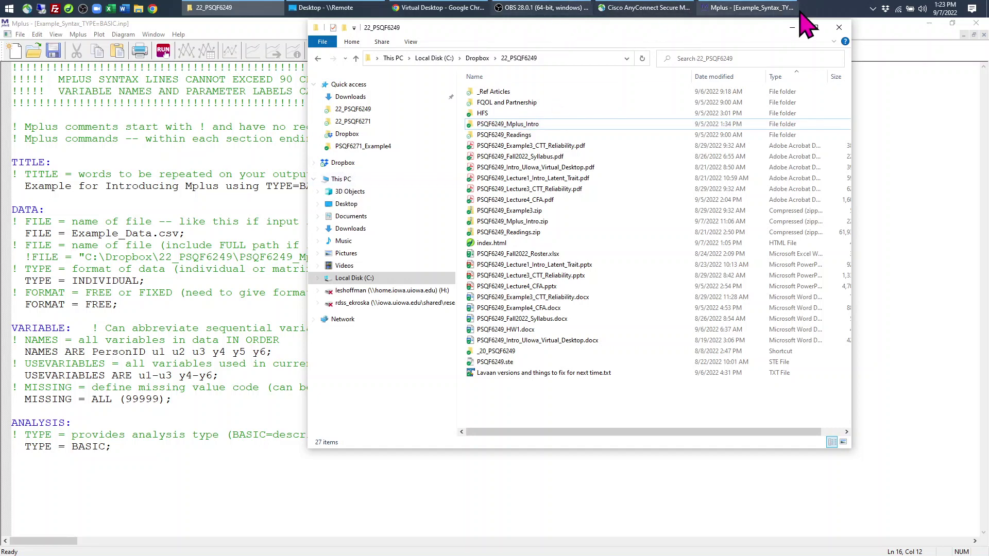
{"action": "left_click", "coordinate": [793, 27]}
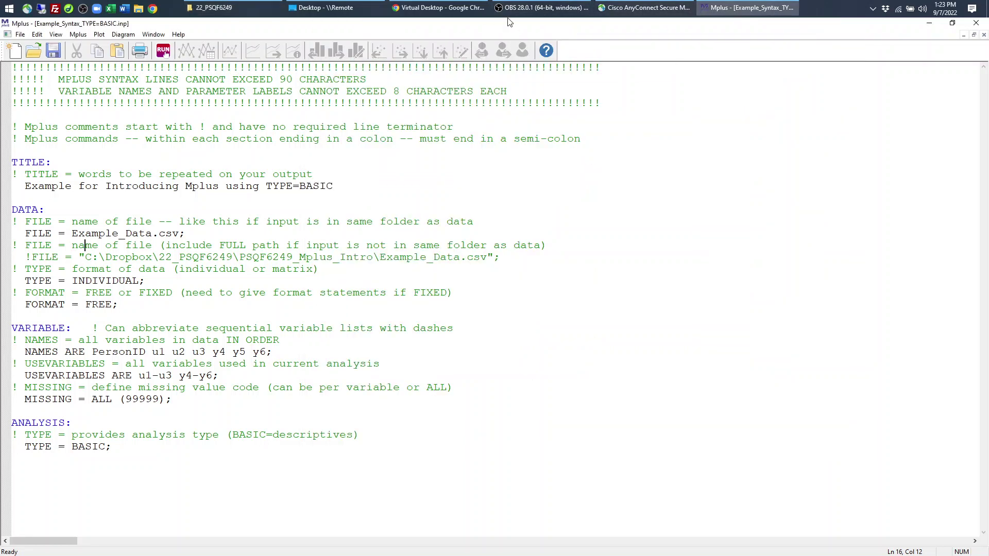
Open the extracted inner PSQF6249_Mplus_Intro folder on the remote Desktop and locate Example_Data.csv and Example_Syntax_TYPE=BASIC.inp, returning to the syntax.
{"action": "left_click", "coordinate": [364, 11]}
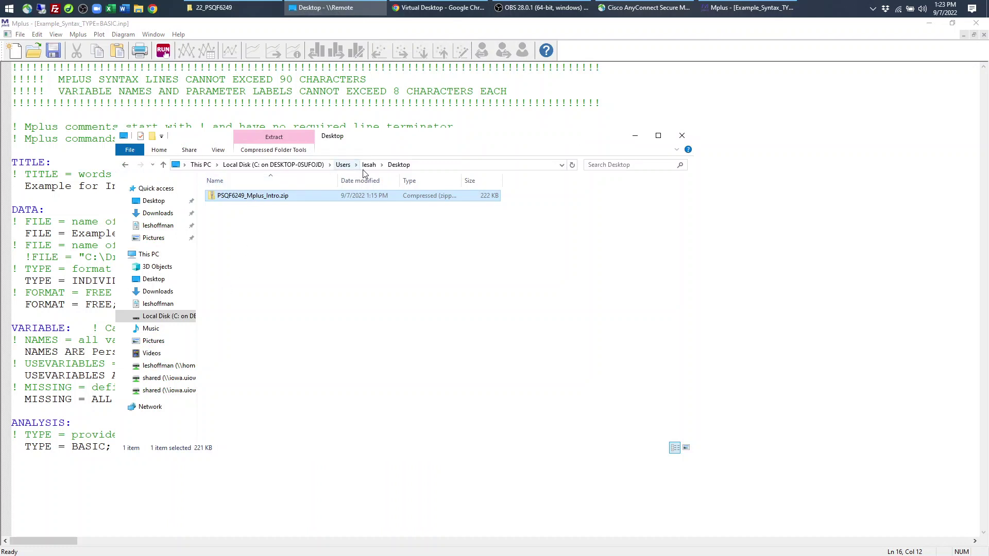
{"action": "left_click", "coordinate": [399, 164]}
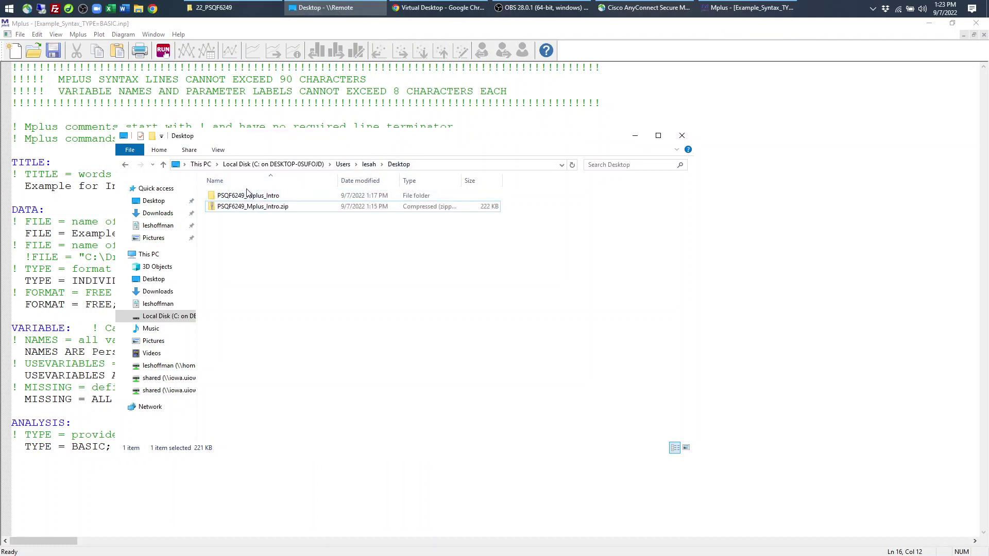
{"action": "double_click", "coordinate": [255, 198]}
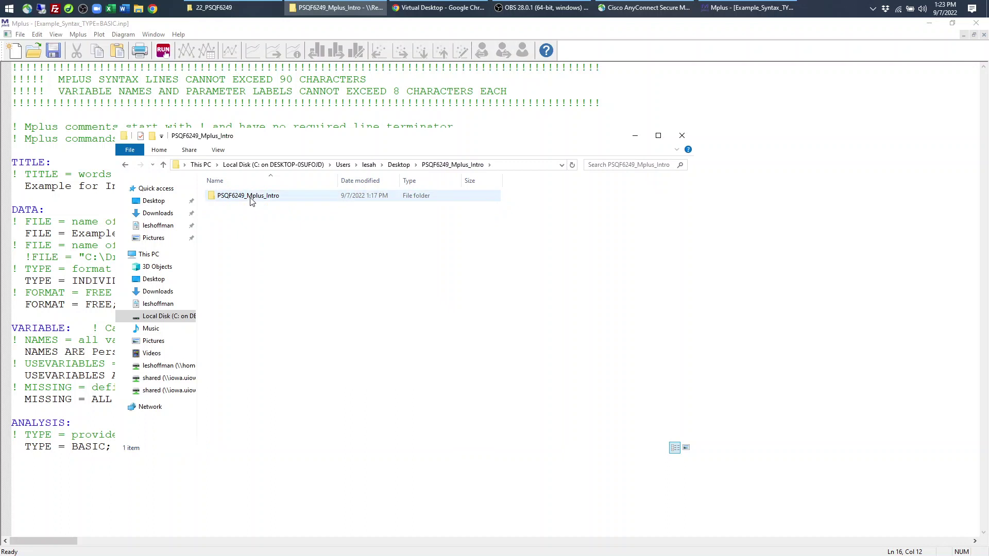
{"action": "left_click", "coordinate": [253, 198]}
{"action": "key", "text": "Return"}
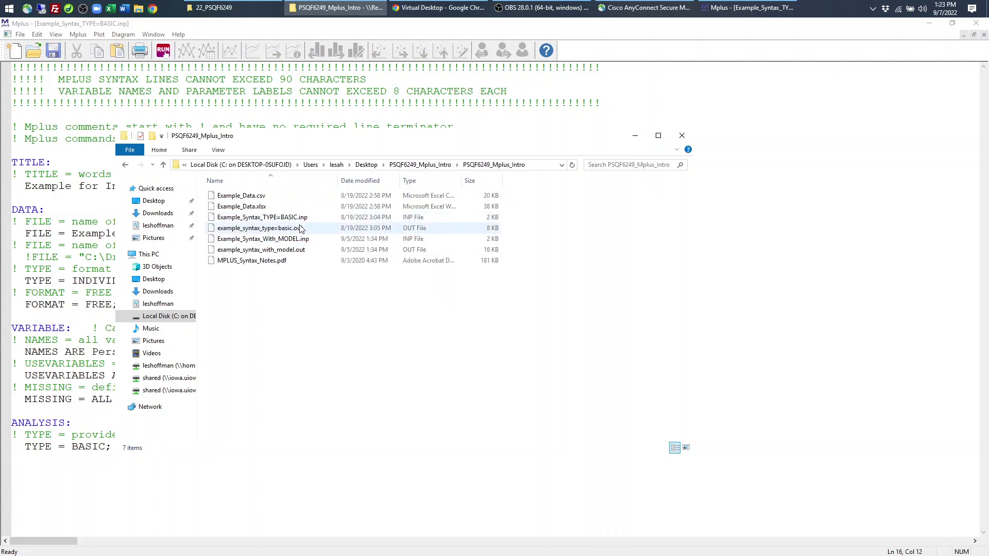
{"action": "left_click", "coordinate": [253, 199]}
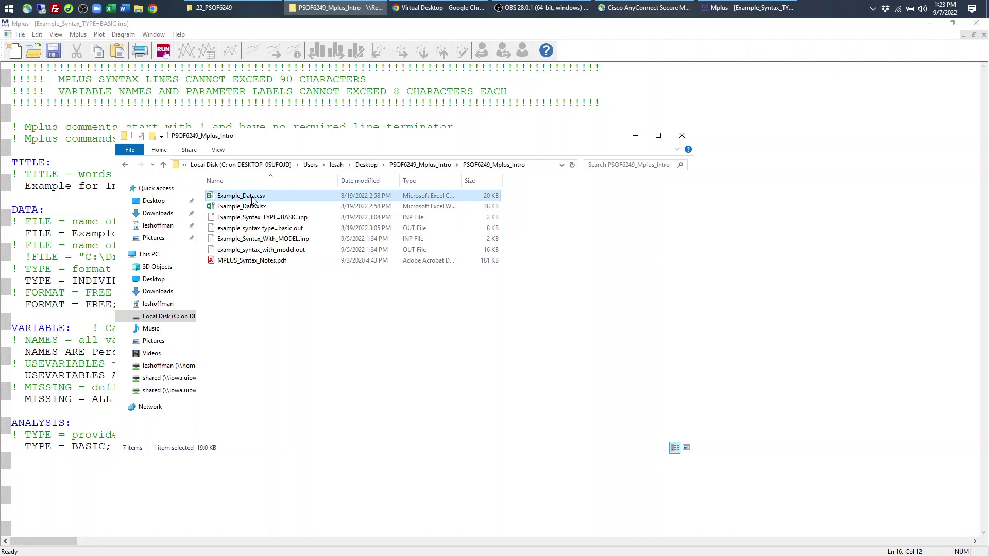
{"action": "left_click", "coordinate": [264, 220]}
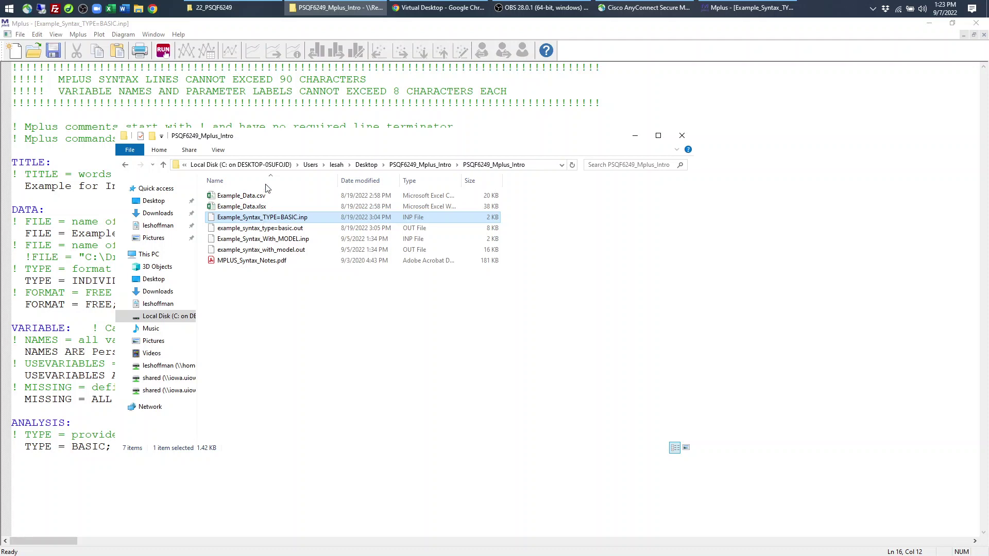
{"action": "left_click", "coordinate": [271, 103]}
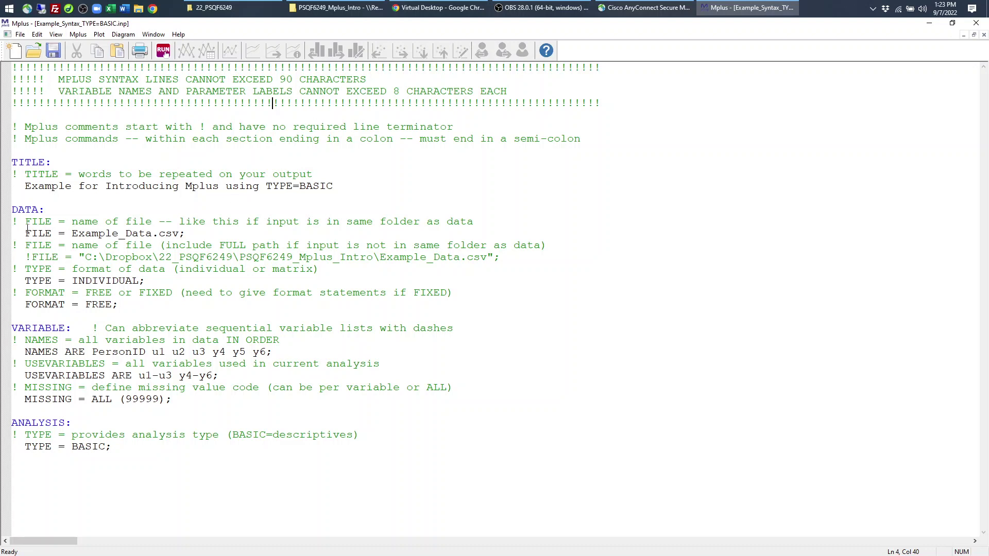
Comment out the FILE command with only the file name and uncomment the FILE command with the full path.
{"action": "left_click", "coordinate": [43, 231]}
{"action": "key", "text": "Home"}
{"action": "type", "text": "!"}
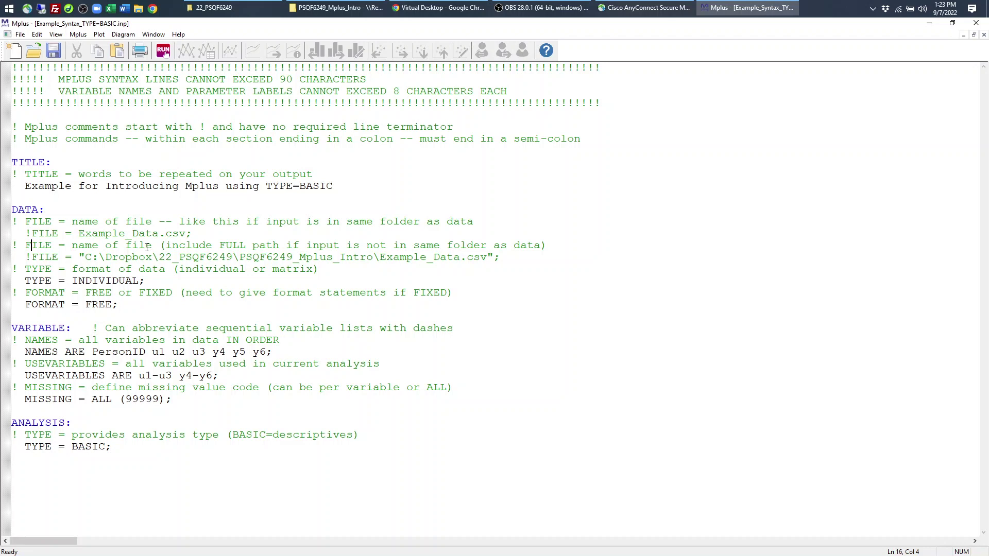
{"action": "key", "text": "Down"}
{"action": "key", "text": "BackSpace"}
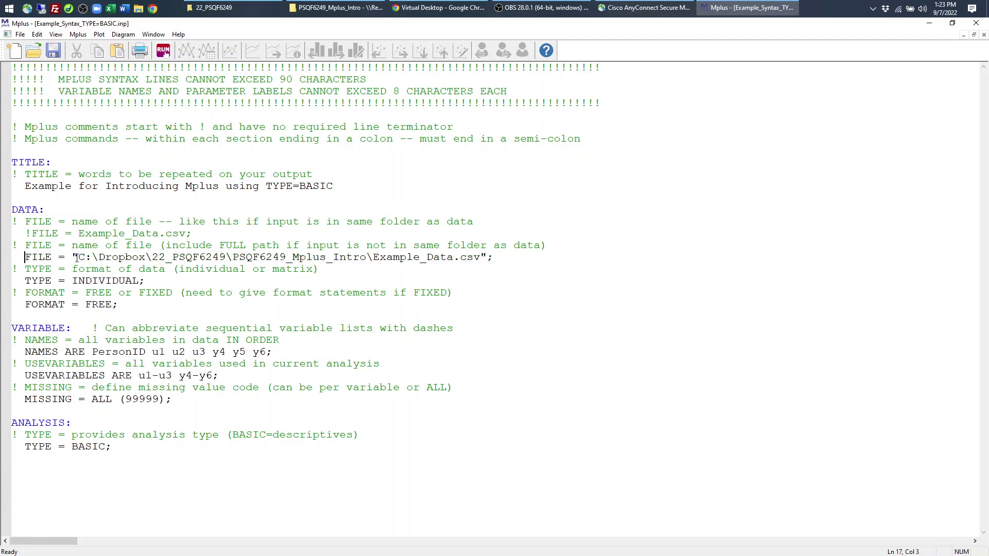
Highlight the full path in the active FILE command, followed by only its Example_Data.csv file name.
{"action": "left_click_drag", "start_coordinate": [77, 258], "coordinate": [497, 263]}
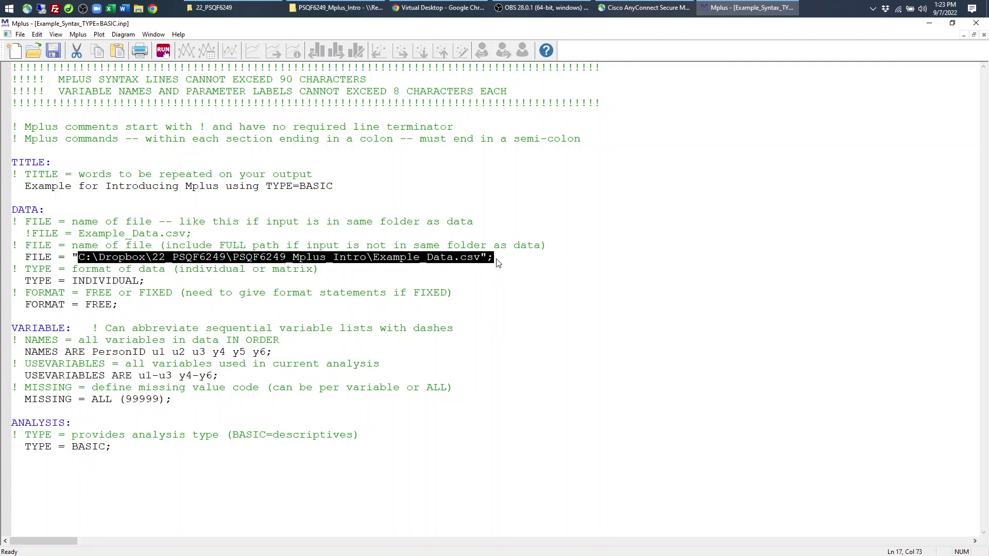
{"action": "left_click", "coordinate": [520, 260]}
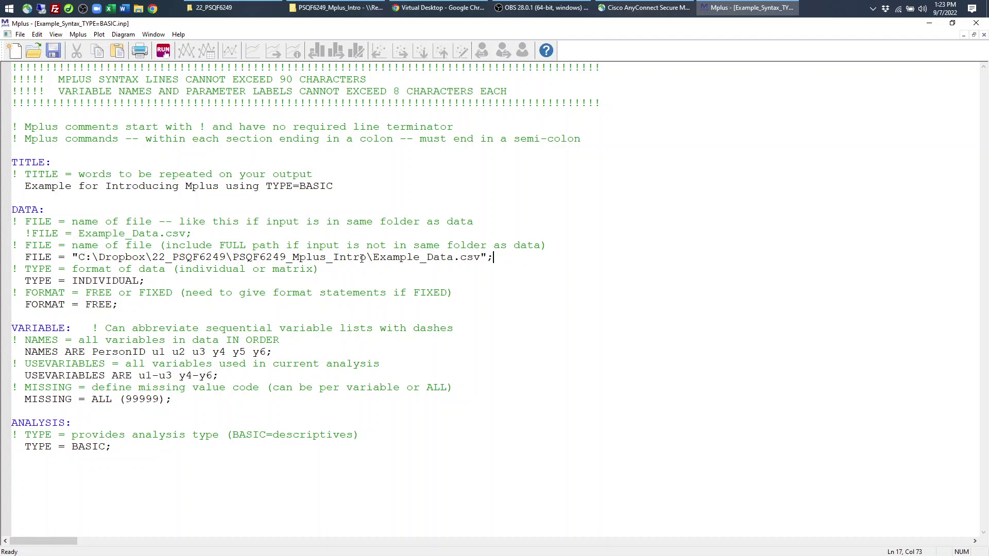
{"action": "left_click_drag", "start_coordinate": [373, 259], "coordinate": [483, 260]}
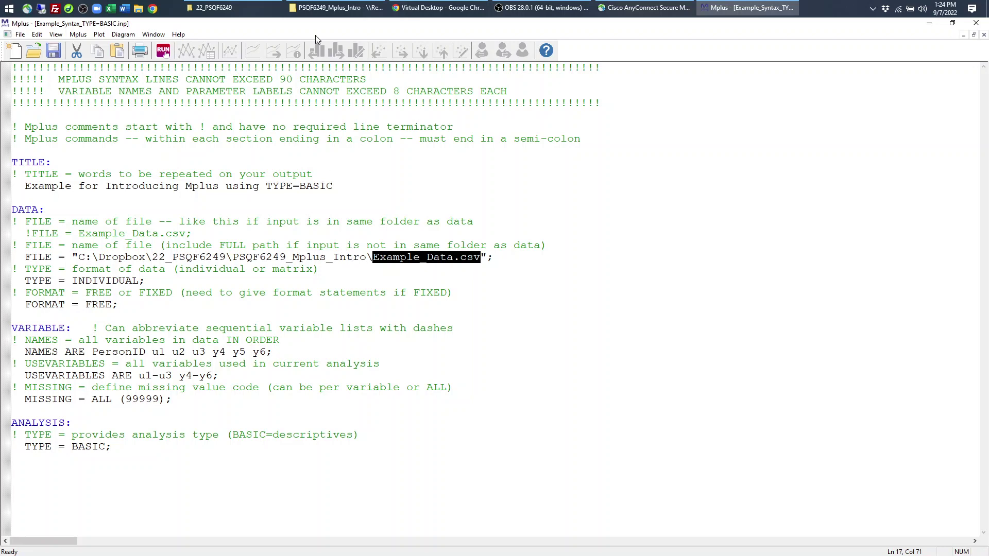
Replace the folder part of the FILE path with the \\Client path copied from the remote inner PSQF6249_Mplus_Intro folder.
{"action": "left_click", "coordinate": [335, 7]}
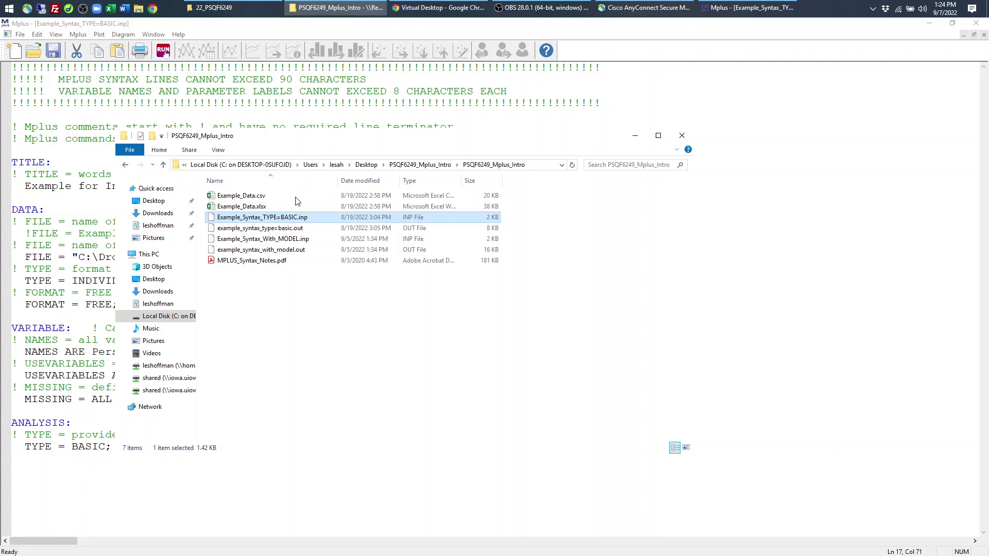
{"action": "left_click", "coordinate": [536, 166]}
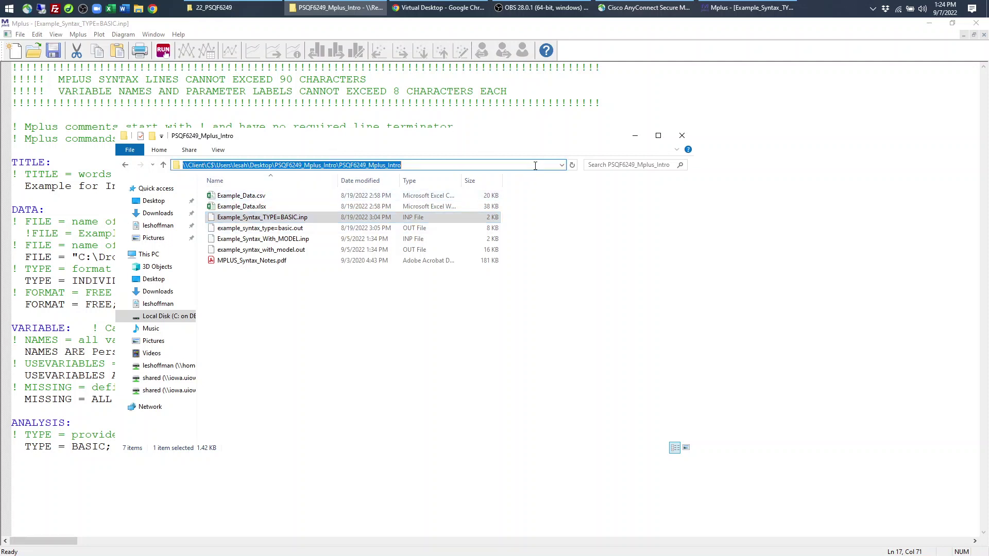
{"action": "left_click", "coordinate": [366, 92]}
{"action": "left_click_drag", "start_coordinate": [78, 257], "coordinate": [366, 258]}
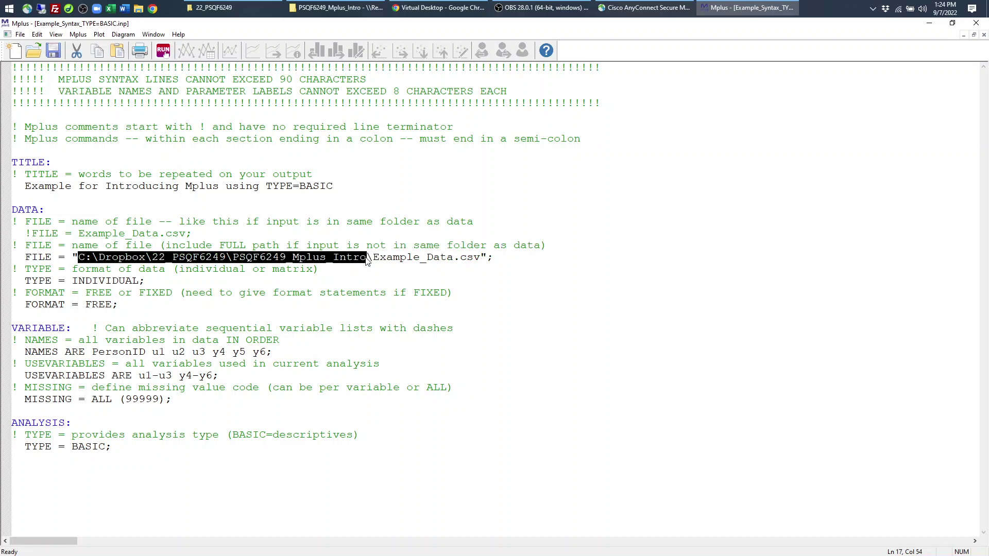
{"action": "type", "text": "\\\\Client\\C$\\Users\\lesah\\Desktop\\PSQF6249_Mplus_Intro\\PSQF6249_Mplus_Intro"}
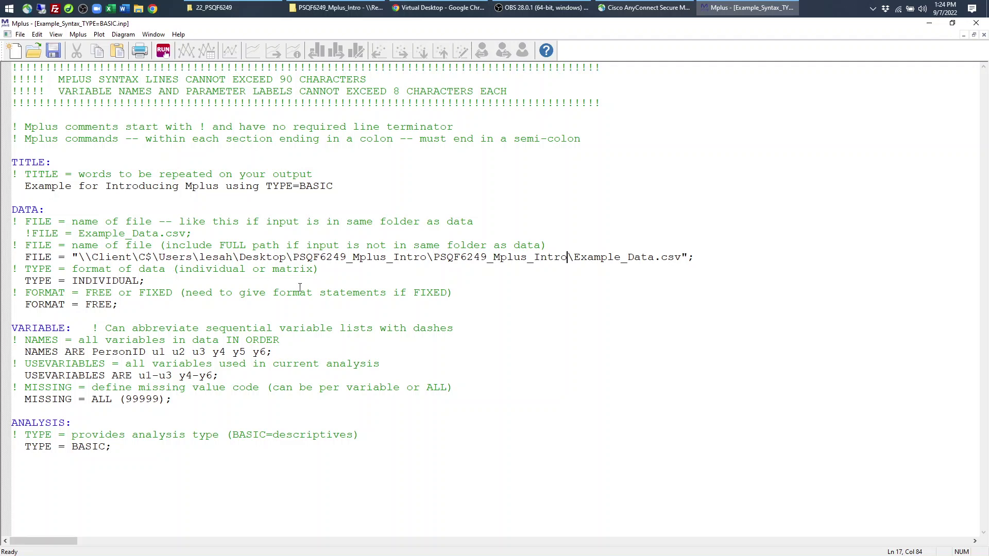
Check the end of the pasted FILE path and its separators, and undo the path replacement.
{"action": "left_click", "coordinate": [692, 256]}
{"action": "left_click", "coordinate": [152, 256]}
{"action": "key", "text": "shift+Left"}
{"action": "key", "text": "ctrl+z"}
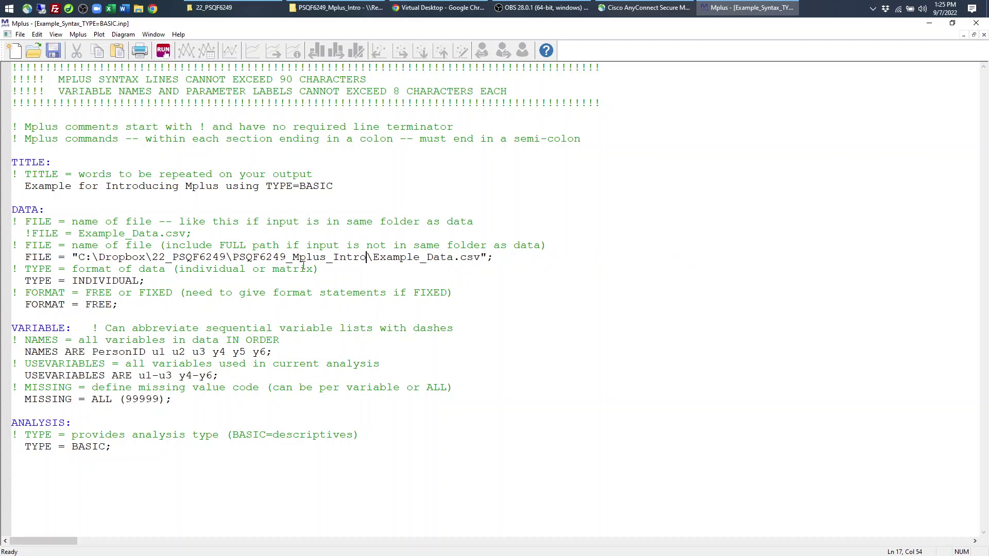
View the files inside the PSQF6249_Mplus_Intro folder of the local 22_PSQF6249 Dropbox folder, and return to the syntax.
{"action": "left_click", "coordinate": [240, 8]}
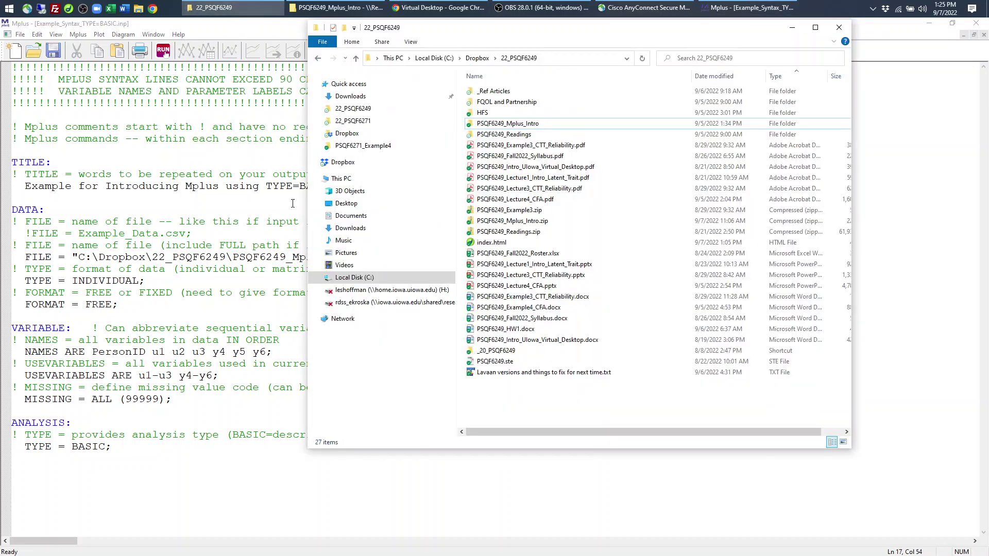
{"action": "double_click", "coordinate": [513, 124]}
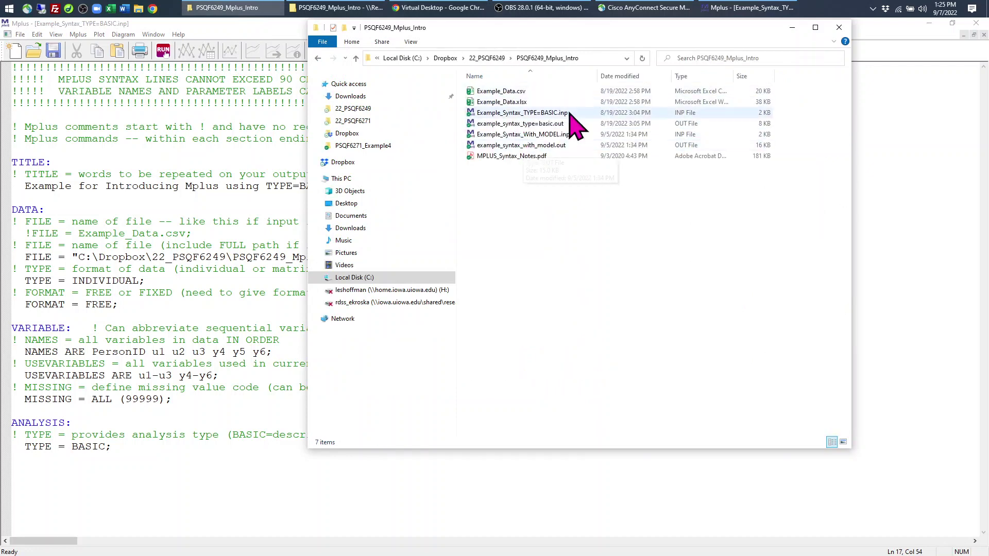
{"action": "left_click", "coordinate": [792, 28]}
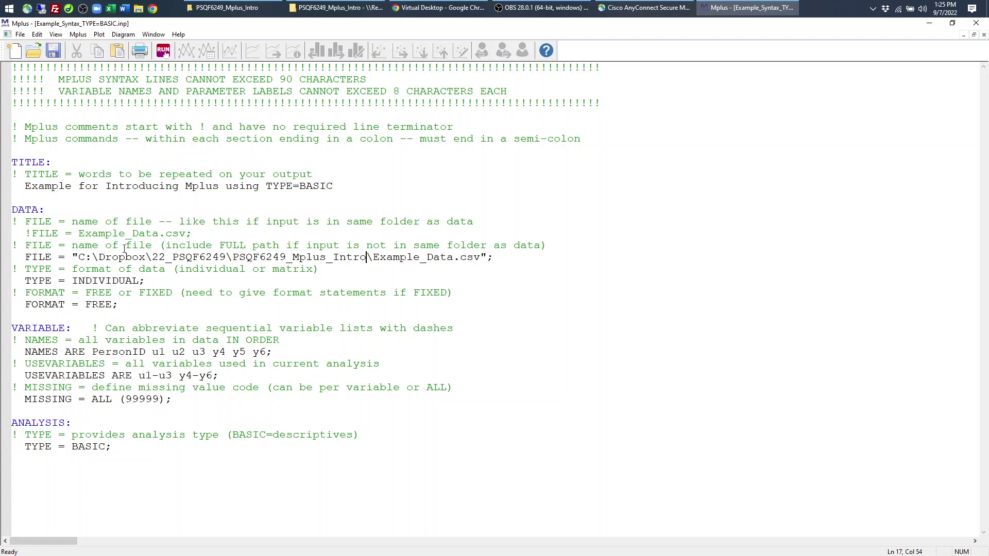
Try an equals sign and IS in place of ARE in the NAMES command, and restore ARE.
{"action": "left_click", "coordinate": [173, 234]}
{"action": "double_click", "coordinate": [44, 354]}
{"action": "double_click", "coordinate": [75, 352]}
{"action": "type", "text": "="}
{"action": "key", "text": "BackSpace"}
{"action": "type", "text": "IS"}
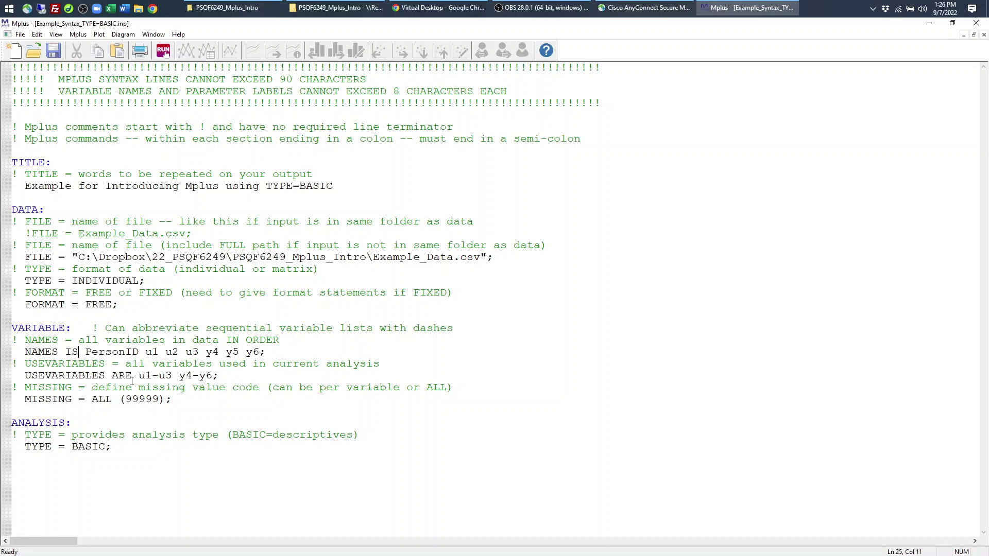
{"action": "key", "text": "BackSpace"}
{"action": "key", "text": "BackSpace"}
{"action": "type", "text": "ARE"}
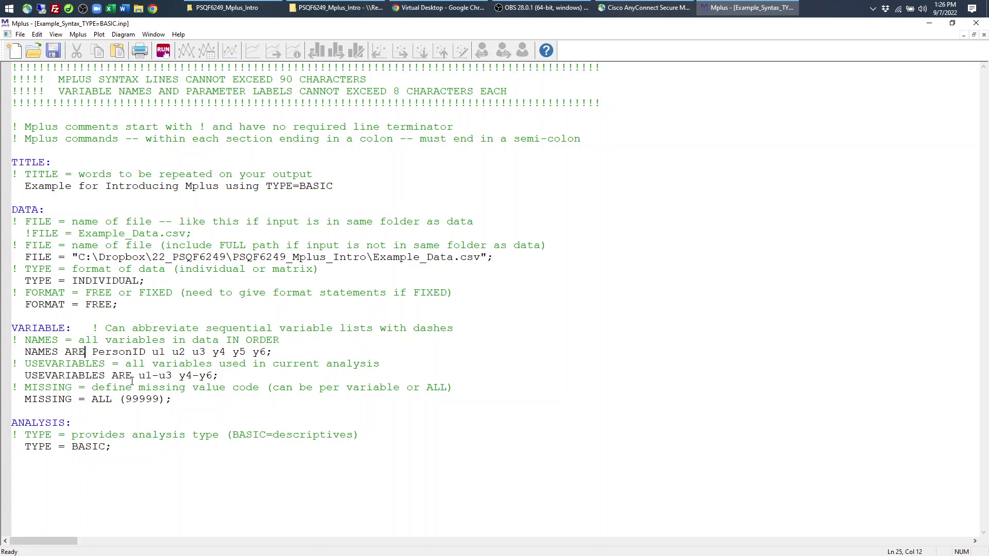
Replace ARE with an equals sign in the NAMES command.
{"action": "key", "text": "BackSpace"}
{"action": "key", "text": "BackSpace"}
{"action": "key", "text": "BackSpace"}
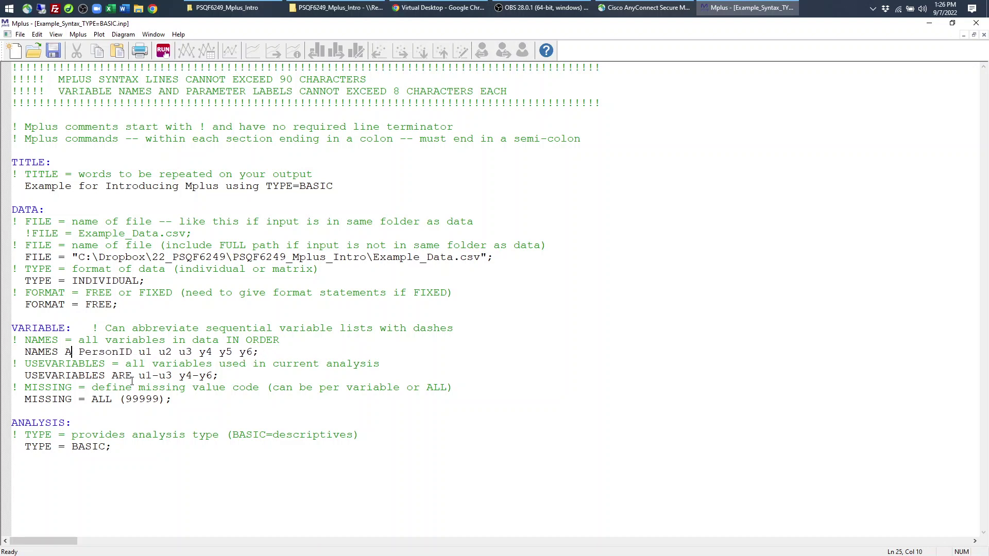
{"action": "type", "text": "="}
Compare the NAMES variable list with the columns and first row of Example_Data.csv in Excel, closing the data file when done.
{"action": "double_click", "coordinate": [101, 354]}
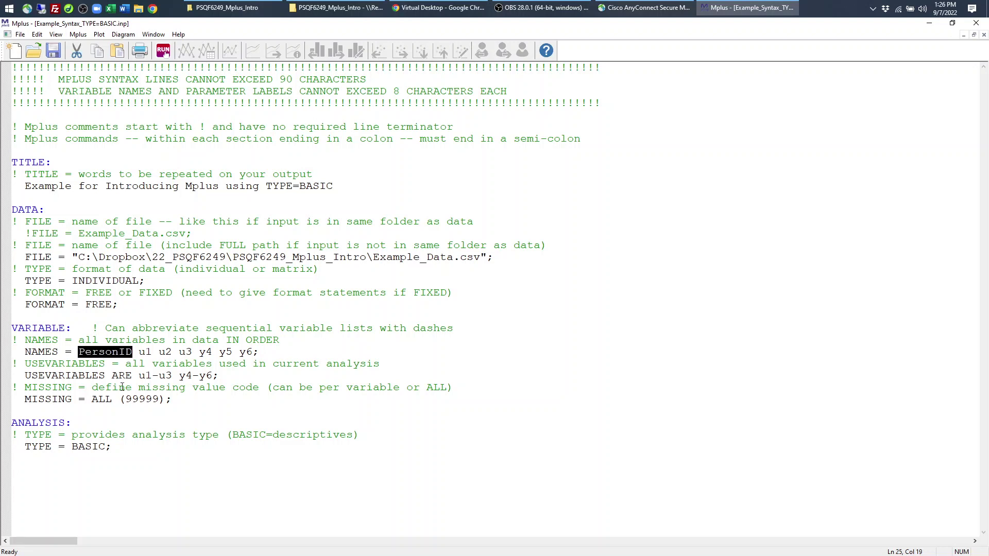
{"action": "left_click_drag", "start_coordinate": [137, 353], "coordinate": [194, 354]}
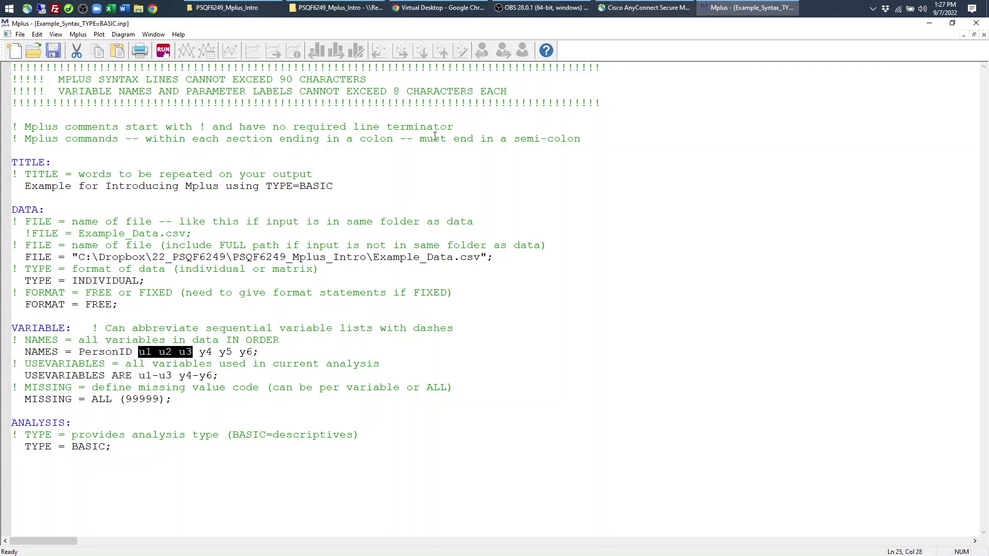
{"action": "left_click", "coordinate": [249, 10]}
{"action": "left_click", "coordinate": [497, 91]}
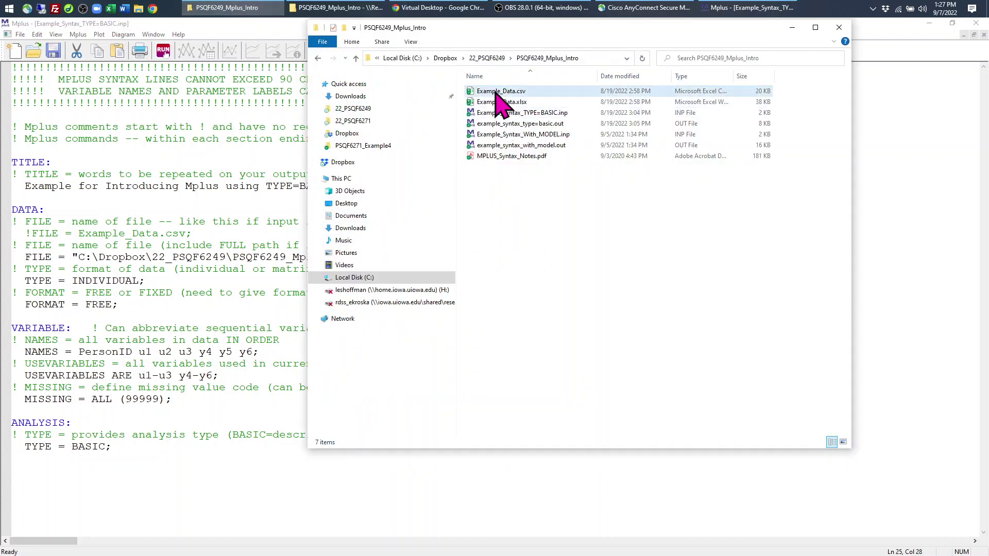
{"action": "key", "text": "Return"}
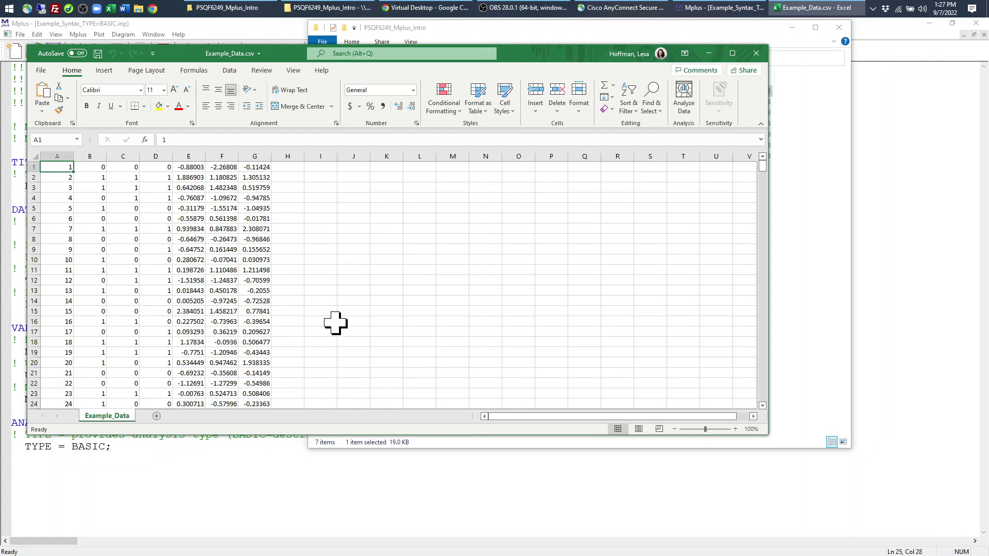
{"action": "left_click", "coordinate": [34, 167]}
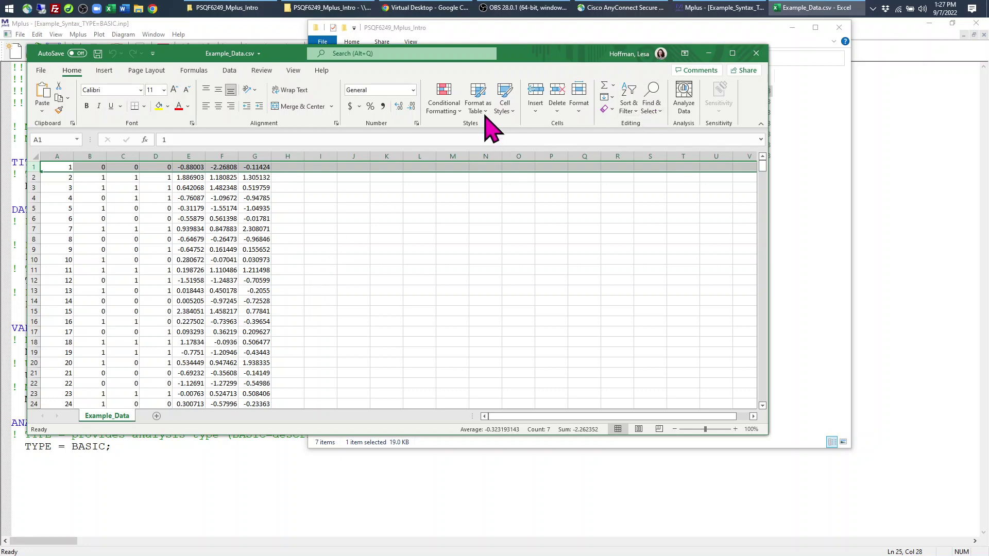
{"action": "left_click", "coordinate": [756, 53]}
{"action": "left_click", "coordinate": [792, 27]}
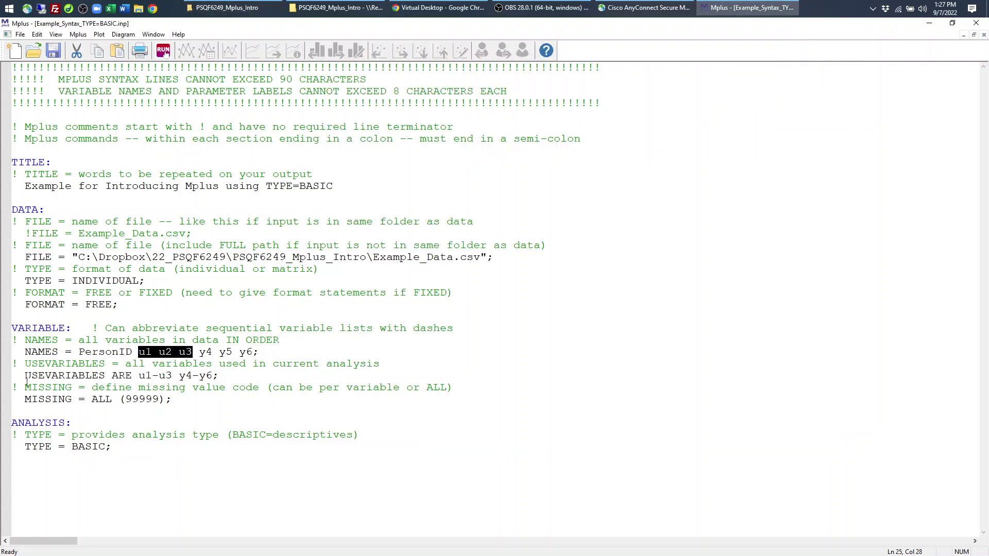
{"action": "left_click_drag", "start_coordinate": [25, 352], "coordinate": [282, 351]}
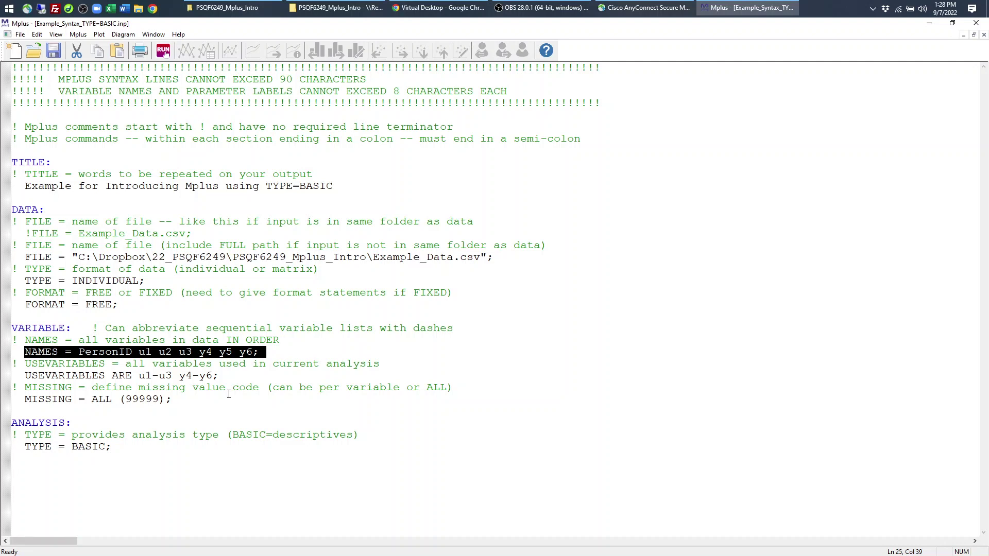
Replace ARE with an equals sign in the USEVARIABLES command and highlight its u1-u3 and y4-y6 ranges.
{"action": "left_click", "coordinate": [72, 376]}
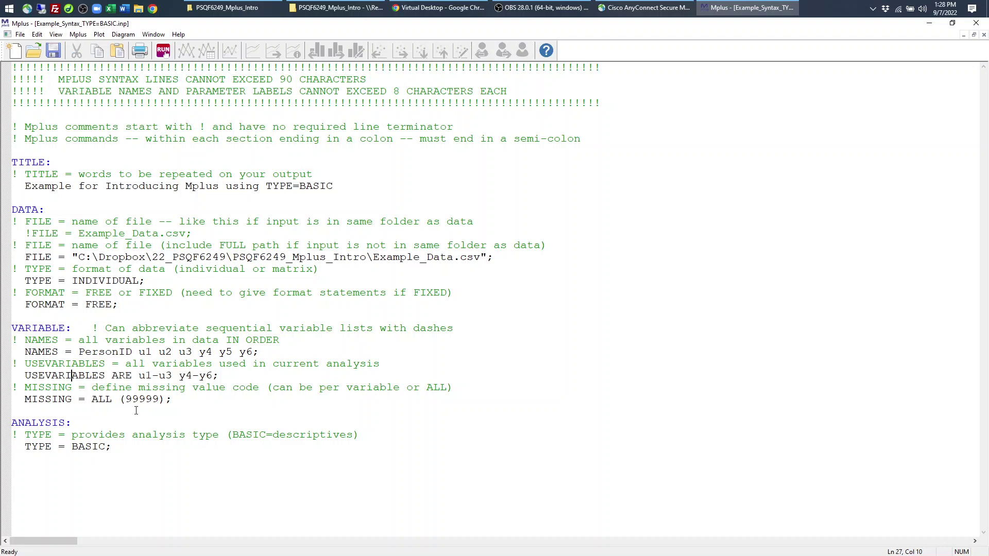
{"action": "double_click", "coordinate": [121, 375]}
{"action": "type", "text": "="}
{"action": "left_click_drag", "start_coordinate": [126, 376], "coordinate": [159, 377]}
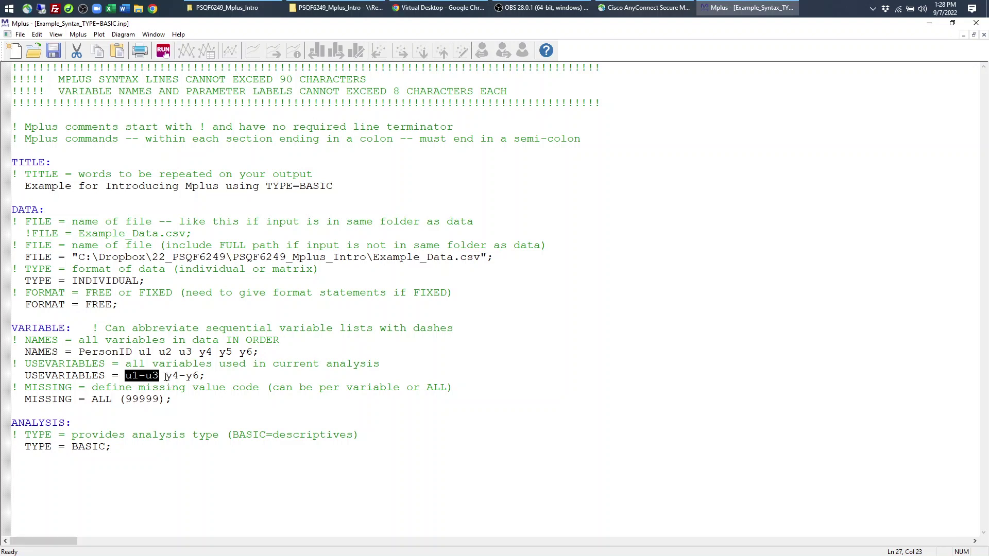
{"action": "left_click_drag", "start_coordinate": [165, 379], "coordinate": [200, 381]}
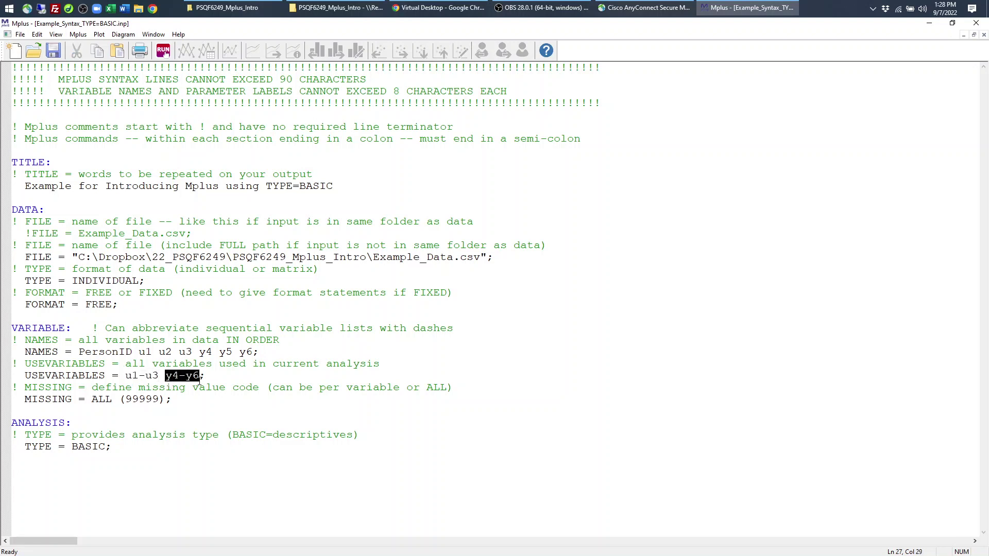
Examine the semicolons ending the USEVARIABLES, NAMES, FORMAT and TYPE commands, and highlight the USEVARIABLES variable list.
{"action": "left_click", "coordinate": [210, 378]}
{"action": "key", "text": "shift+Left"}
{"action": "left_click", "coordinate": [258, 353]}
{"action": "key", "text": "shift+Left"}
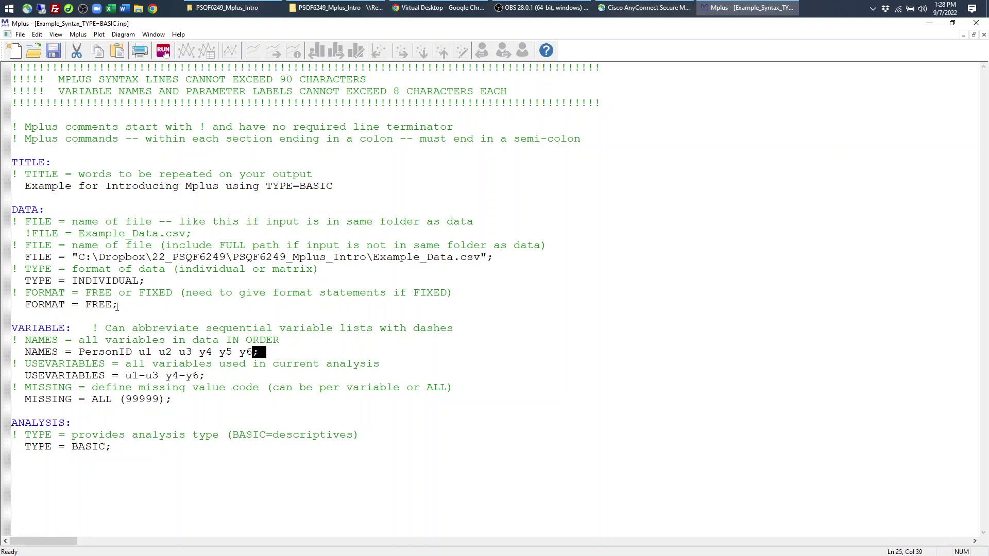
{"action": "left_click", "coordinate": [120, 304]}
{"action": "key", "text": "shift+Left"}
{"action": "left_click_drag", "start_coordinate": [139, 280], "coordinate": [150, 281]}
{"action": "left_click", "coordinate": [458, 293]}
{"action": "left_click_drag", "start_coordinate": [125, 376], "coordinate": [201, 378]}
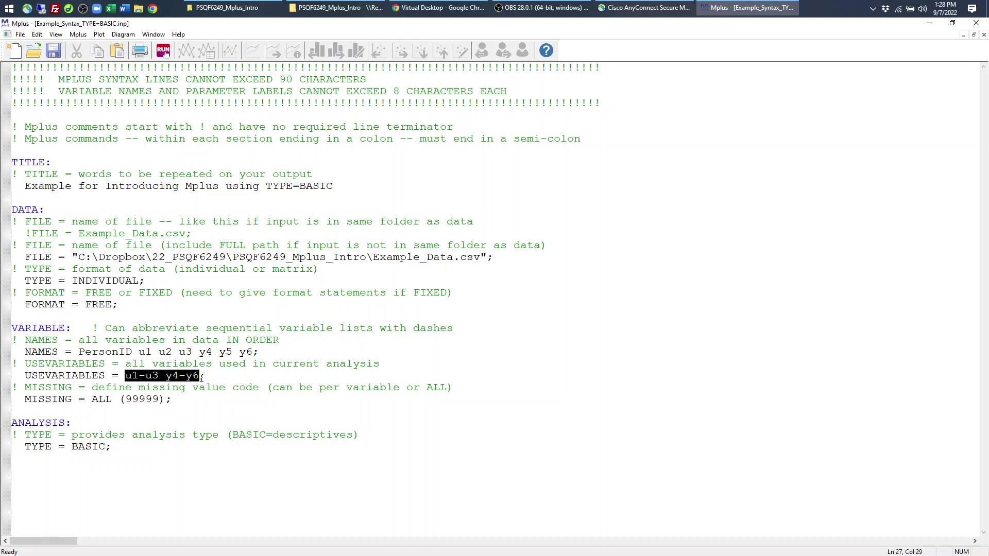
Highlight PersonID in the NAMES command and the USEVARIABLES keyword, and examine the missing value code in the MISSING command.
{"action": "double_click", "coordinate": [105, 353]}
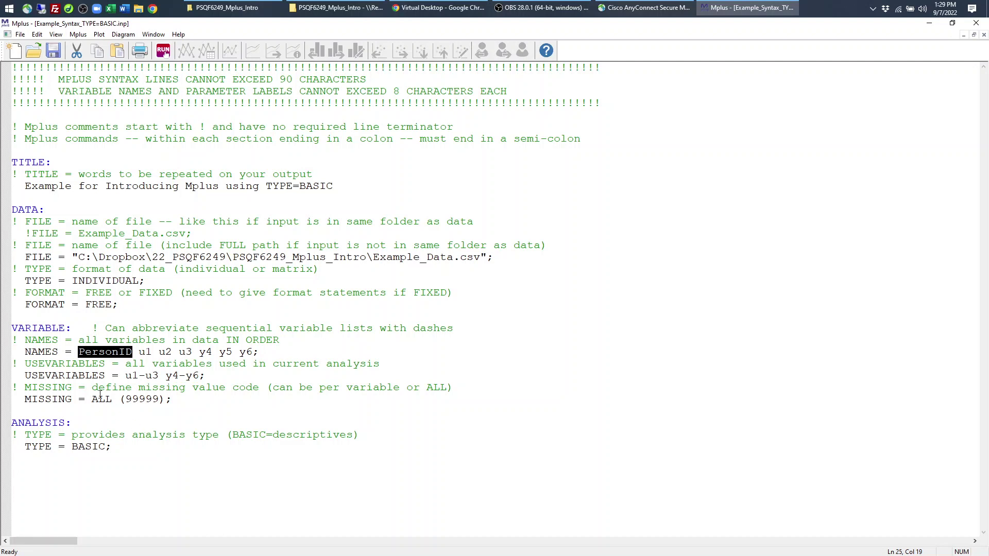
{"action": "double_click", "coordinate": [91, 376]}
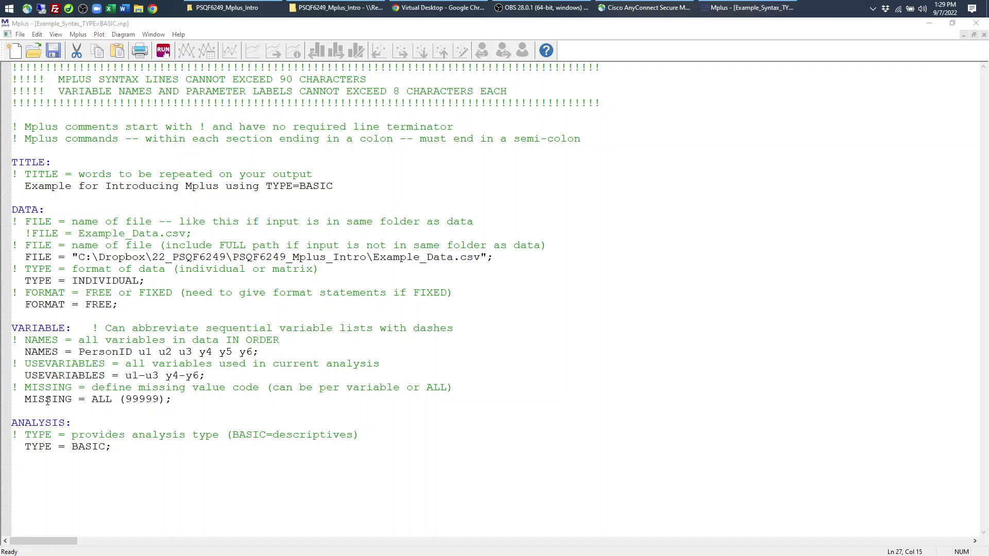
{"action": "left_click", "coordinate": [105, 399]}
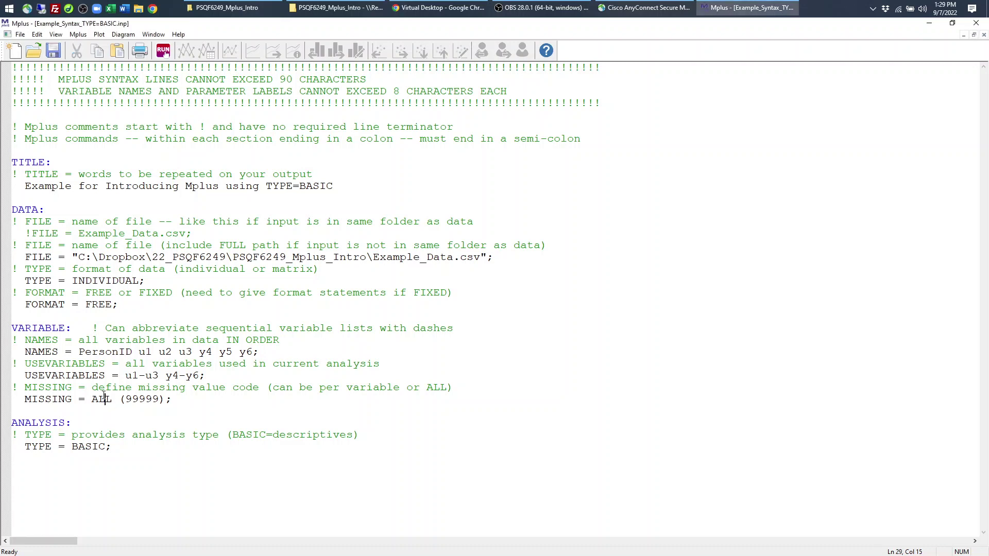
{"action": "double_click", "coordinate": [140, 399]}
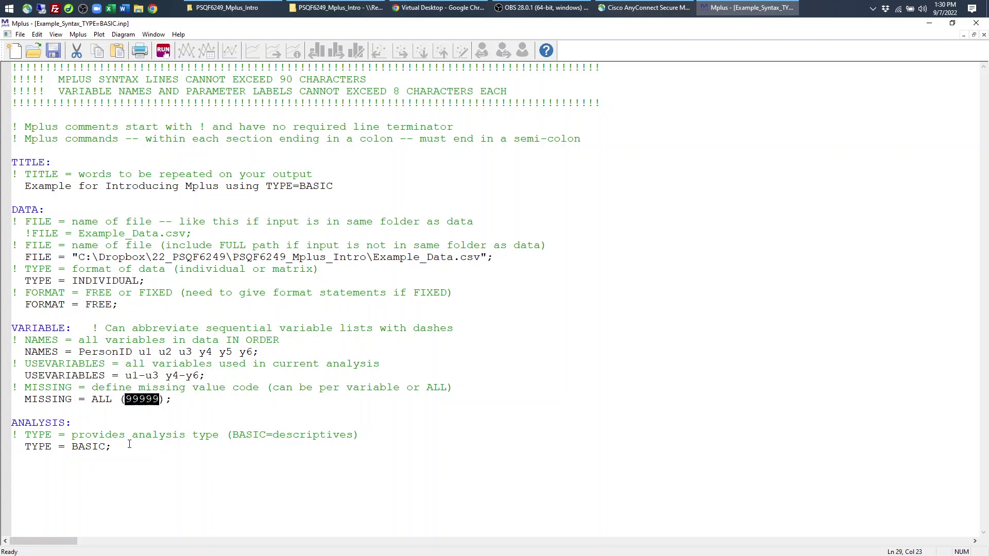
Run the TYPE=BASIC analysis, saving the changes to Example_Syntax_TYPE=BASIC.inp.
{"action": "left_click", "coordinate": [183, 470]}
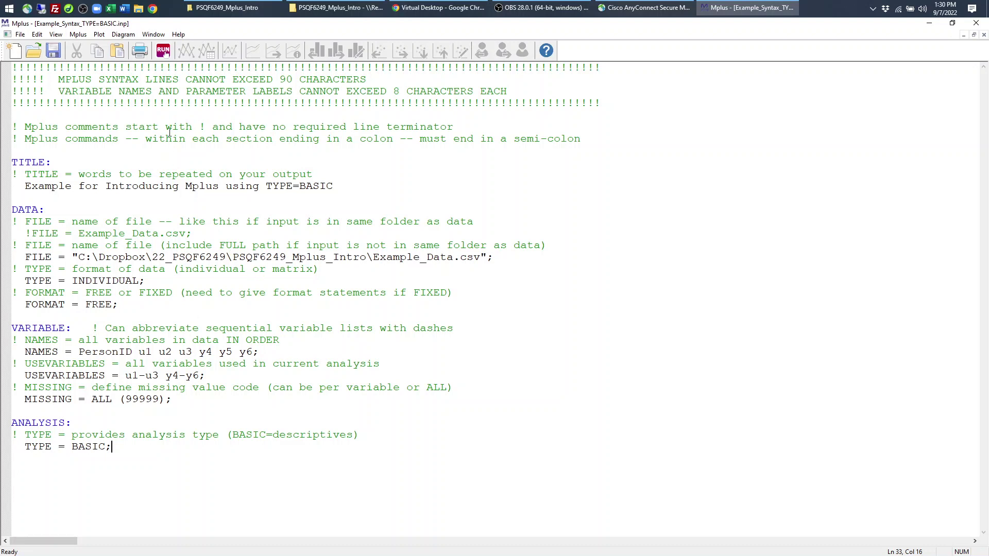
{"action": "left_click", "coordinate": [164, 51]}
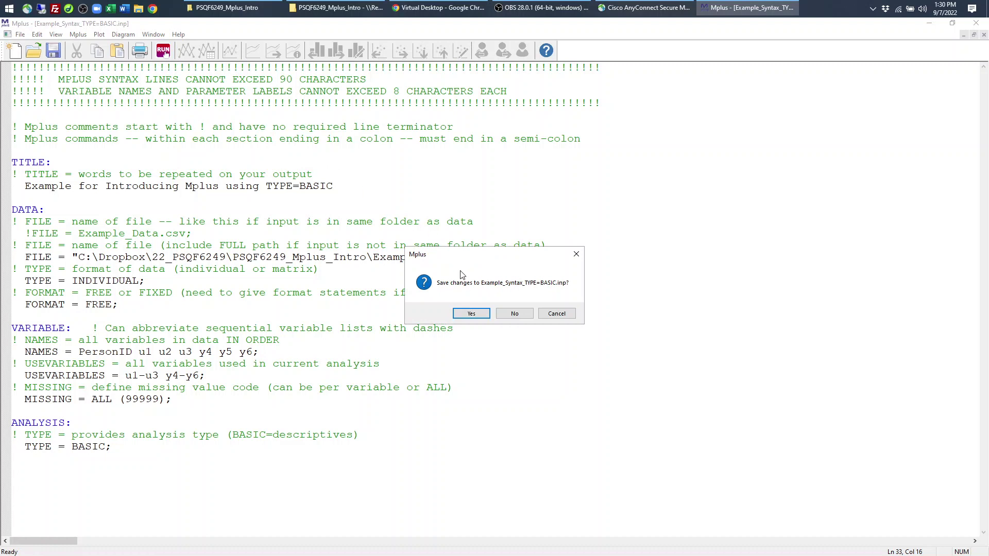
{"action": "left_click", "coordinate": [471, 314]}
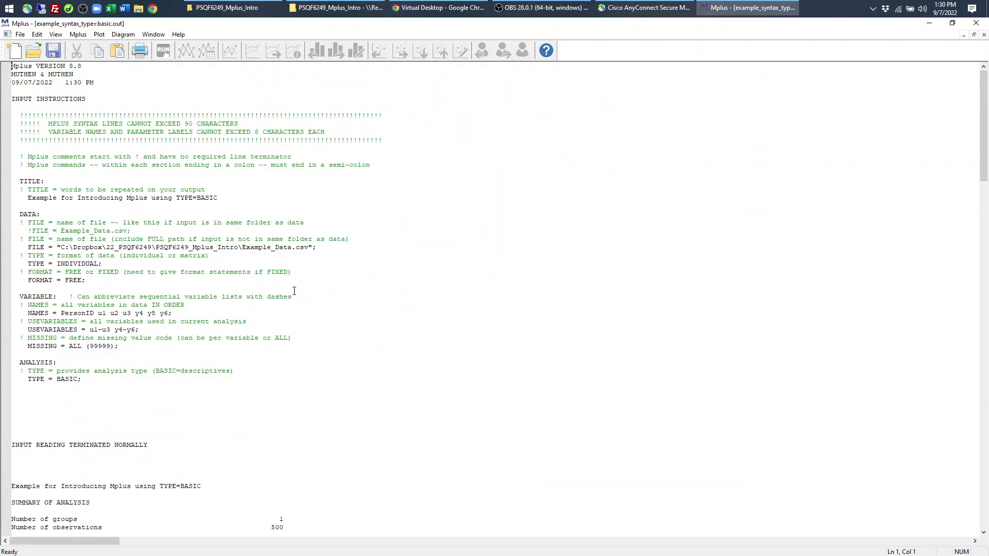
Set the font size of the output file to 16 pt, keeping Courier New.
{"action": "scroll", "coordinate": [294, 290], "scroll_direction": "down", "scroll_amount": 20}
{"action": "scroll", "coordinate": [294, 290], "scroll_direction": "up", "scroll_amount": 20}
{"action": "left_click", "coordinate": [37, 35]}
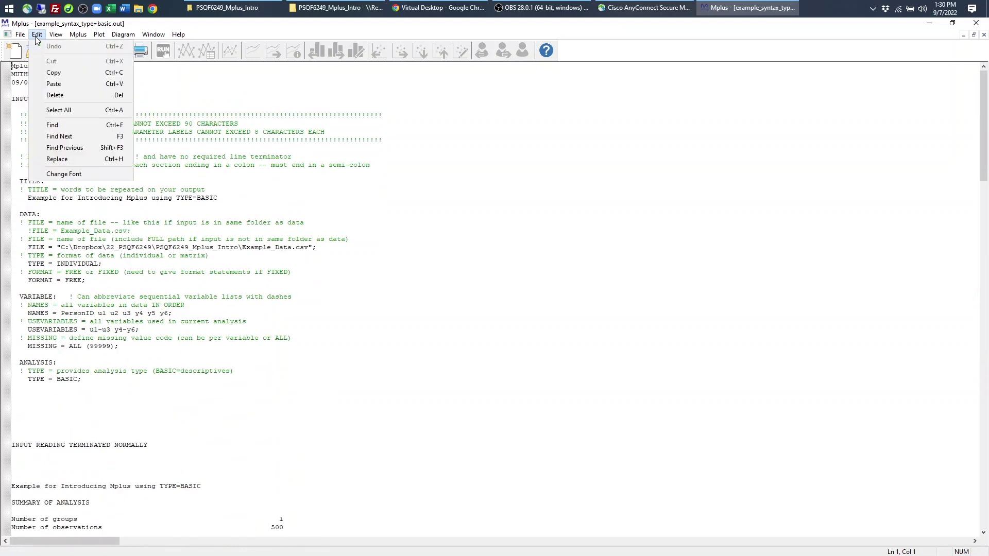
{"action": "left_click", "coordinate": [64, 175]}
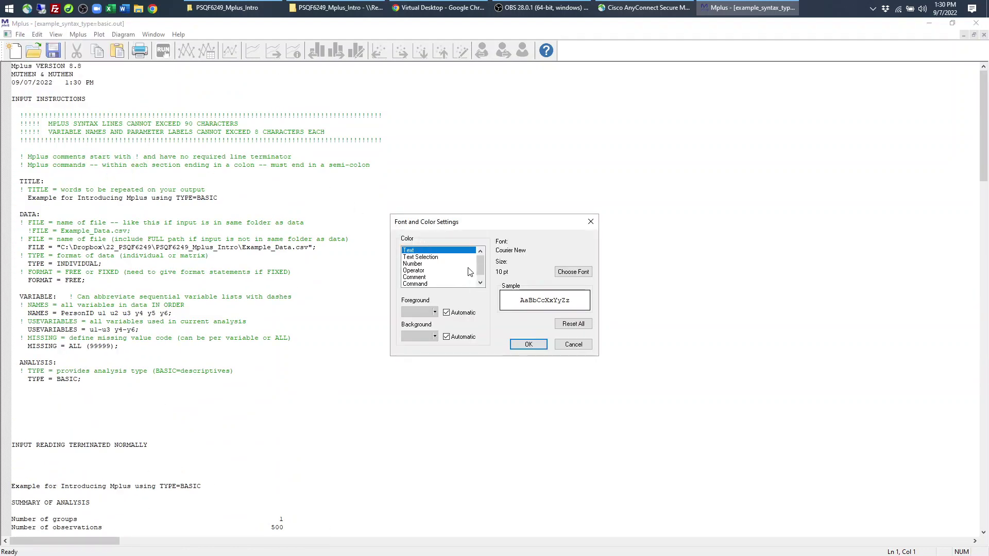
{"action": "left_click", "coordinate": [572, 272]}
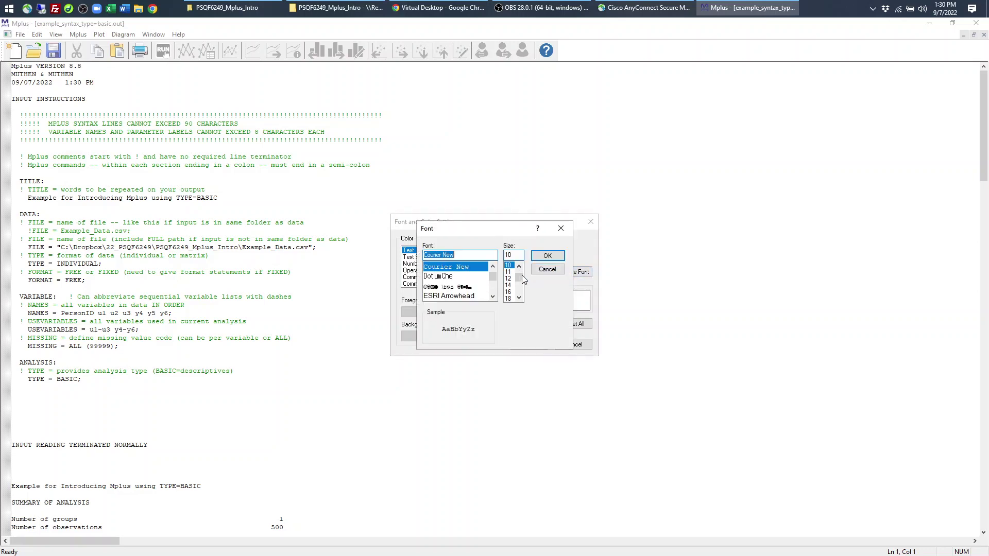
{"action": "left_click", "coordinate": [509, 292]}
{"action": "left_click", "coordinate": [547, 256]}
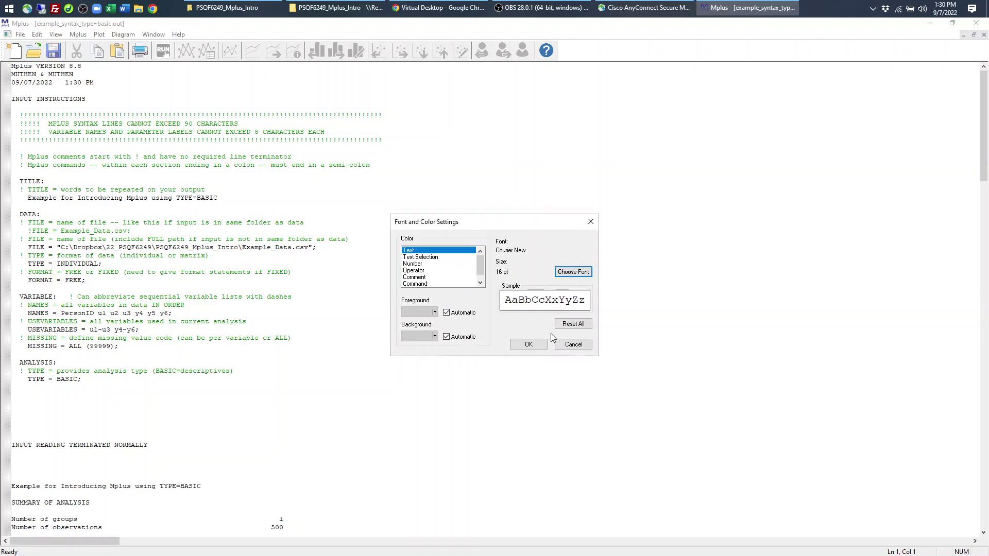
{"action": "left_click", "coordinate": [529, 344]}
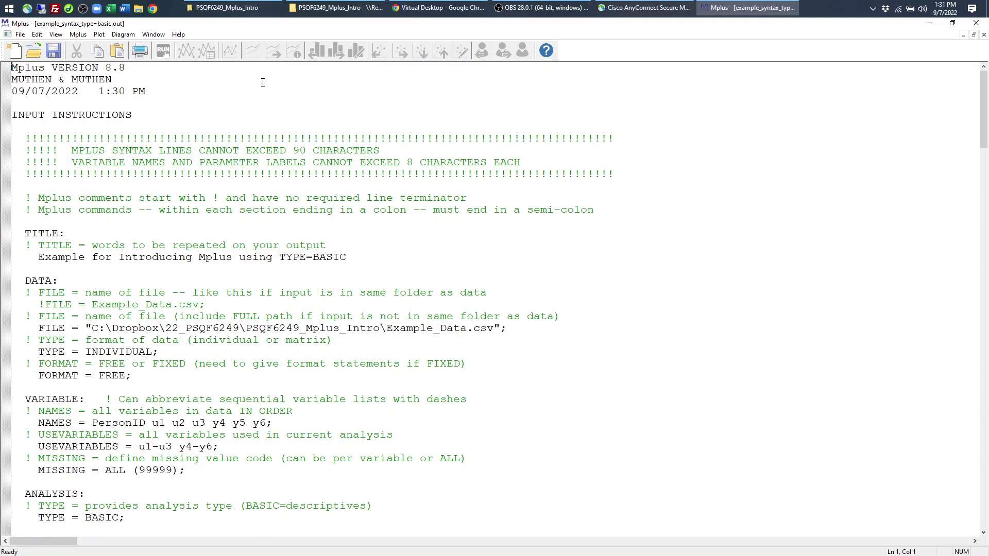
Highlight the Mplus version and date header and the repeated input instructions at the start of the output.
{"action": "left_click_drag", "start_coordinate": [206, 257], "coordinate": [132, 376]}
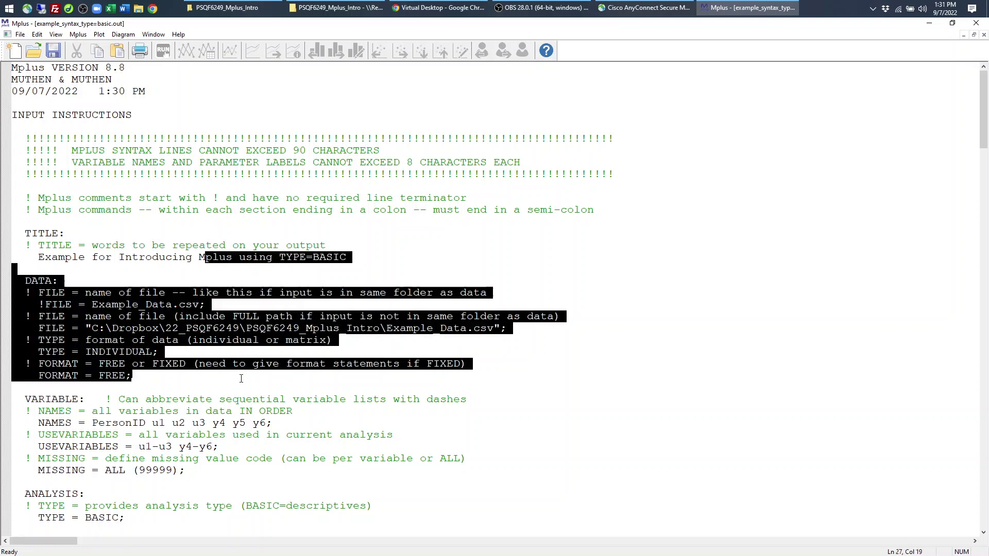
{"action": "left_click", "coordinate": [219, 113]}
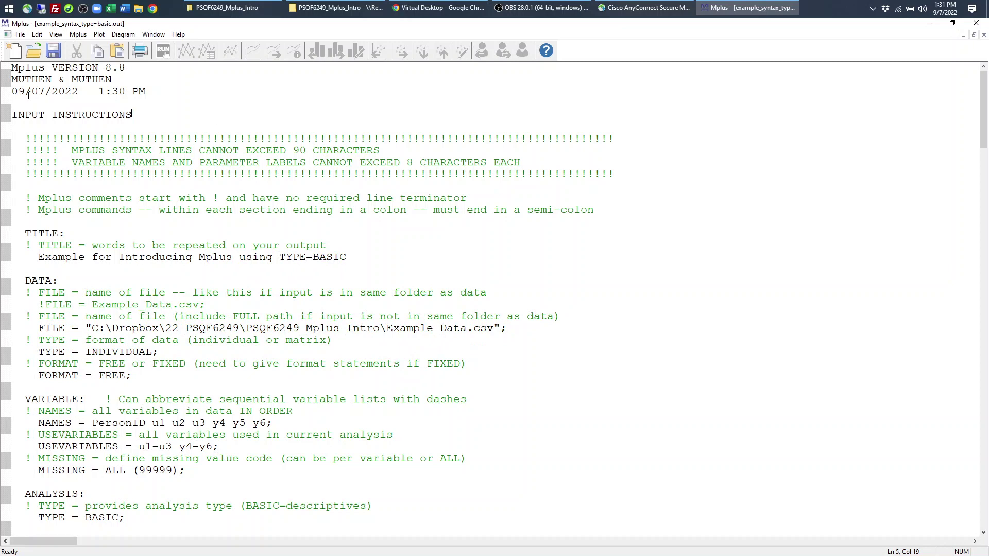
{"action": "left_click_drag", "start_coordinate": [11, 67], "coordinate": [142, 78]}
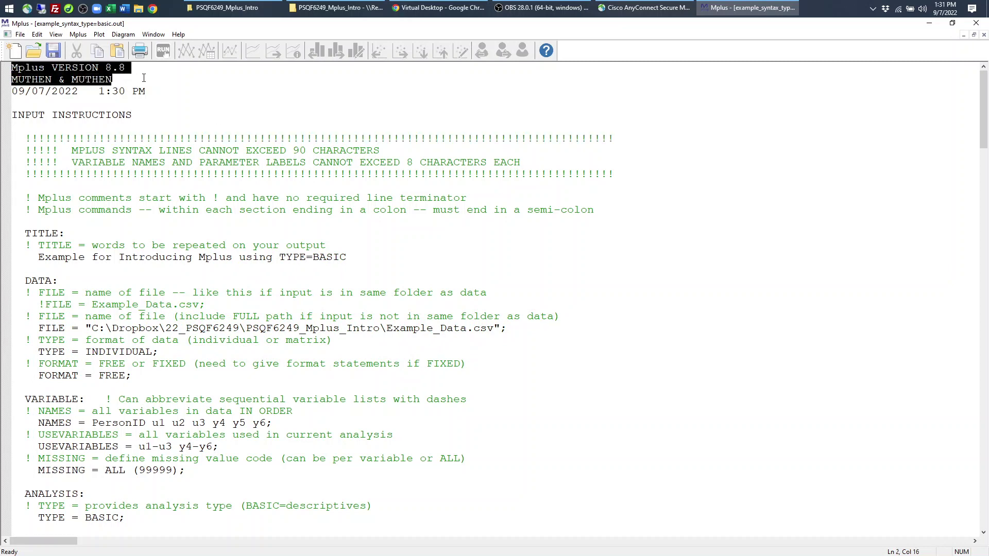
{"action": "left_click", "coordinate": [162, 99], "text": "shift"}
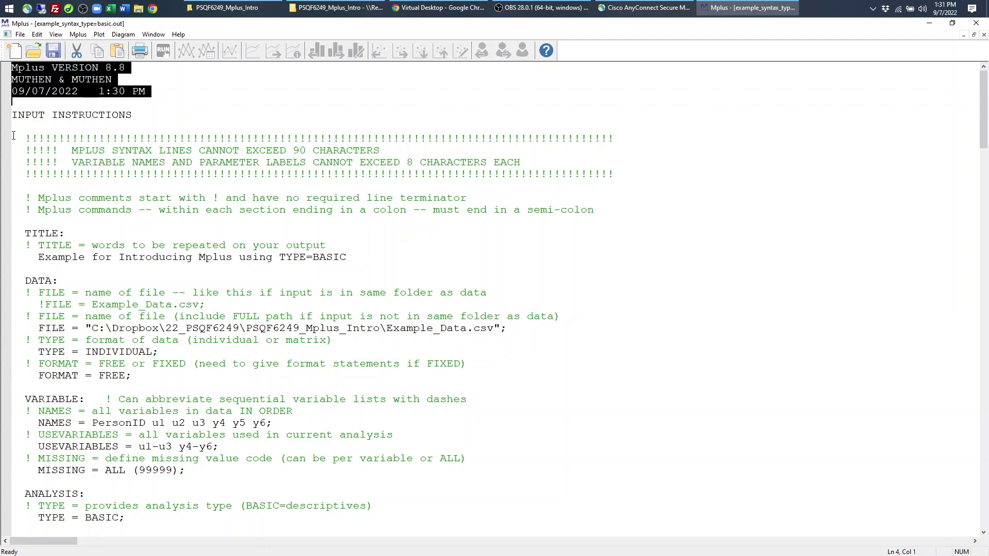
{"action": "left_click_drag", "start_coordinate": [13, 135], "coordinate": [502, 458]}
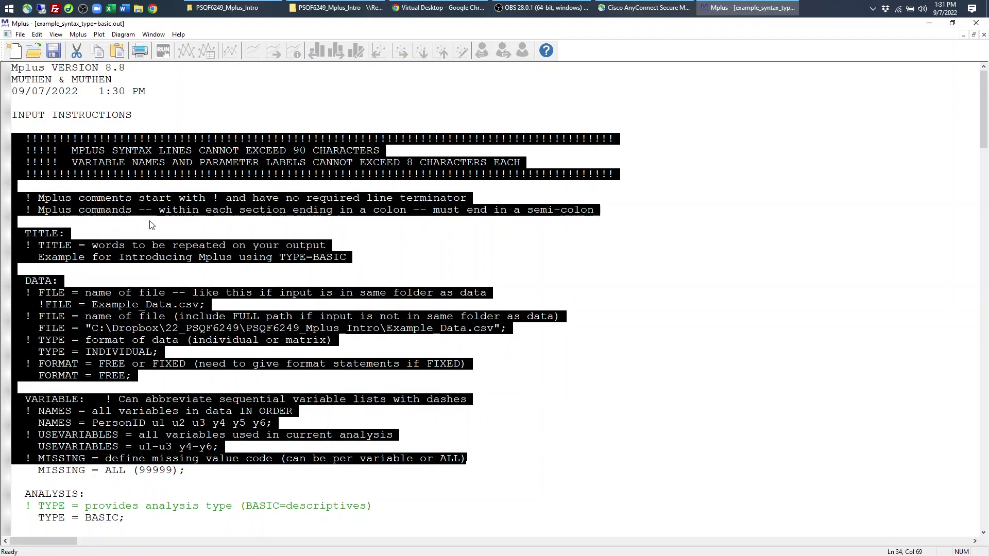
{"action": "left_click", "coordinate": [39, 139]}
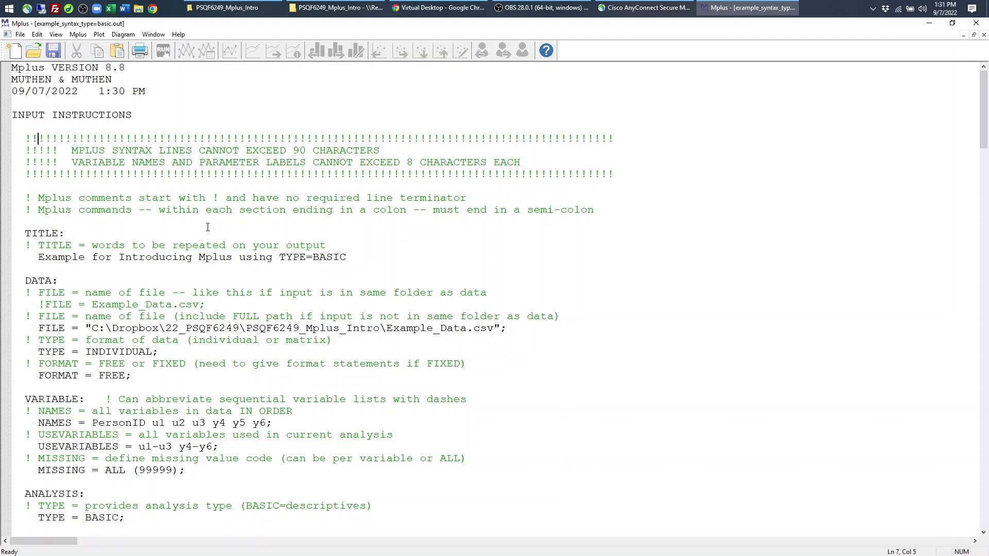
Examine the output's Summary of Analysis, highlighting the number of observations and the convergence and iteration settings.
{"action": "scroll", "coordinate": [208, 227], "scroll_direction": "down", "scroll_amount": 6}
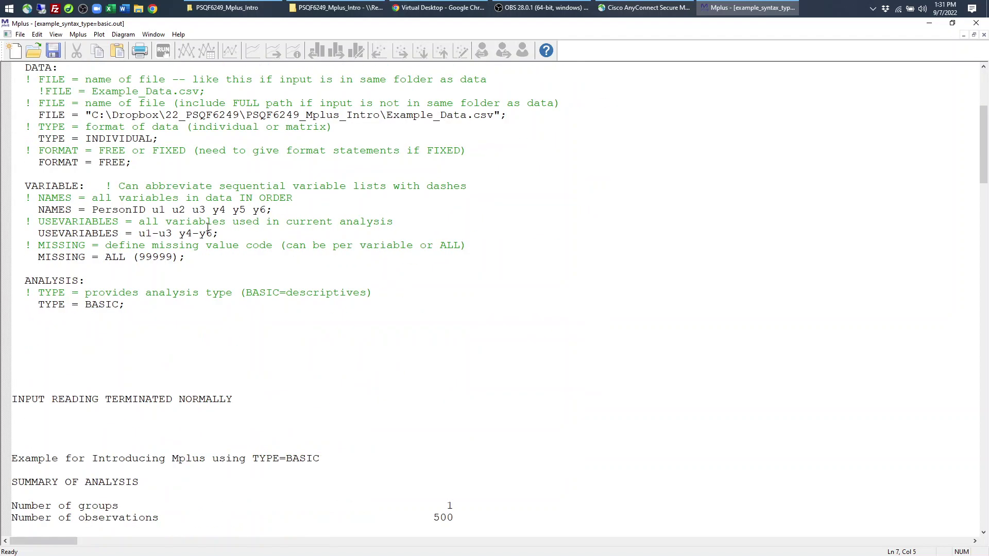
{"action": "scroll", "coordinate": [207, 227], "scroll_direction": "down", "scroll_amount": 8}
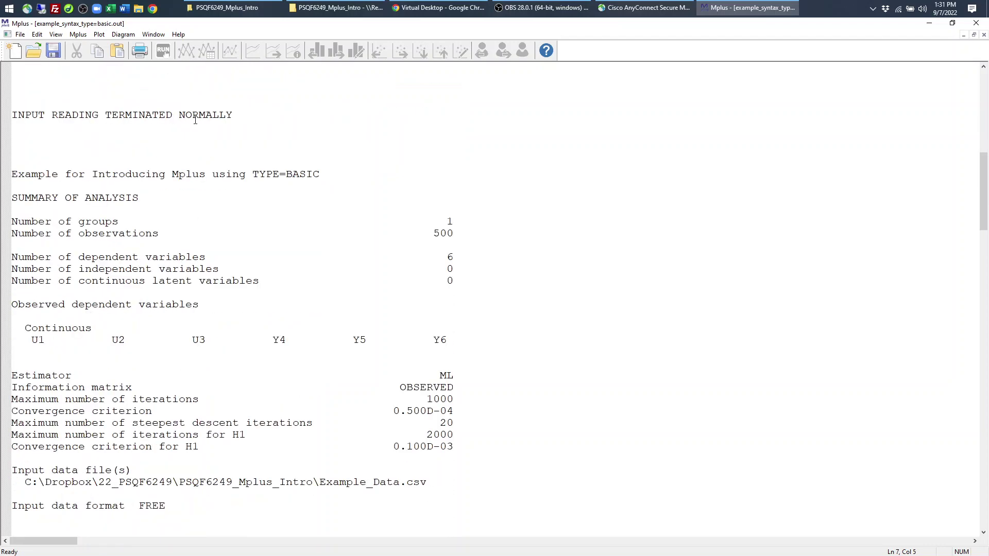
{"action": "scroll", "coordinate": [191, 120], "scroll_direction": "down", "scroll_amount": 4}
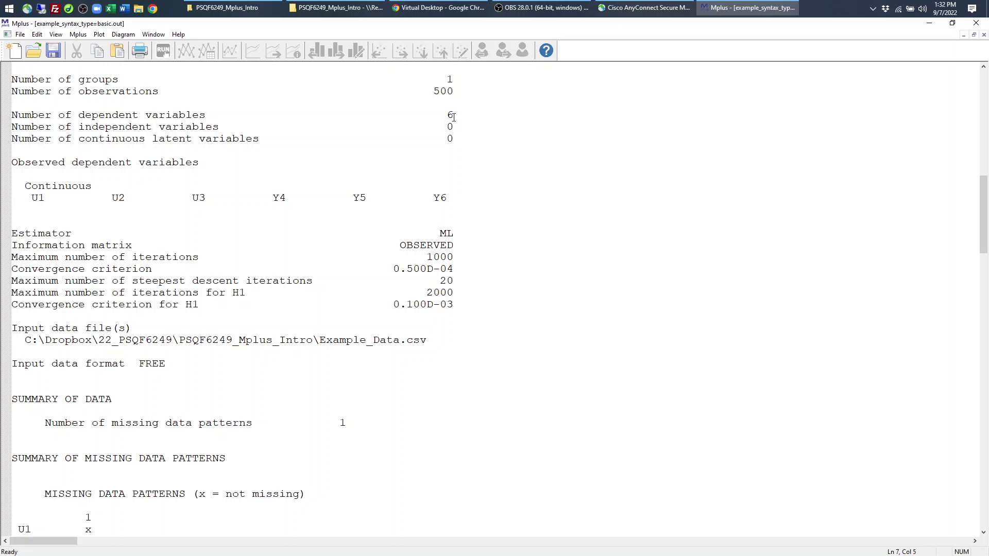
{"action": "left_click_drag", "start_coordinate": [432, 90], "coordinate": [457, 92]}
{"action": "left_click_drag", "start_coordinate": [85, 269], "coordinate": [464, 310]}
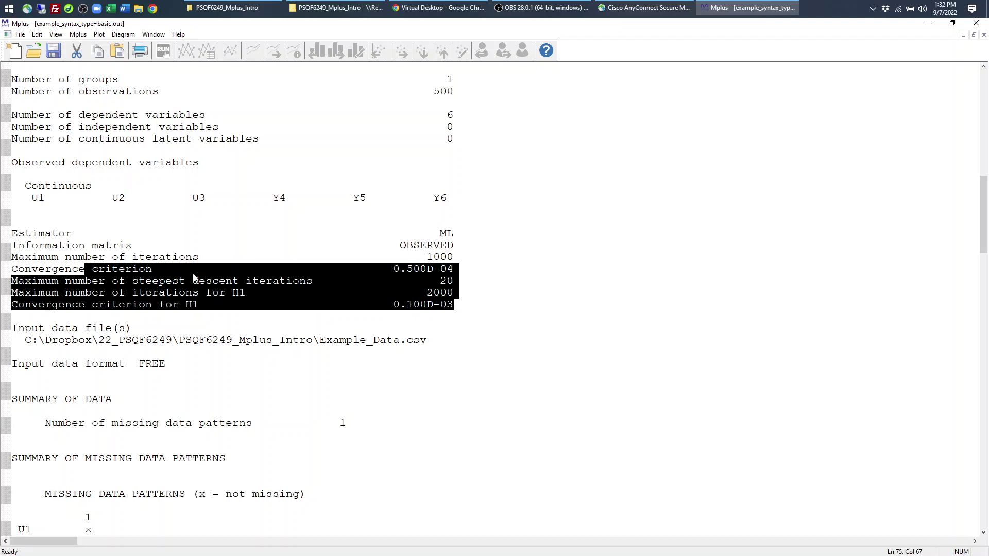
Examine the missing data patterns, their frequencies and the covariance coverage tables in the output.
{"action": "scroll", "coordinate": [194, 278], "scroll_direction": "down", "scroll_amount": 13}
{"action": "scroll", "coordinate": [194, 278], "scroll_direction": "up", "scroll_amount": 7}
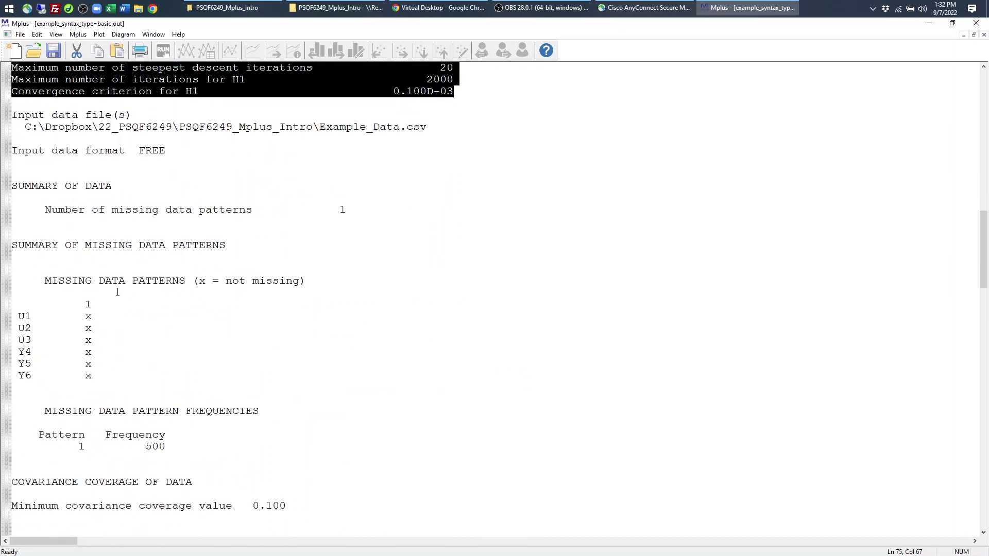
{"action": "scroll", "coordinate": [214, 304], "scroll_direction": "down", "scroll_amount": 2}
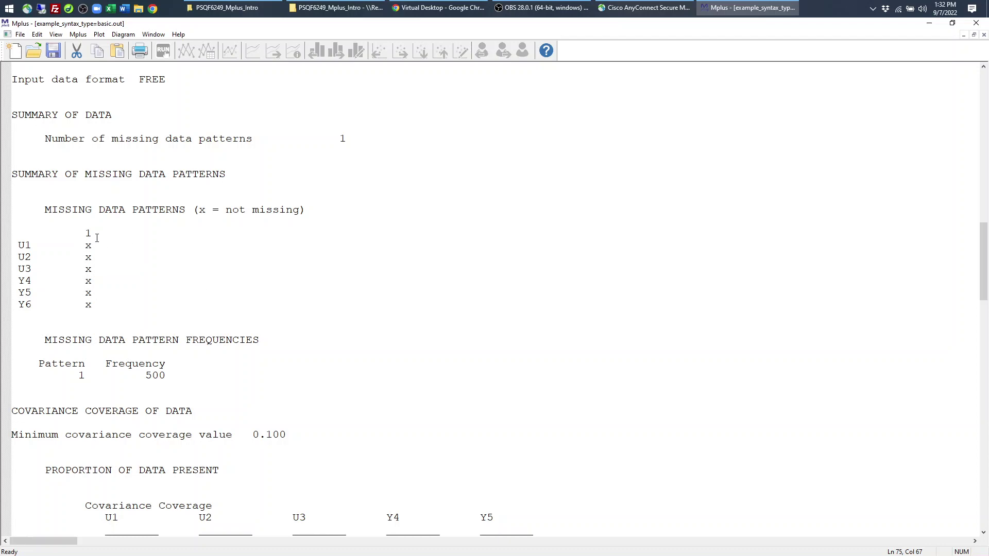
{"action": "scroll", "coordinate": [98, 242], "scroll_direction": "down", "scroll_amount": 10}
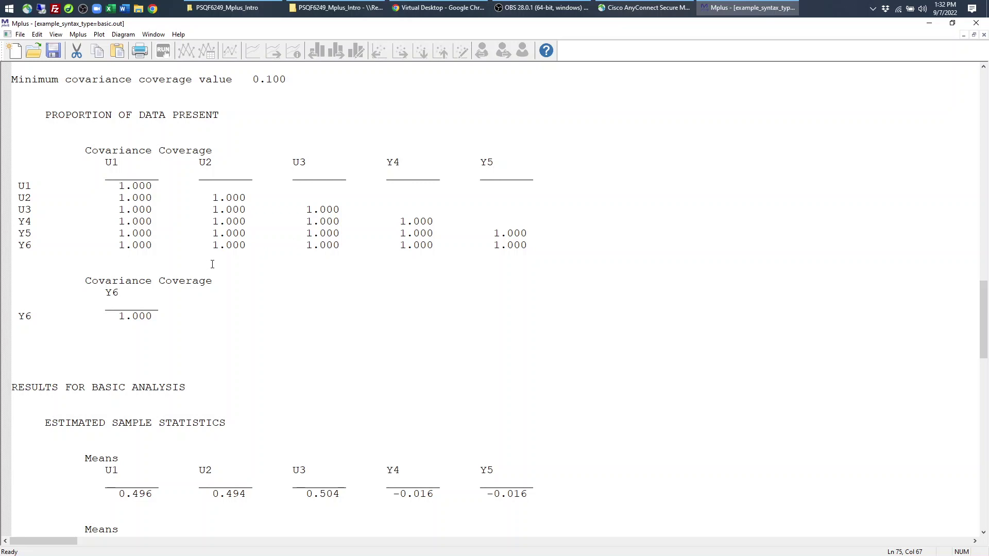
Examine the estimated sample statistics and highlight the means of U1 through Y6.
{"action": "scroll", "coordinate": [227, 264], "scroll_direction": "down", "scroll_amount": 8}
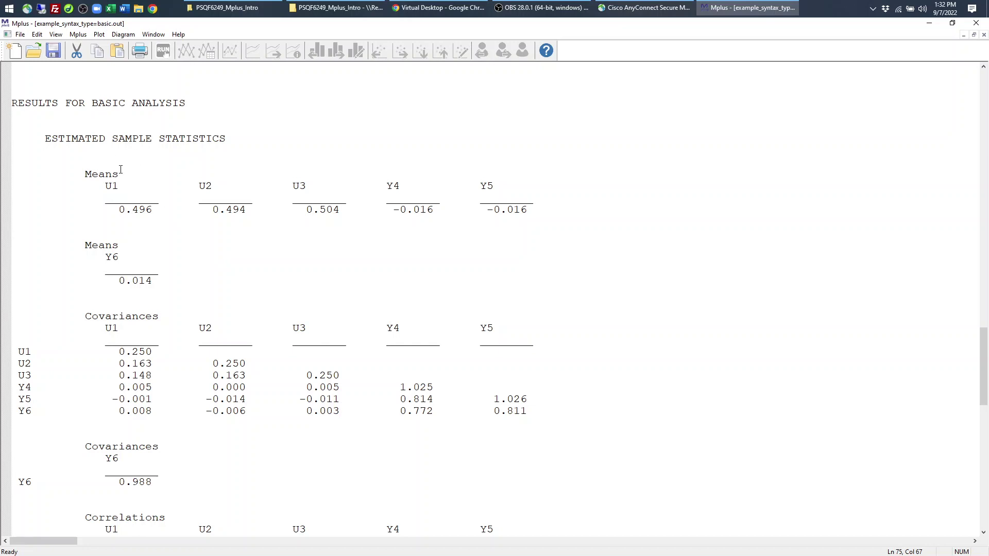
{"action": "scroll", "coordinate": [209, 250], "scroll_direction": "down", "scroll_amount": 4}
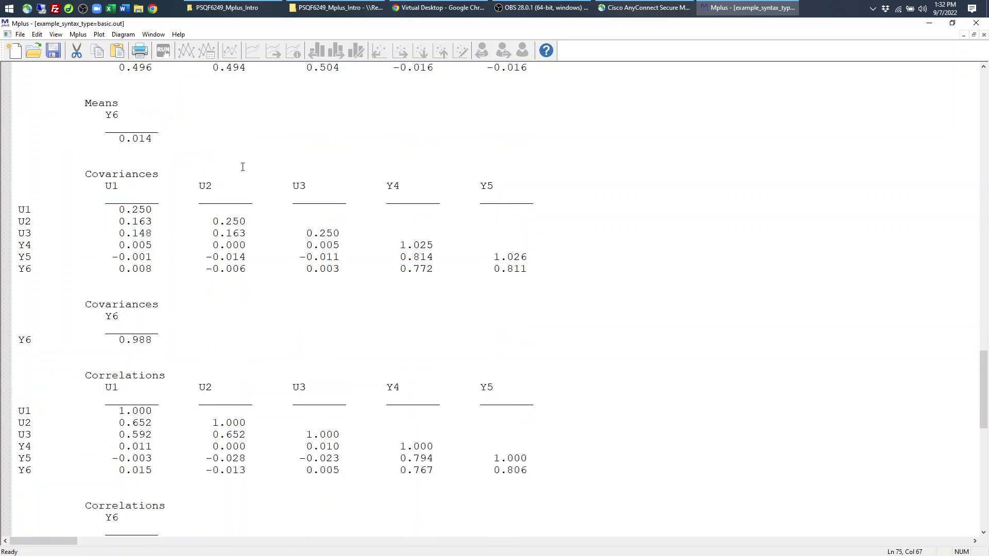
{"action": "scroll", "coordinate": [242, 167], "scroll_direction": "up", "scroll_amount": 4}
{"action": "left_click_drag", "start_coordinate": [116, 208], "coordinate": [199, 287]}
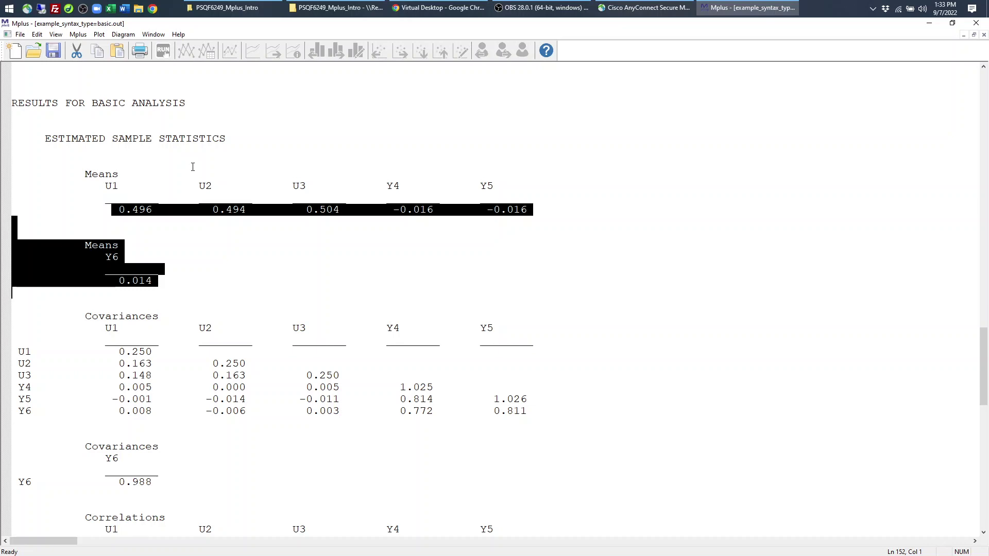
{"action": "left_click", "coordinate": [193, 166]}
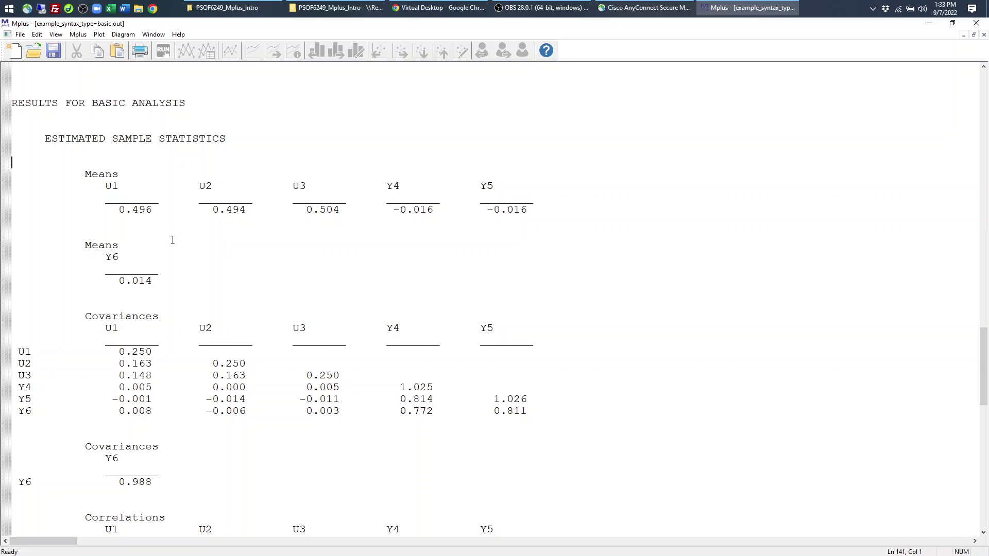
Highlight the U1 and U2 variances and their covariance in the Covariances table.
{"action": "scroll", "coordinate": [172, 240], "scroll_direction": "down", "scroll_amount": 4}
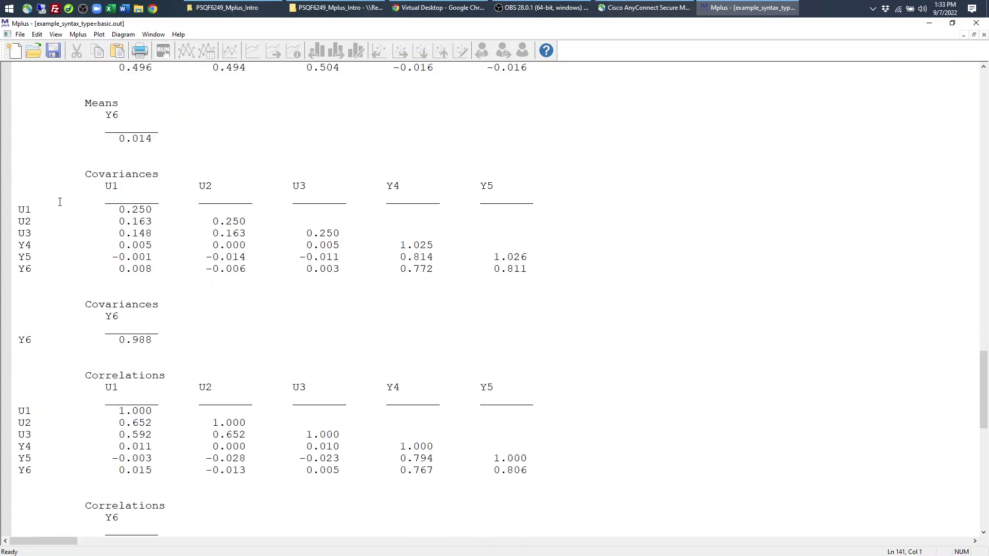
{"action": "left_click_drag", "start_coordinate": [119, 209], "coordinate": [153, 210]}
{"action": "left_click_drag", "start_coordinate": [215, 223], "coordinate": [246, 222]}
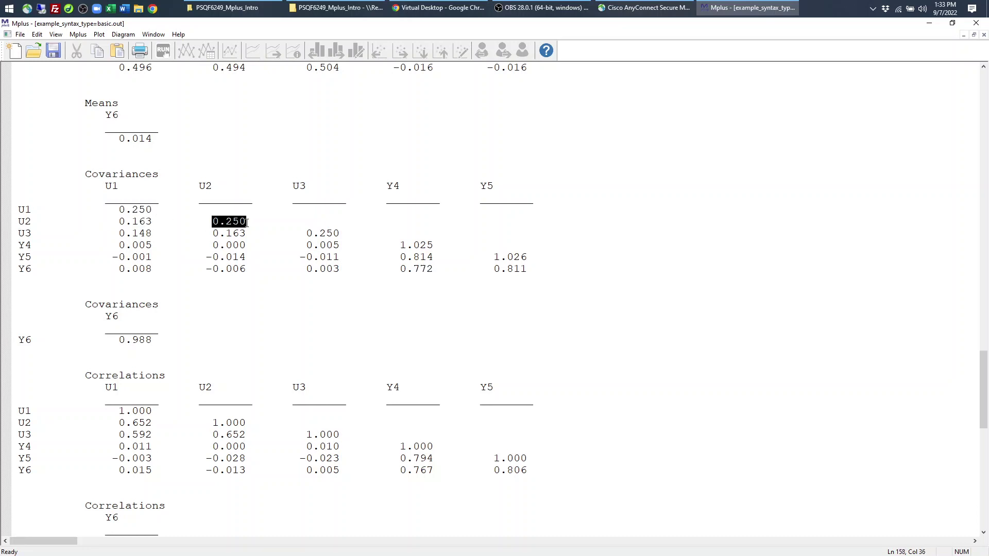
{"action": "left_click_drag", "start_coordinate": [125, 222], "coordinate": [153, 223]}
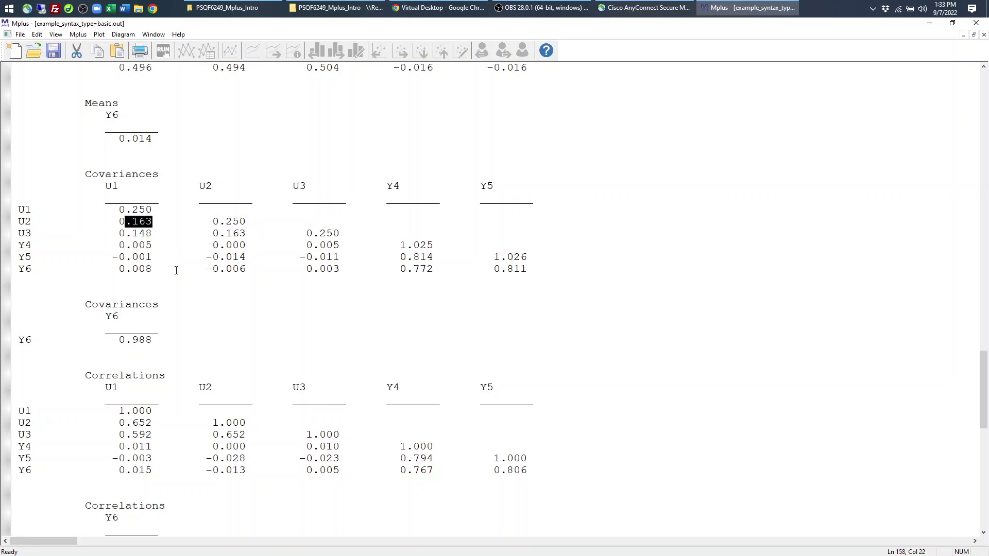
Examine the Correlations table, the H1 log-likelihood line and the univariate higher-order moment descriptive statistics.
{"action": "scroll", "coordinate": [175, 267], "scroll_direction": "down", "scroll_amount": 6}
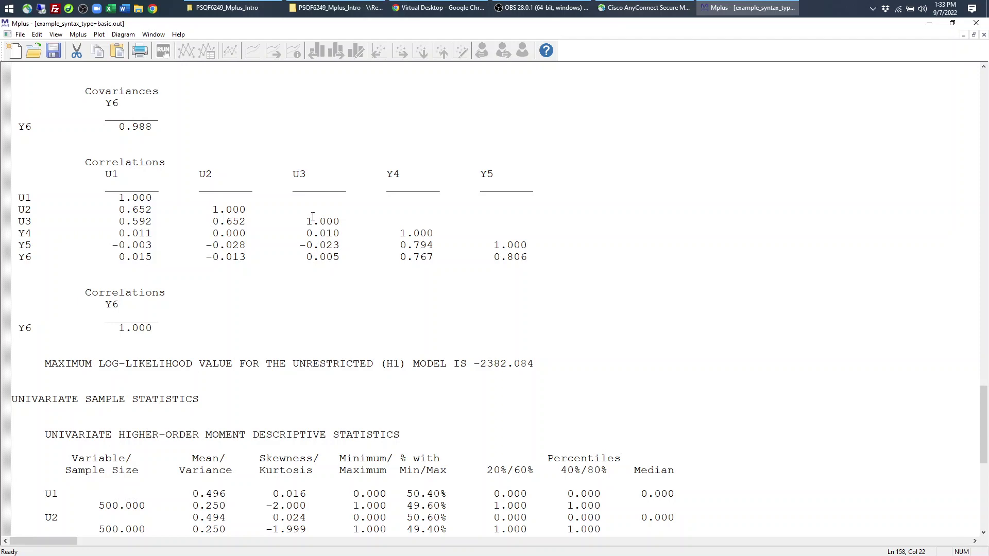
{"action": "scroll", "coordinate": [313, 216], "scroll_direction": "down", "scroll_amount": 4}
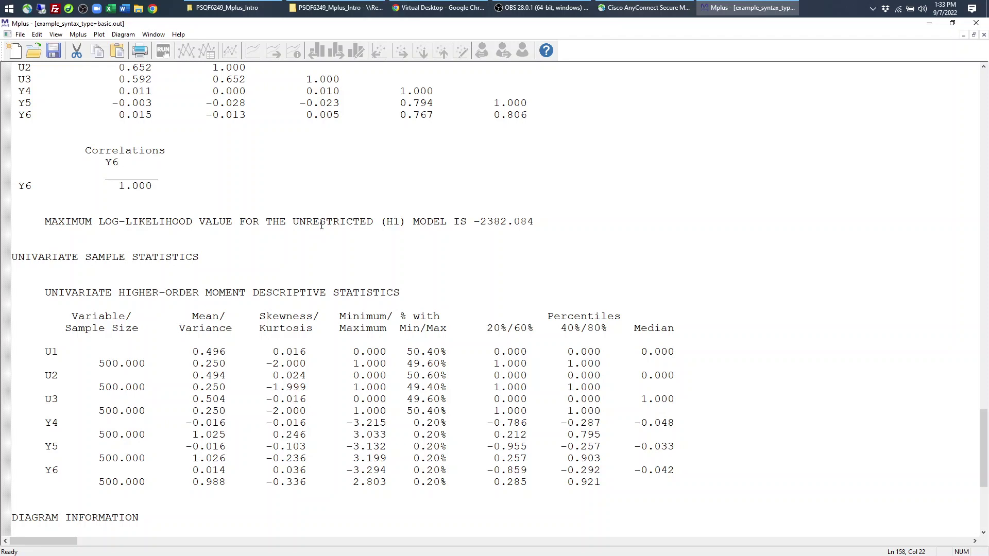
{"action": "scroll", "coordinate": [321, 225], "scroll_direction": "down", "scroll_amount": 4}
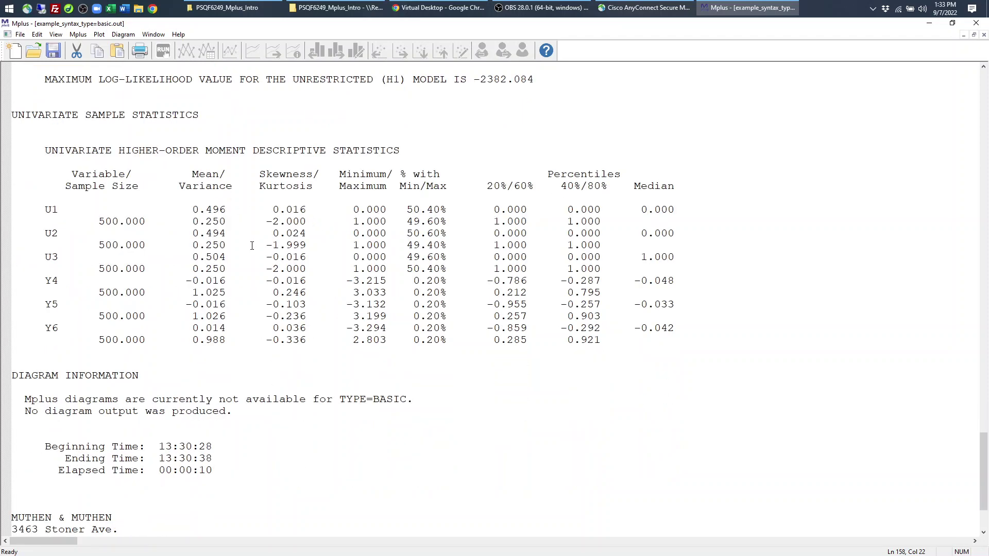
View the end of the output and highlight the software publisher's name and address lines.
{"action": "scroll", "coordinate": [252, 245], "scroll_direction": "down", "scroll_amount": 3}
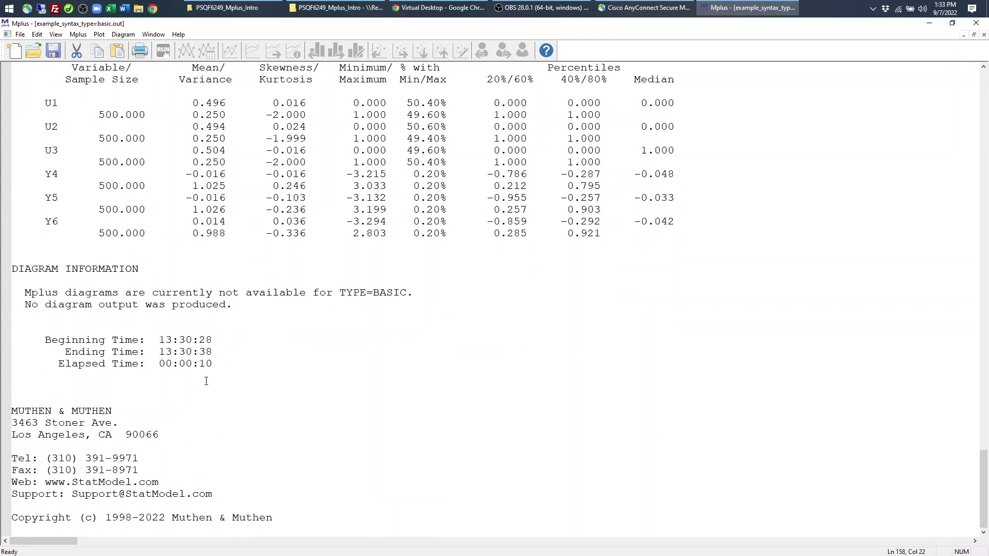
{"action": "left_click_drag", "start_coordinate": [12, 408], "coordinate": [178, 448]}
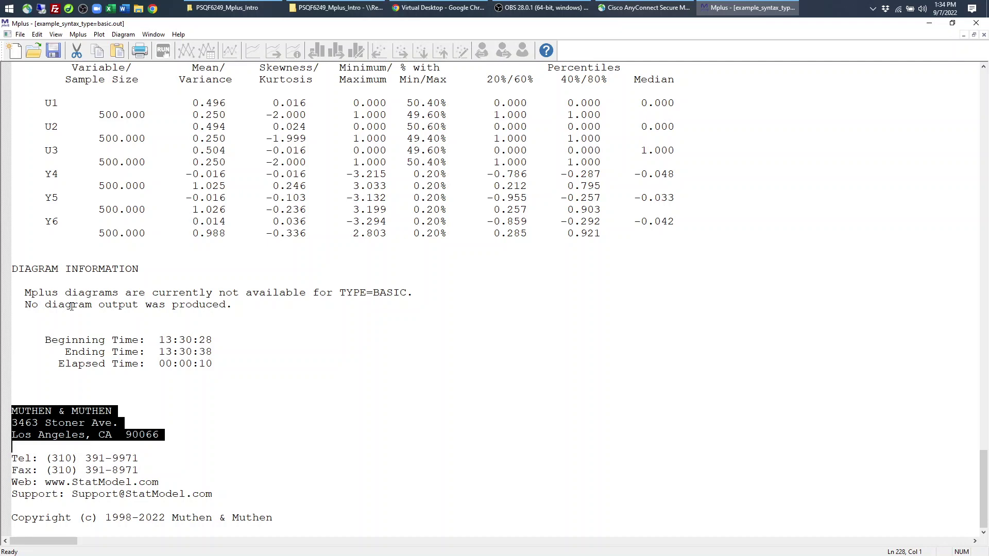
Open the input file Example_Syntax_With_MODEL.inp.
{"action": "scroll", "coordinate": [357, 137], "scroll_direction": "up", "scroll_amount": 20}
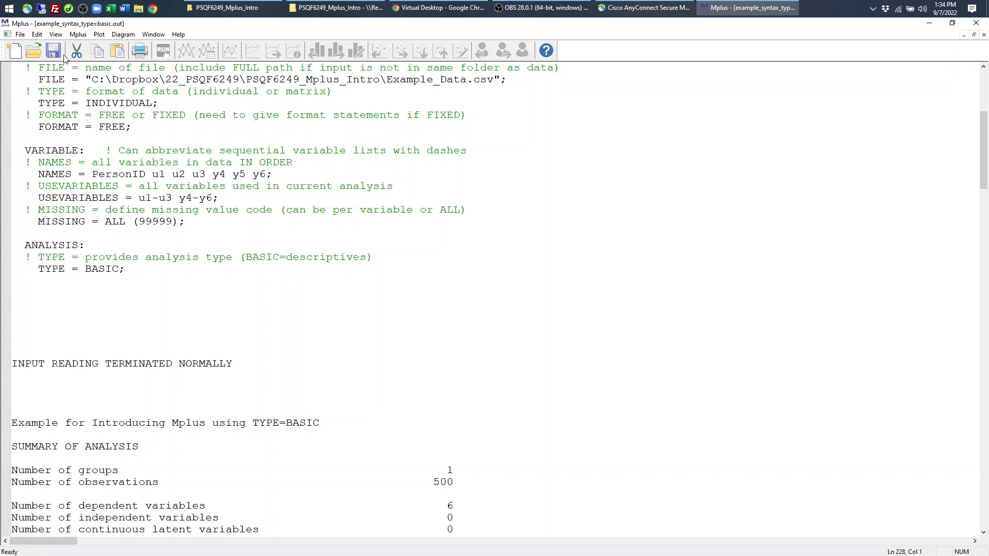
{"action": "left_click", "coordinate": [33, 50]}
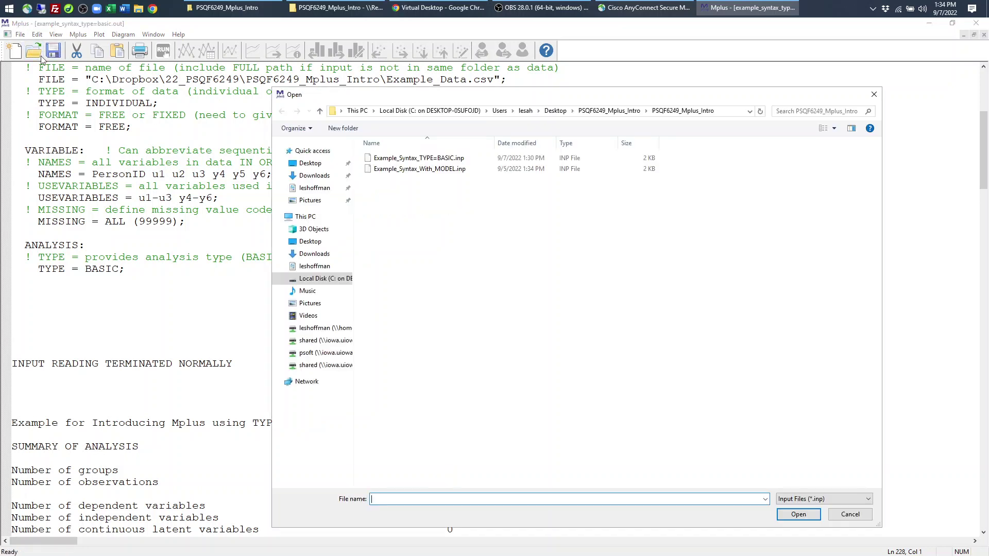
{"action": "left_click", "coordinate": [440, 169]}
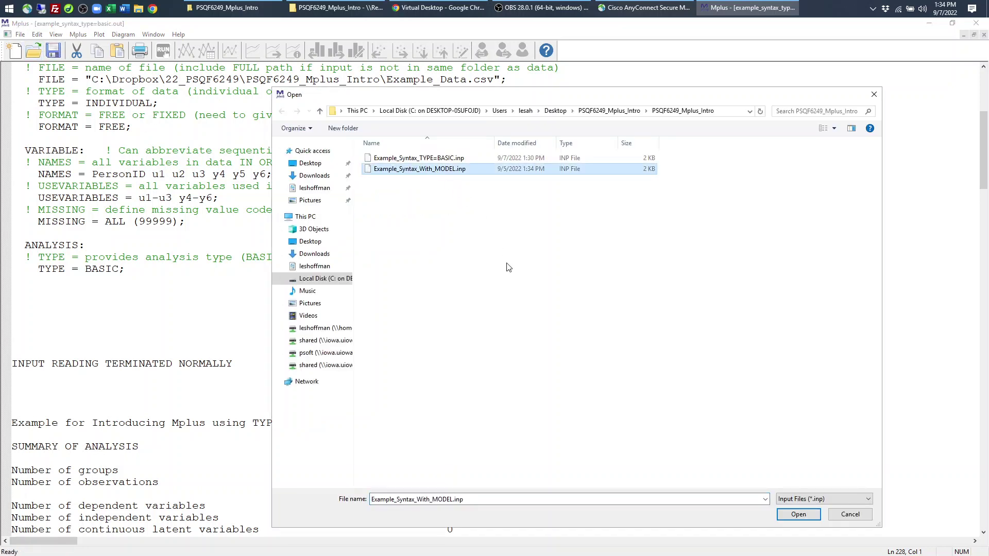
{"action": "left_click", "coordinate": [798, 515]}
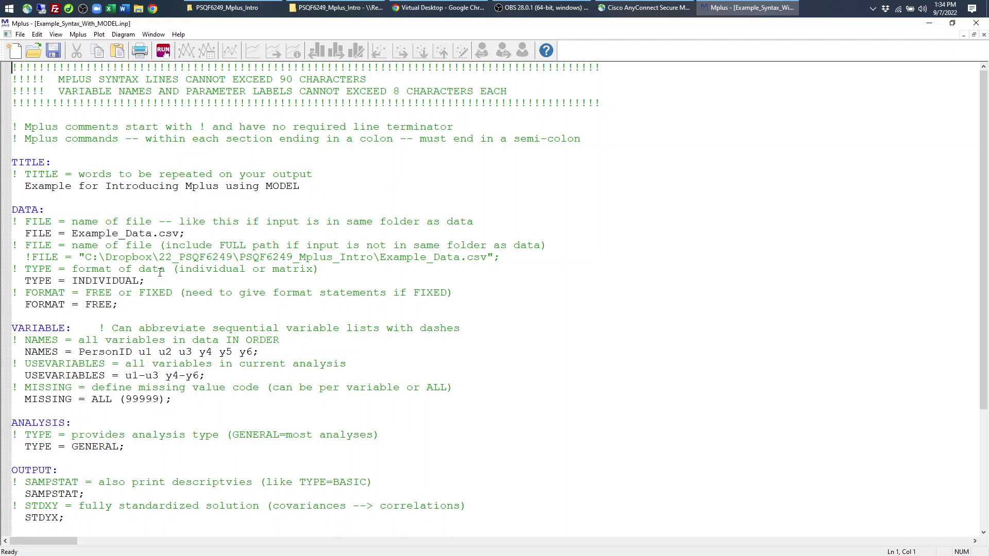
Review the DATA, VARIABLE and ANALYSIS sections of the syntax and highlight the part beginning at OUTPUT.
{"action": "scroll", "coordinate": [125, 251], "scroll_direction": "down", "scroll_amount": 2}
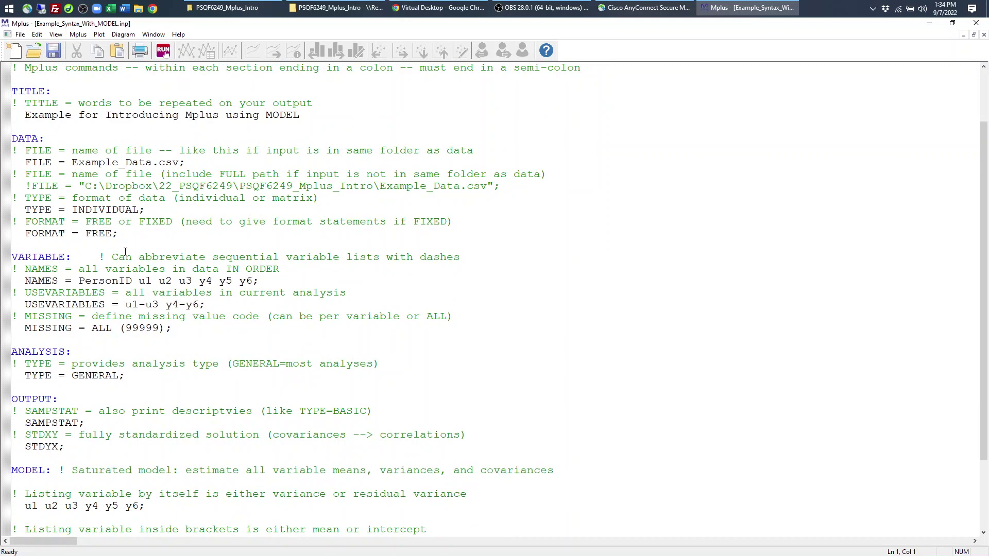
{"action": "scroll", "coordinate": [125, 252], "scroll_direction": "down", "scroll_amount": 2}
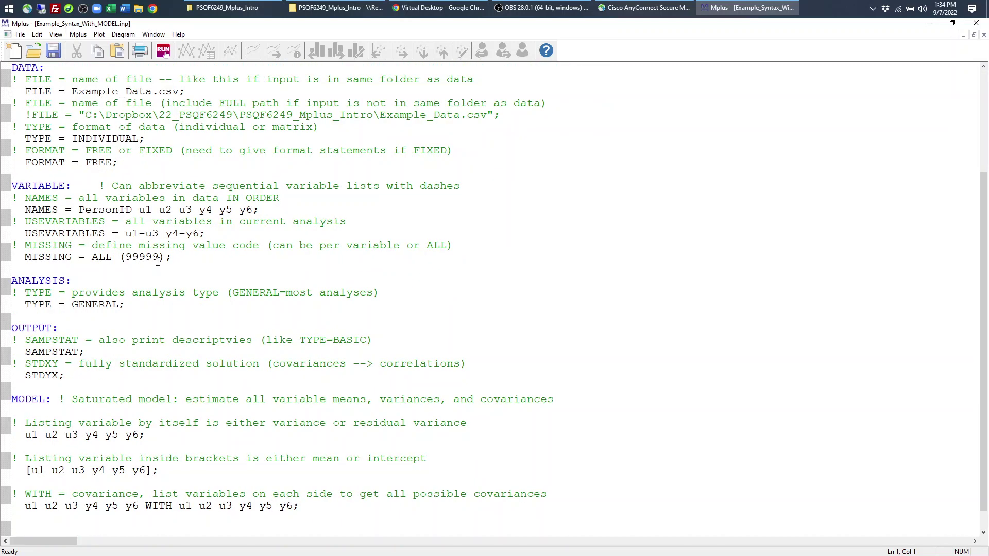
{"action": "scroll", "coordinate": [158, 261], "scroll_direction": "down", "scroll_amount": 1}
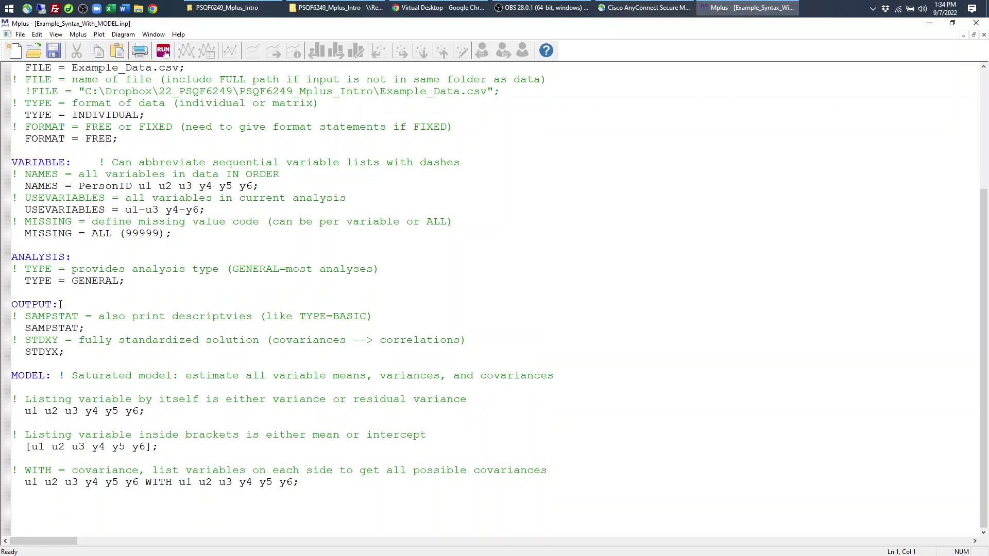
{"action": "left_click_drag", "start_coordinate": [15, 309], "coordinate": [13, 423]}
{"action": "left_click", "coordinate": [12, 293]}
Highlight the start of the variance line, the brackets of the mean line and the word "mean" in the MODEL section.
{"action": "left_click_drag", "start_coordinate": [24, 412], "coordinate": [37, 415]}
{"action": "mouse_move", "coordinate": [31, 446]}
{"action": "left_mouse_down"}
{"action": "mouse_move", "coordinate": [118, 453]}
{"action": "mouse_move", "coordinate": [36, 461]}
{"action": "left_mouse_up"}
{"action": "left_click", "coordinate": [32, 446]}
{"action": "key", "text": "shift+Left"}
{"action": "left_click_drag", "start_coordinate": [147, 449], "coordinate": [162, 448]}
{"action": "left_click", "coordinate": [211, 449]}
{"action": "mouse_move", "coordinate": [133, 447]}
{"action": "left_mouse_down"}
{"action": "mouse_move", "coordinate": [159, 446]}
{"action": "mouse_move", "coordinate": [147, 446]}
{"action": "left_mouse_up"}
{"action": "double_click", "coordinate": [324, 436]}
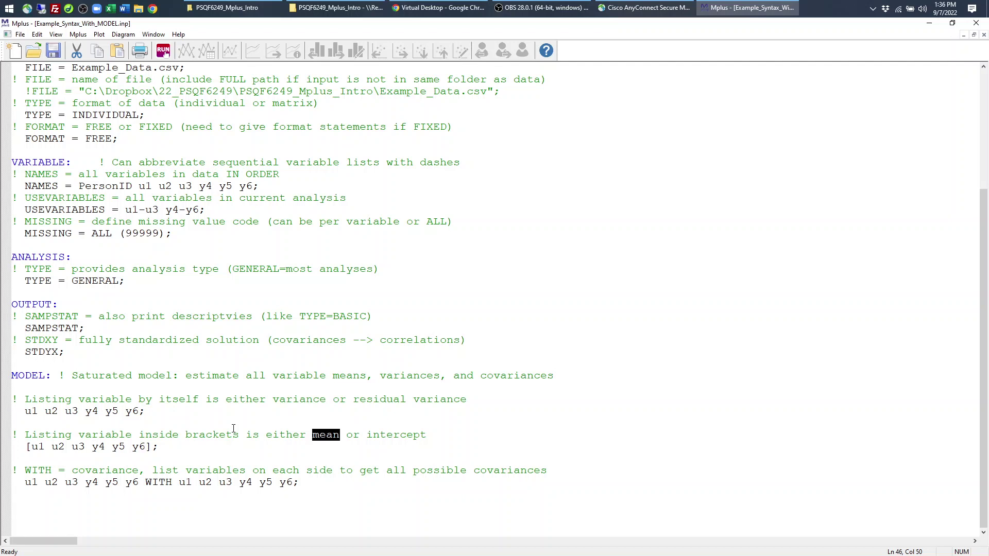
Highlight the keyword WITH and the variable lists around it in the covariance line.
{"action": "double_click", "coordinate": [154, 483]}
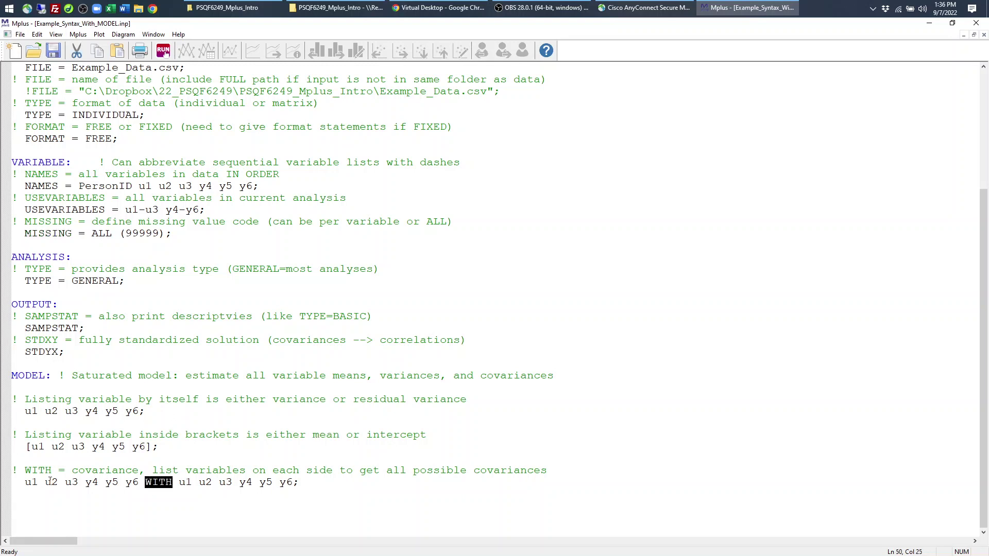
{"action": "left_click_drag", "start_coordinate": [26, 483], "coordinate": [296, 483]}
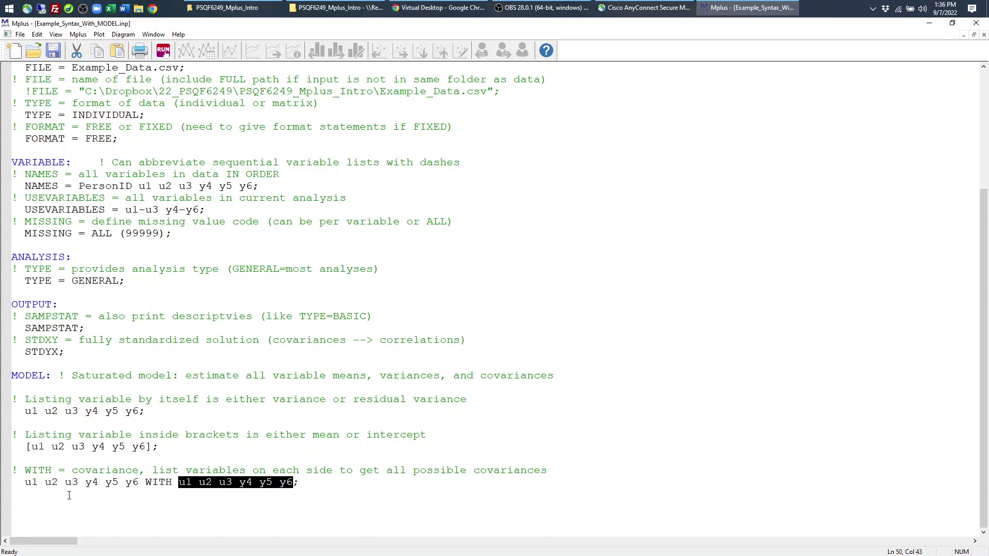
{"action": "left_click", "coordinate": [168, 413]}
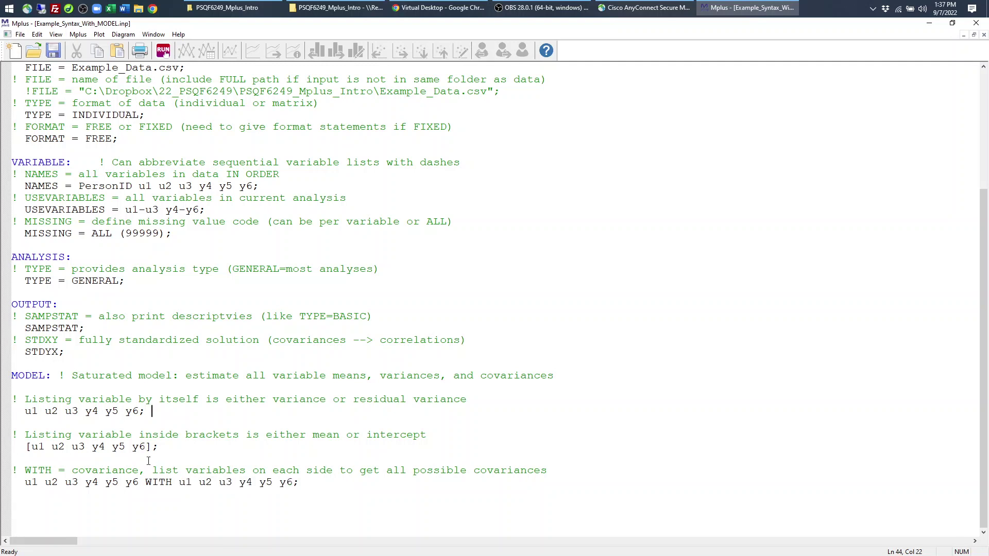
Comment out the variance line in the MODEL section and add "u1-u3;" on a new line beneath it.
{"action": "left_click", "coordinate": [25, 411]}
{"action": "type", "text": "!"}
{"action": "left_click", "coordinate": [165, 412]}
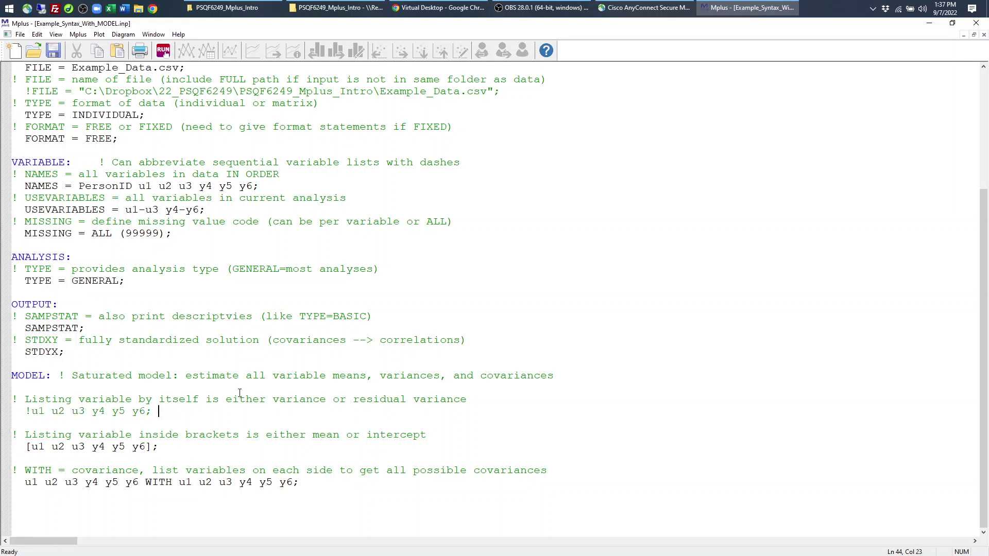
{"action": "key", "text": "Return"}
{"action": "type", "text": "u1"}
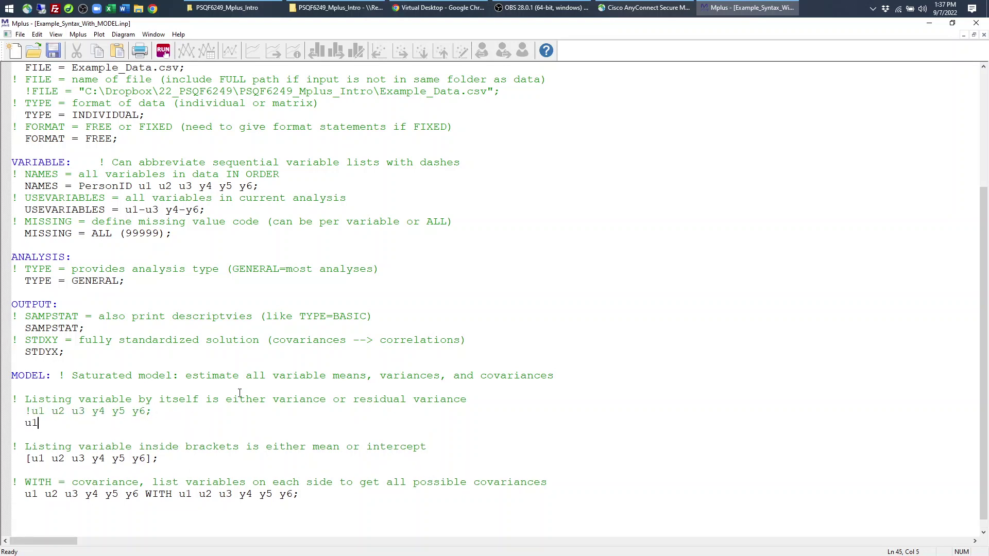
{"action": "type", "text": "-u3"}
{"action": "type", "text": ";"}
Remove the added u1-u3 line and uncomment the original variance line.
{"action": "key", "text": "BackSpace"}
{"action": "key", "text": "BackSpace"}
{"action": "key", "text": "BackSpace"}
{"action": "key", "text": "BackSpace"}
{"action": "key", "text": "BackSpace"}
{"action": "key", "text": "BackSpace"}
{"action": "key", "text": "BackSpace"}
{"action": "key", "text": "BackSpace"}
{"action": "key", "text": "BackSpace"}
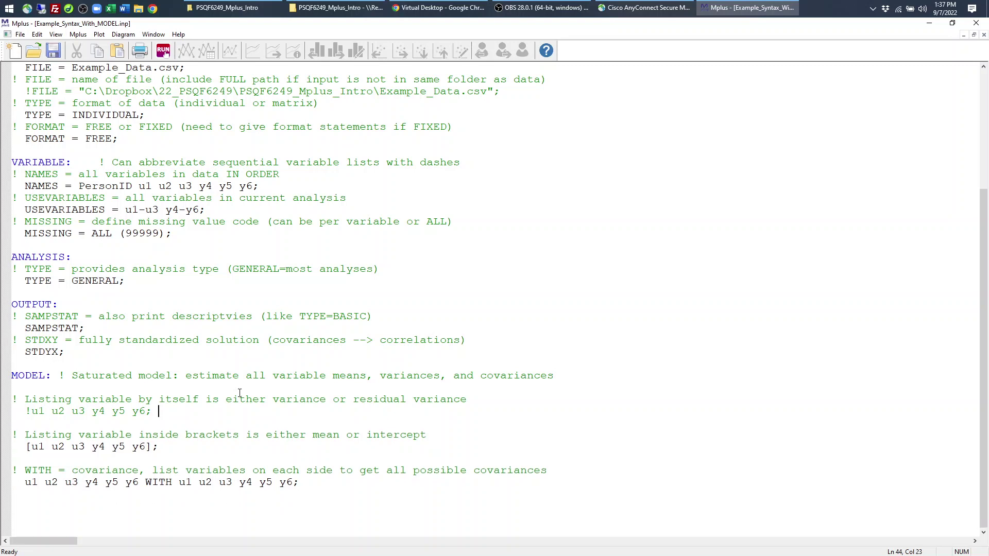
{"action": "left_click", "coordinate": [30, 410]}
{"action": "key", "text": "BackSpace"}
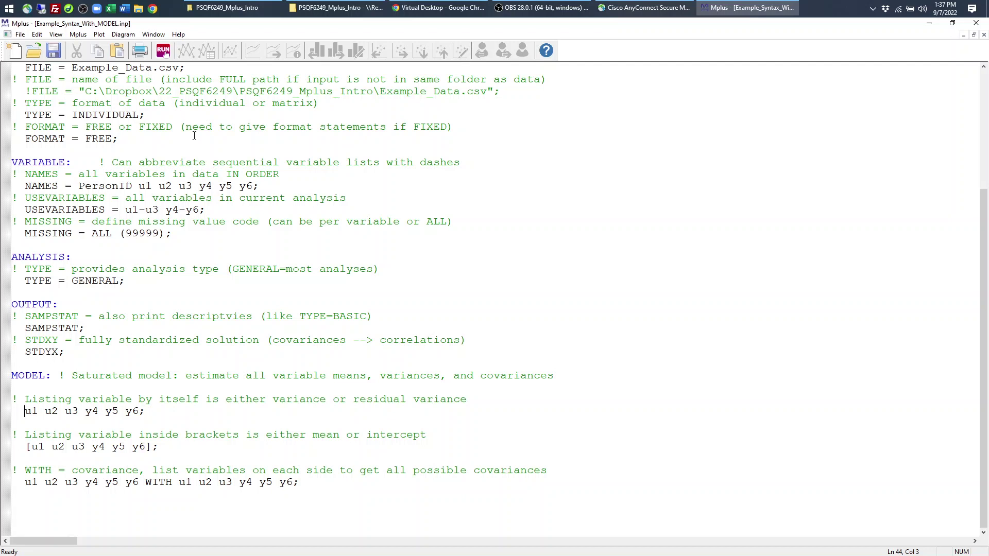
Run the analysis, saving the changes to Example_Syntax_With_MODEL.inp.
{"action": "left_click", "coordinate": [163, 50]}
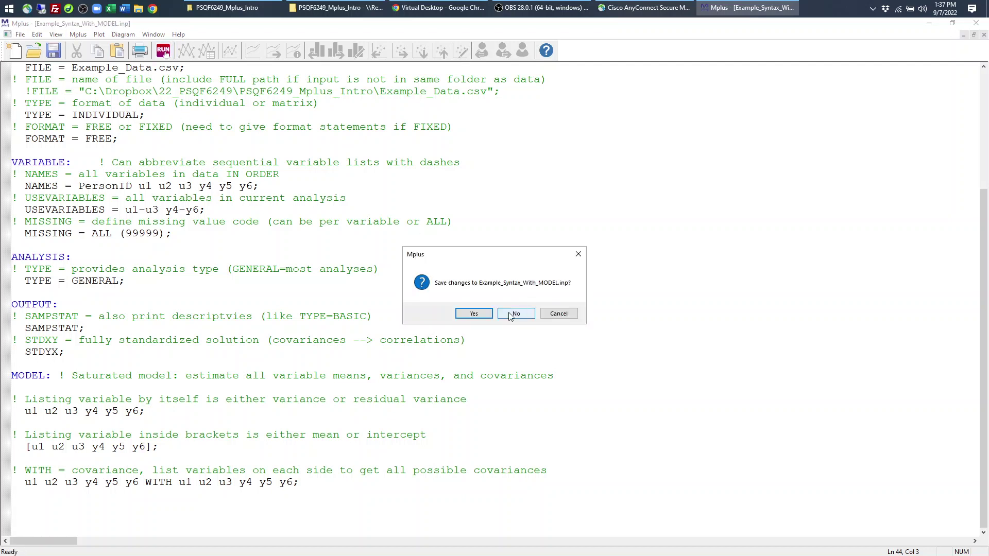
{"action": "left_click", "coordinate": [470, 315]}
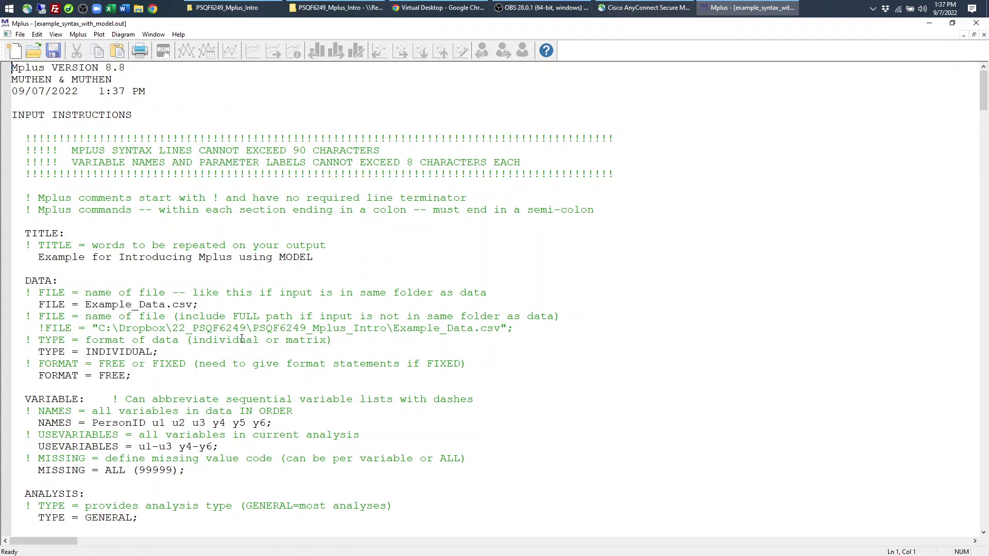
Examine the repeated input instructions, data summary, covariance coverage and sample statistics in the new output.
{"action": "scroll", "coordinate": [205, 308], "scroll_direction": "down", "scroll_amount": 4}
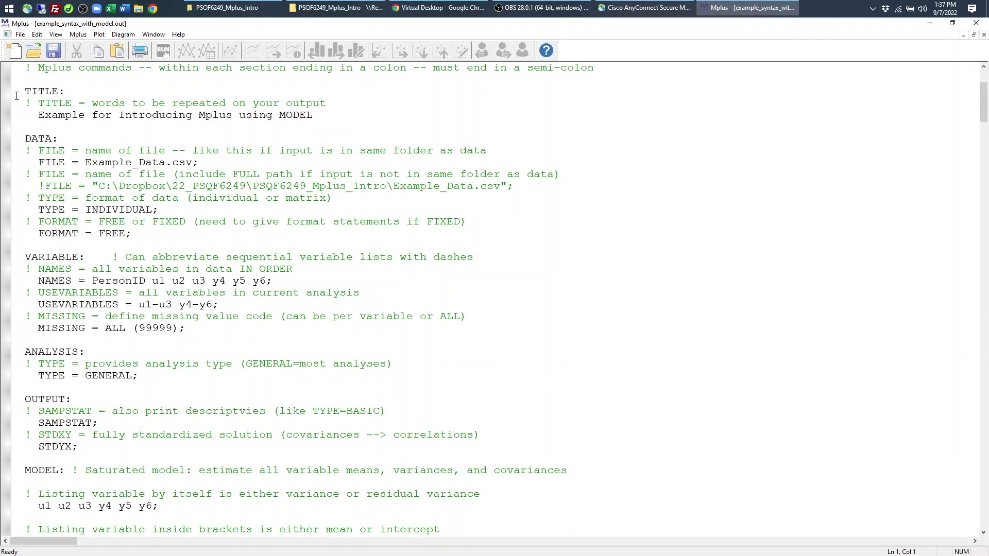
{"action": "left_click_drag", "start_coordinate": [15, 93], "coordinate": [23, 95]}
{"action": "scroll", "coordinate": [170, 226], "scroll_direction": "down", "scroll_amount": 4}
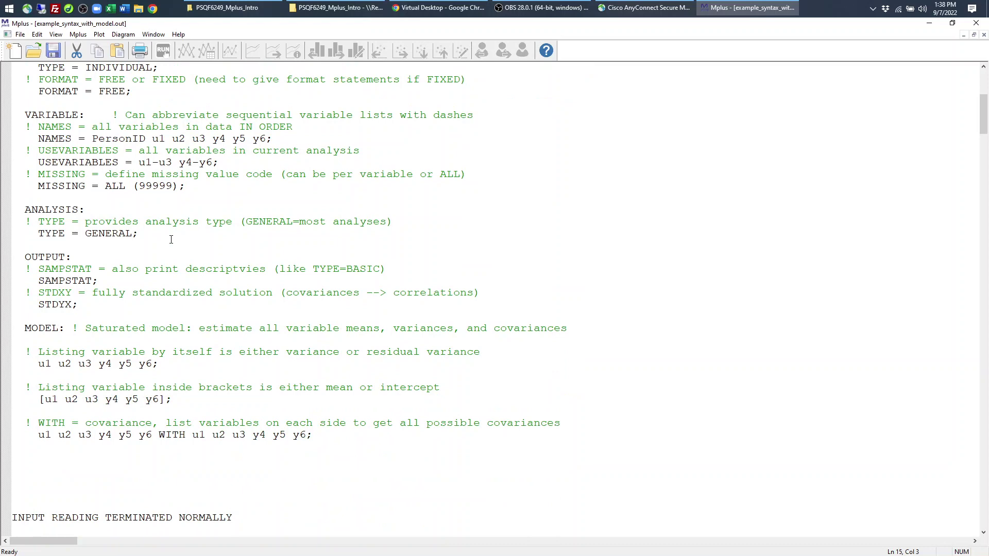
{"action": "scroll", "coordinate": [171, 239], "scroll_direction": "down", "scroll_amount": 12}
{"action": "scroll", "coordinate": [171, 240], "scroll_direction": "down", "scroll_amount": 13}
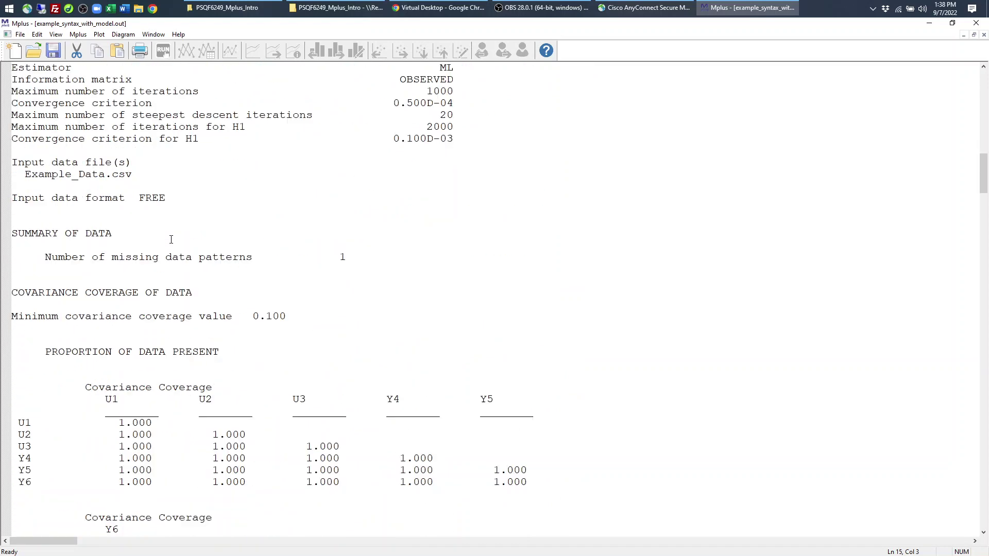
{"action": "scroll", "coordinate": [171, 239], "scroll_direction": "down", "scroll_amount": 10}
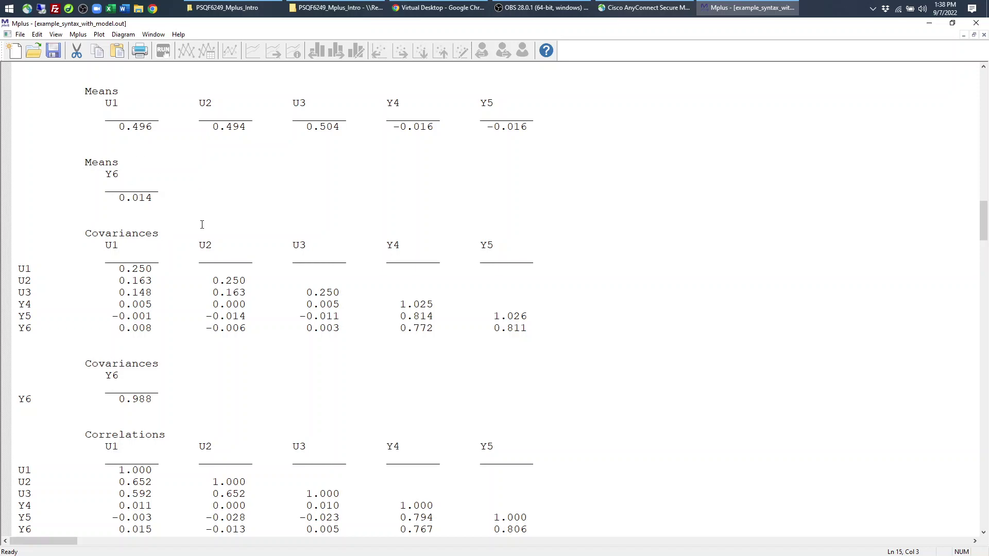
{"action": "scroll", "coordinate": [202, 224], "scroll_direction": "down", "scroll_amount": 16}
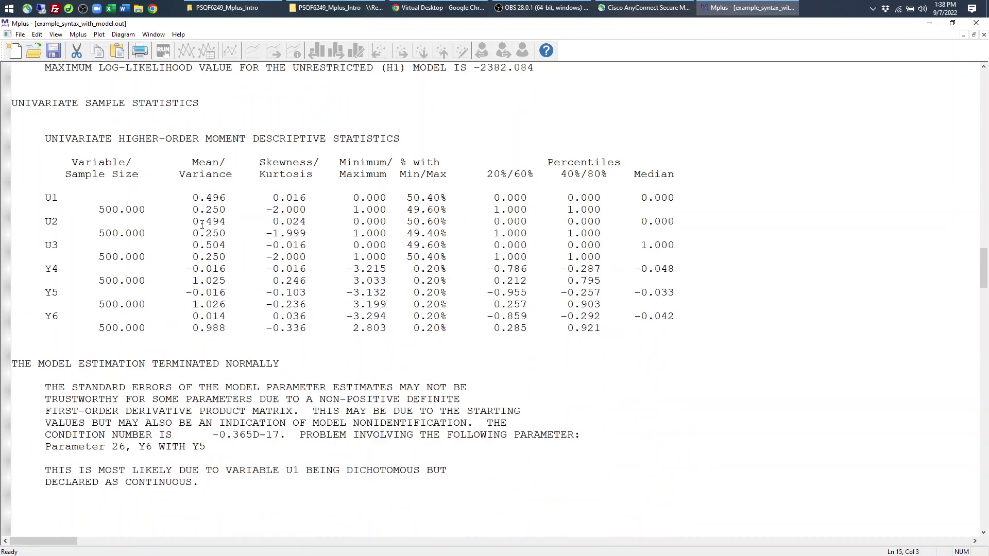
Examine the model estimation warning and highlight the problem parameter's name, Y6 WITH Y5, and its number.
{"action": "scroll", "coordinate": [202, 225], "scroll_direction": "down", "scroll_amount": 2}
{"action": "scroll", "coordinate": [202, 224], "scroll_direction": "down", "scroll_amount": 6}
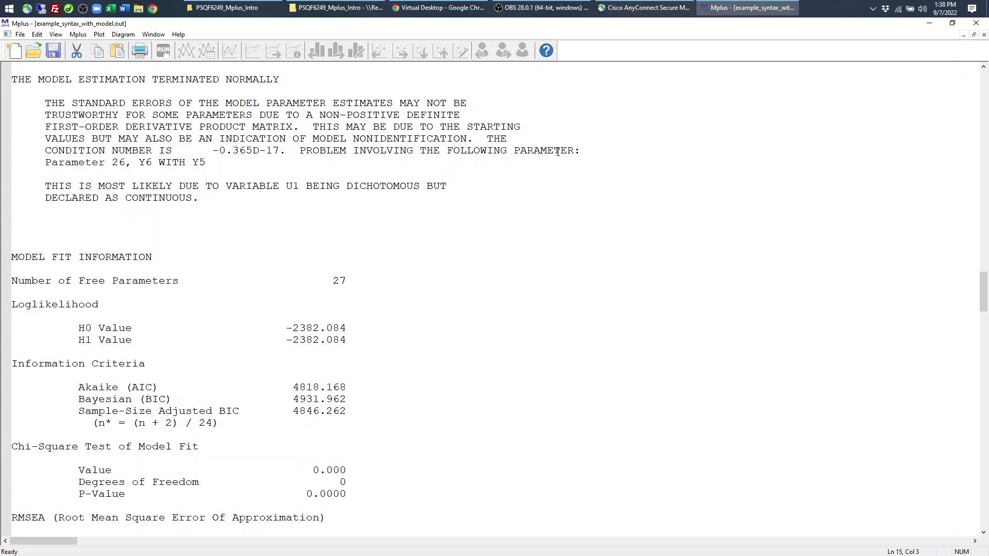
{"action": "left_click_drag", "start_coordinate": [111, 163], "coordinate": [220, 159]}
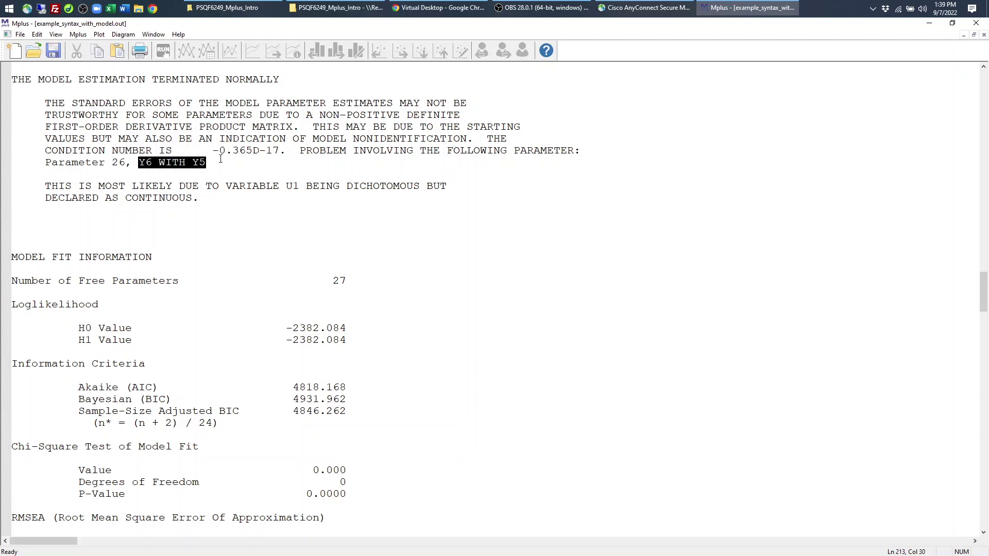
{"action": "left_click_drag", "start_coordinate": [111, 164], "coordinate": [133, 175]}
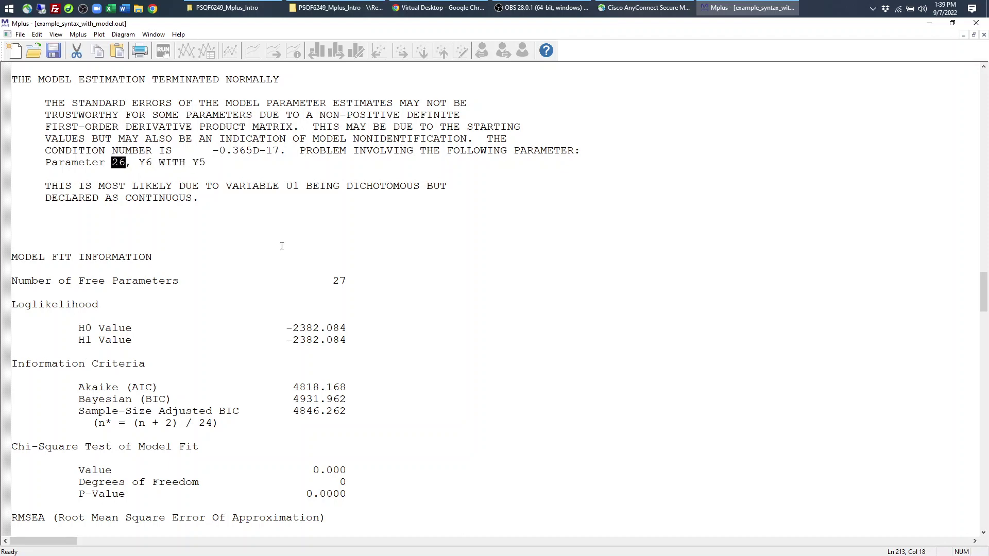
Find the TECHNICAL 1 OUTPUT section, highlight its heading and examine the parameter specification.
{"action": "scroll", "coordinate": [282, 246], "scroll_direction": "down", "scroll_amount": 20}
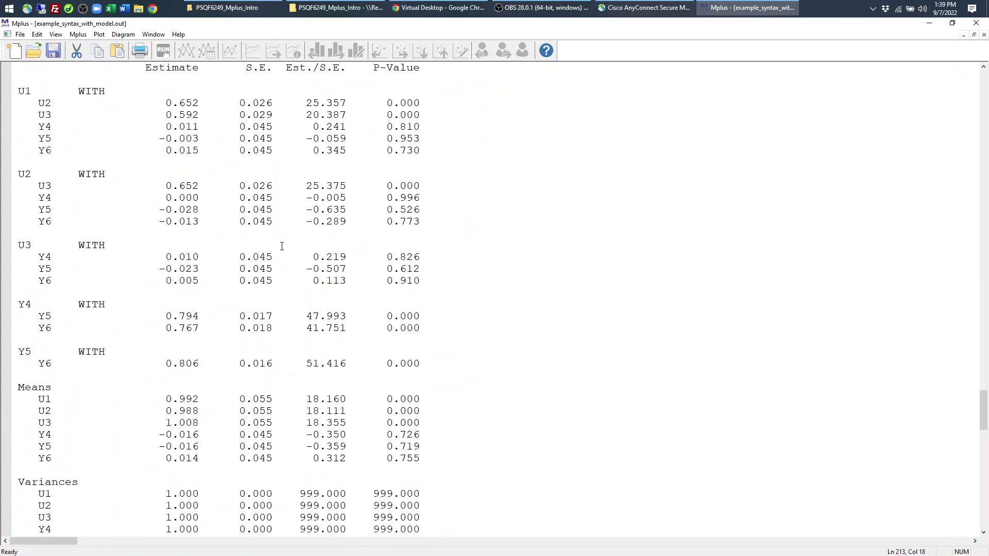
{"action": "scroll", "coordinate": [282, 246], "scroll_direction": "up", "scroll_amount": 8}
{"action": "scroll", "coordinate": [282, 246], "scroll_direction": "down", "scroll_amount": 20}
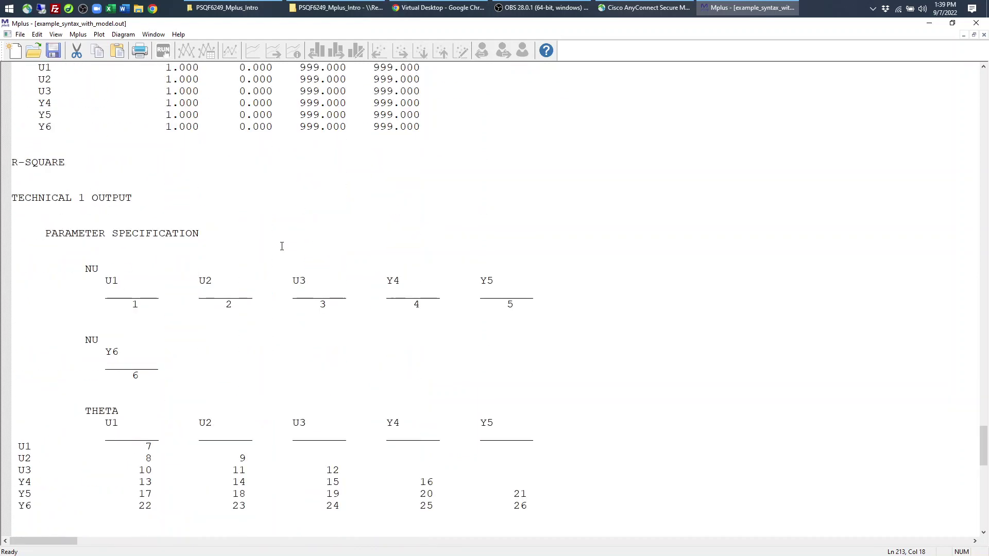
{"action": "left_click_drag", "start_coordinate": [28, 207], "coordinate": [160, 205]}
{"action": "scroll", "coordinate": [160, 205], "scroll_direction": "down", "scroll_amount": 2}
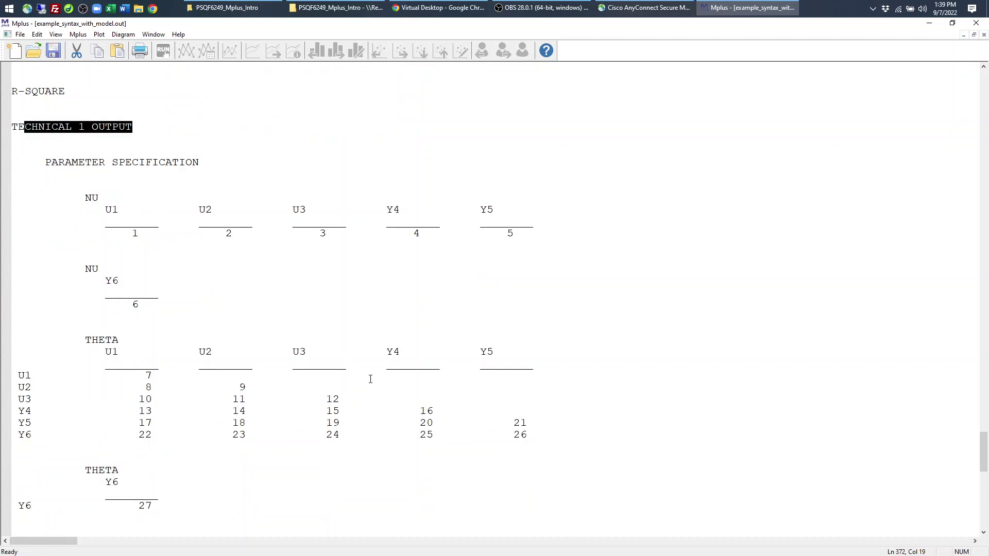
Highlight the parameter number in the warning and the matching entry in the THETA matrix of the parameter specification.
{"action": "scroll", "coordinate": [290, 251], "scroll_direction": "up", "scroll_amount": 20}
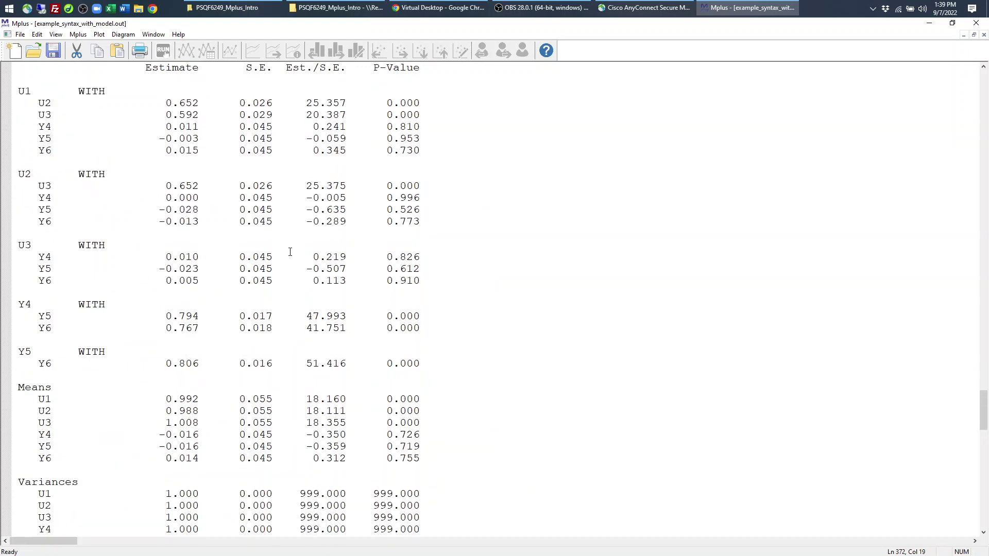
{"action": "scroll", "coordinate": [290, 252], "scroll_direction": "up", "scroll_amount": 12}
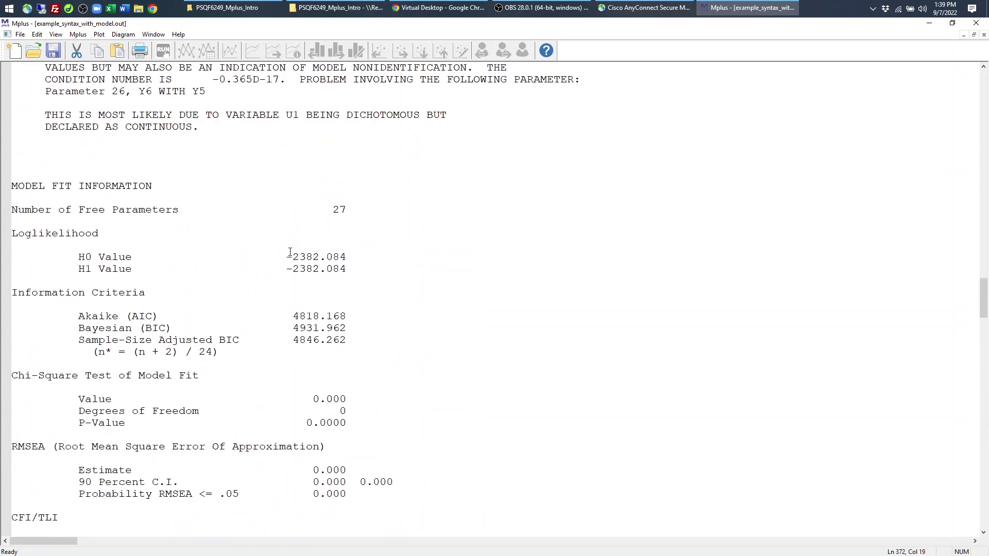
{"action": "mouse_move", "coordinate": [112, 93]}
{"action": "left_mouse_down"}
{"action": "mouse_move", "coordinate": [212, 95]}
{"action": "mouse_move", "coordinate": [118, 94]}
{"action": "left_mouse_up"}
{"action": "scroll", "coordinate": [225, 237], "scroll_direction": "down", "scroll_amount": 4}
{"action": "scroll", "coordinate": [225, 237], "scroll_direction": "down", "scroll_amount": 20}
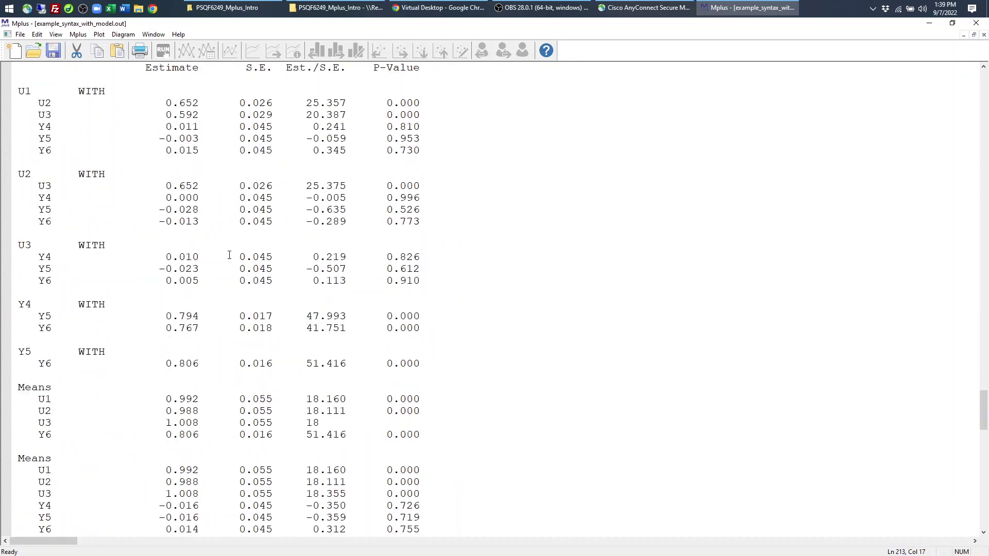
{"action": "scroll", "coordinate": [229, 255], "scroll_direction": "down", "scroll_amount": 2}
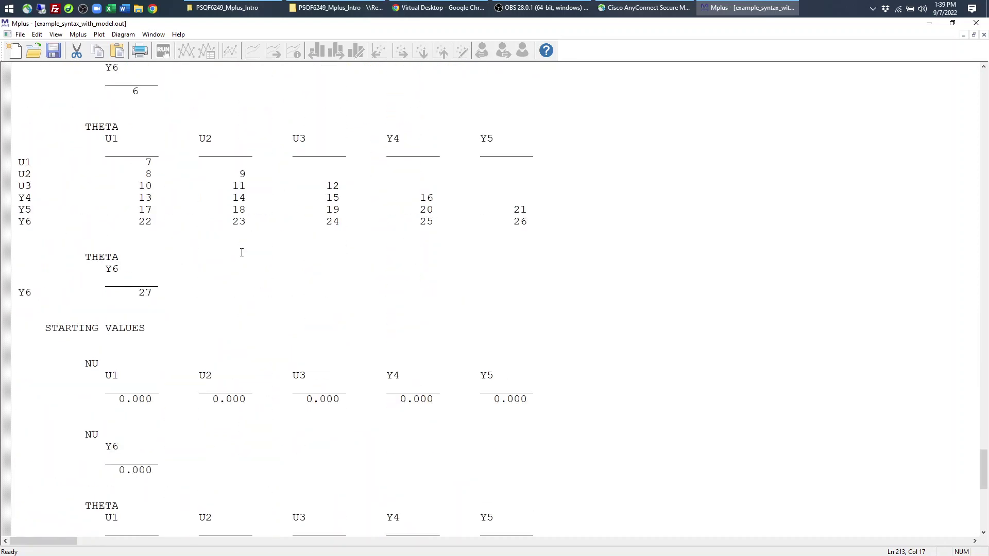
{"action": "left_click_drag", "start_coordinate": [506, 222], "coordinate": [529, 221]}
Go back from the parameter specification to the start of the unstandardized MODEL RESULTS section.
{"action": "scroll", "coordinate": [197, 286], "scroll_direction": "up", "scroll_amount": 20}
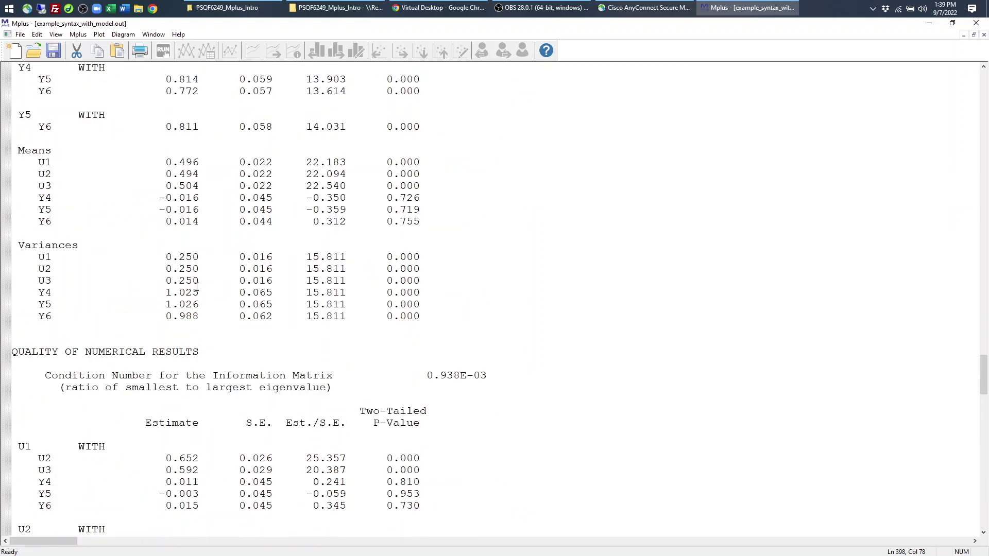
{"action": "scroll", "coordinate": [197, 287], "scroll_direction": "up", "scroll_amount": 8}
{"action": "scroll", "coordinate": [197, 286], "scroll_direction": "up", "scroll_amount": 2}
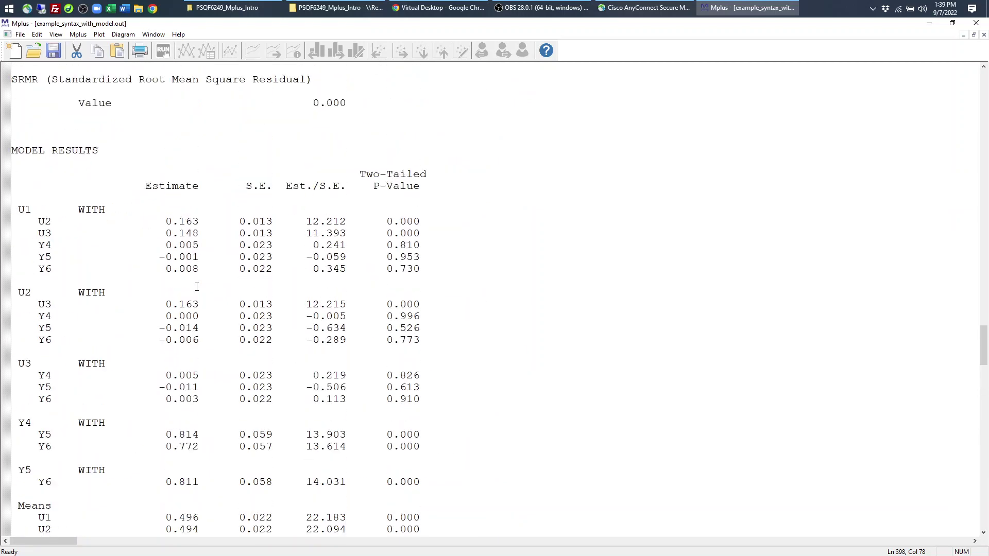
{"action": "left_click", "coordinate": [18, 150]}
Examine the MODEL FIT INFORMATION section and highlight the number of free parameters and the word Free.
{"action": "scroll", "coordinate": [111, 150], "scroll_direction": "up", "scroll_amount": 6}
{"action": "scroll", "coordinate": [114, 152], "scroll_direction": "up", "scroll_amount": 5}
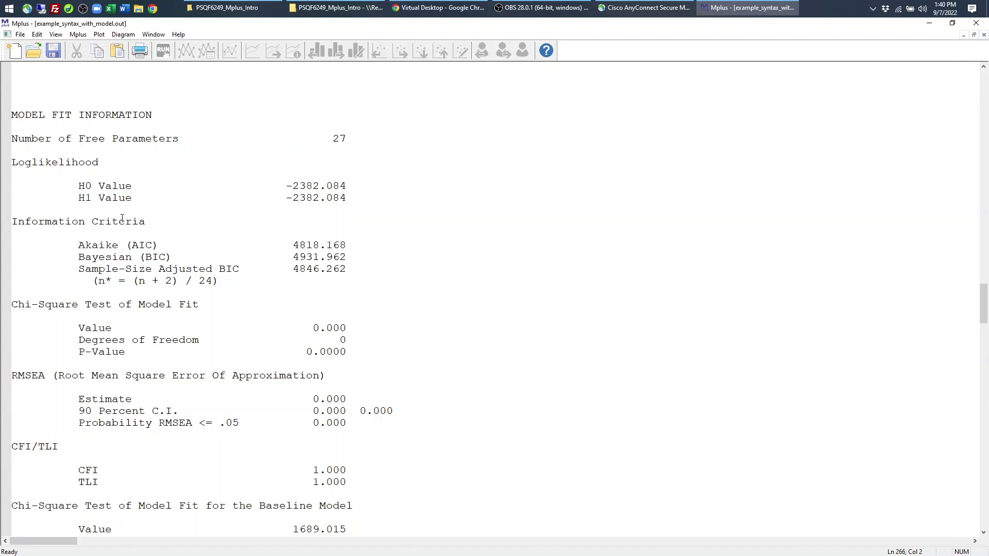
{"action": "scroll", "coordinate": [135, 139], "scroll_direction": "down", "scroll_amount": 6}
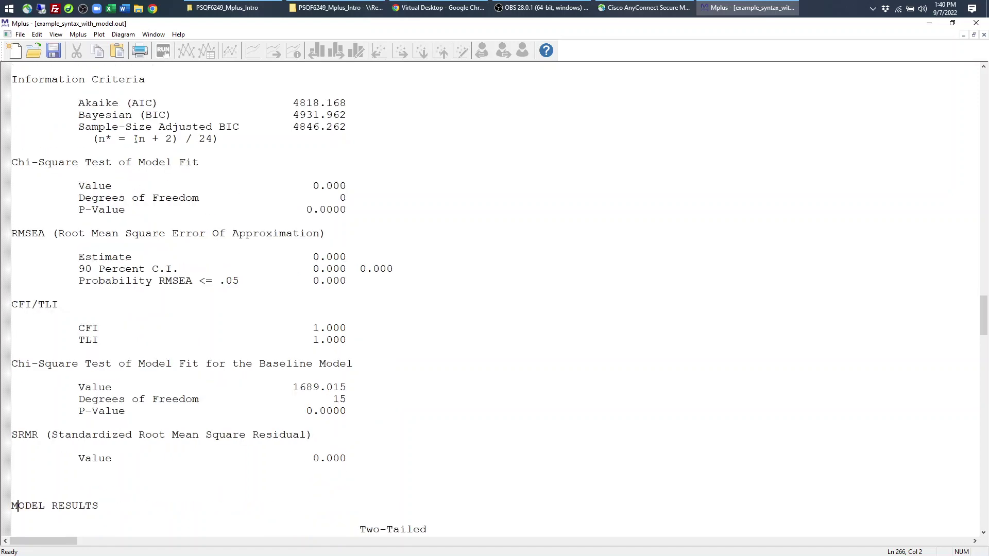
{"action": "scroll", "coordinate": [292, 106], "scroll_direction": "up", "scroll_amount": 6}
{"action": "left_click_drag", "start_coordinate": [326, 138], "coordinate": [349, 141]}
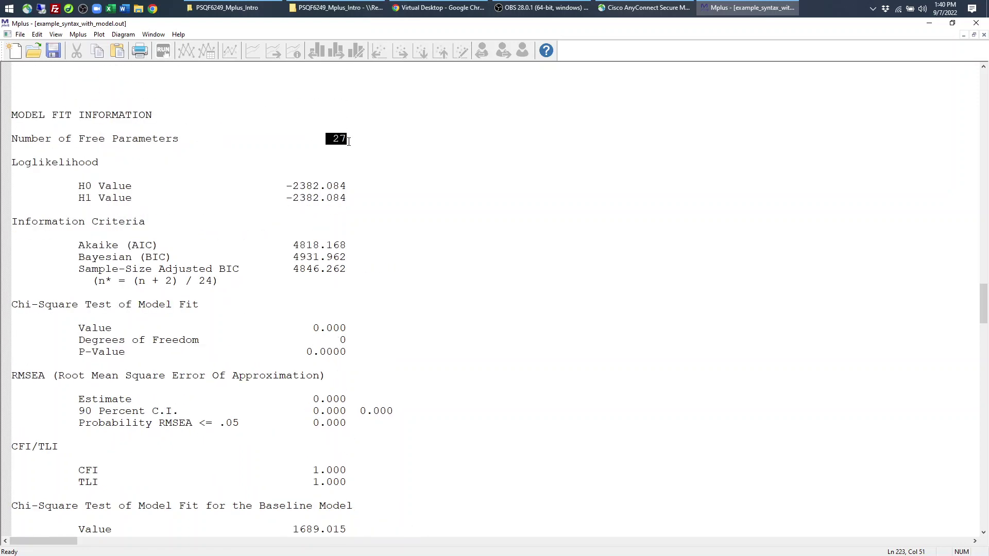
{"action": "double_click", "coordinate": [95, 140]}
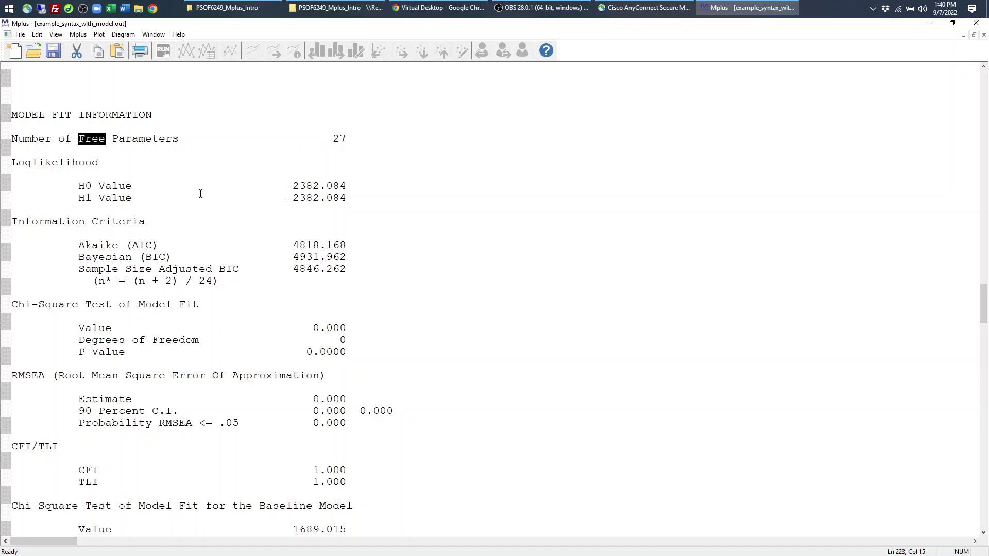
Highlight the WITH rows for U1 through Y4 in the unstandardized MODEL RESULTS and locate the Estimate column.
{"action": "scroll", "coordinate": [192, 208], "scroll_direction": "down", "scroll_amount": 14}
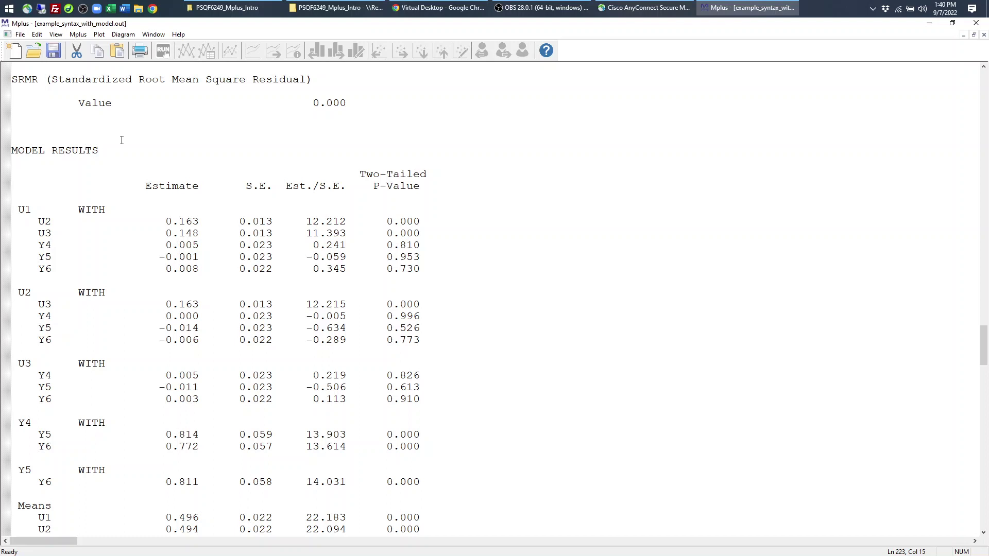
{"action": "scroll", "coordinate": [118, 164], "scroll_direction": "down", "scroll_amount": 2}
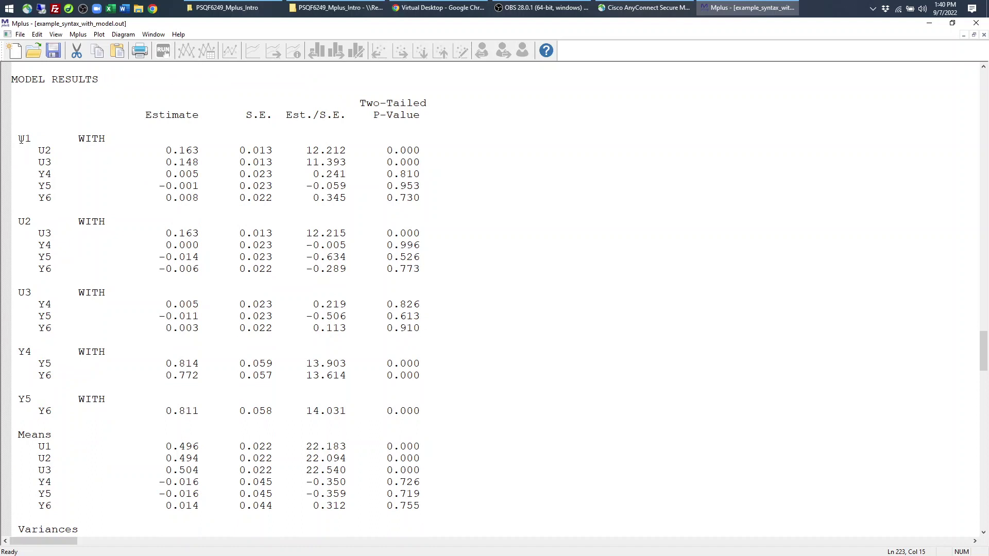
{"action": "left_click_drag", "start_coordinate": [21, 139], "coordinate": [452, 381]}
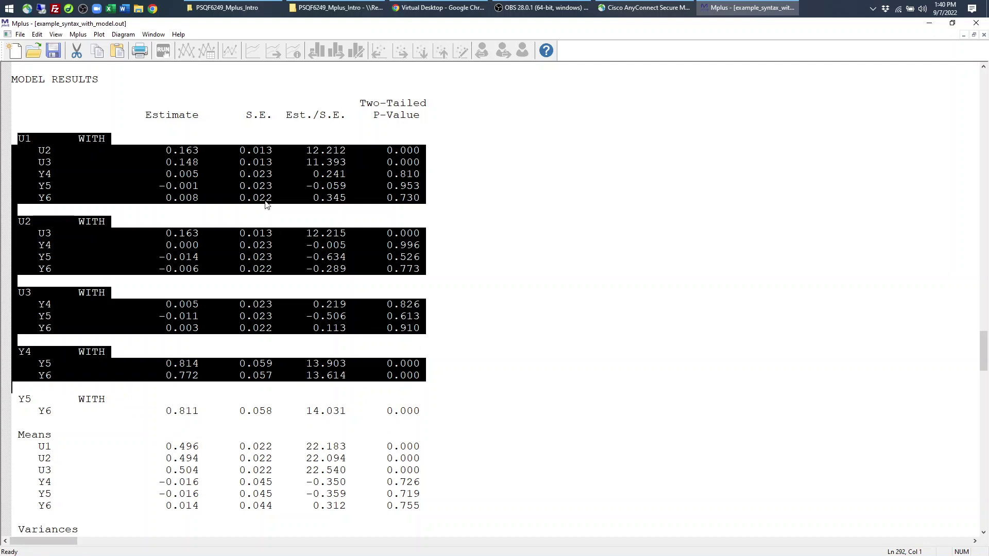
{"action": "left_click", "coordinate": [187, 118]}
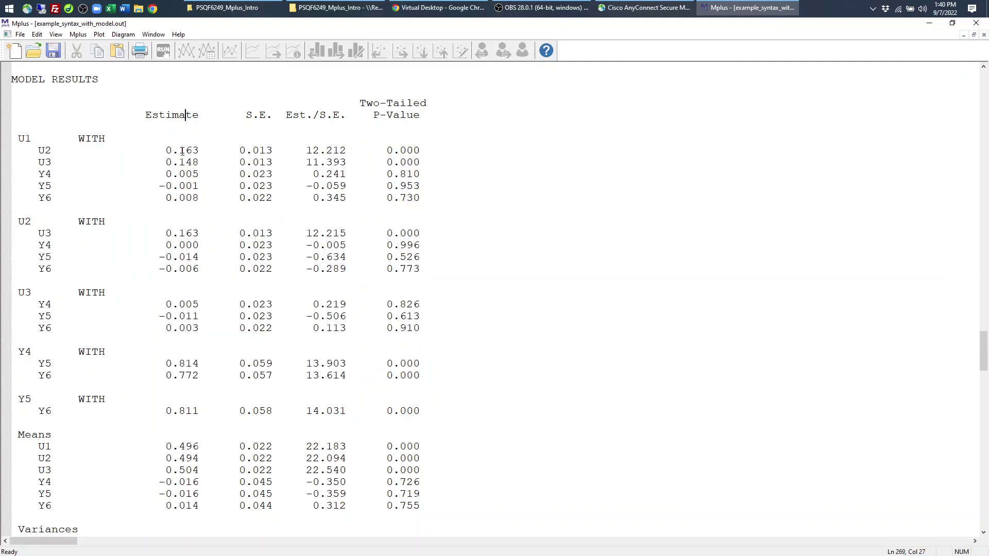
Highlight the Est./S.E. heading, the p-value for U1 WITH U2, and all unstandardized covariance rows.
{"action": "left_click", "coordinate": [267, 150]}
{"action": "left_click_drag", "start_coordinate": [286, 115], "coordinate": [346, 115]}
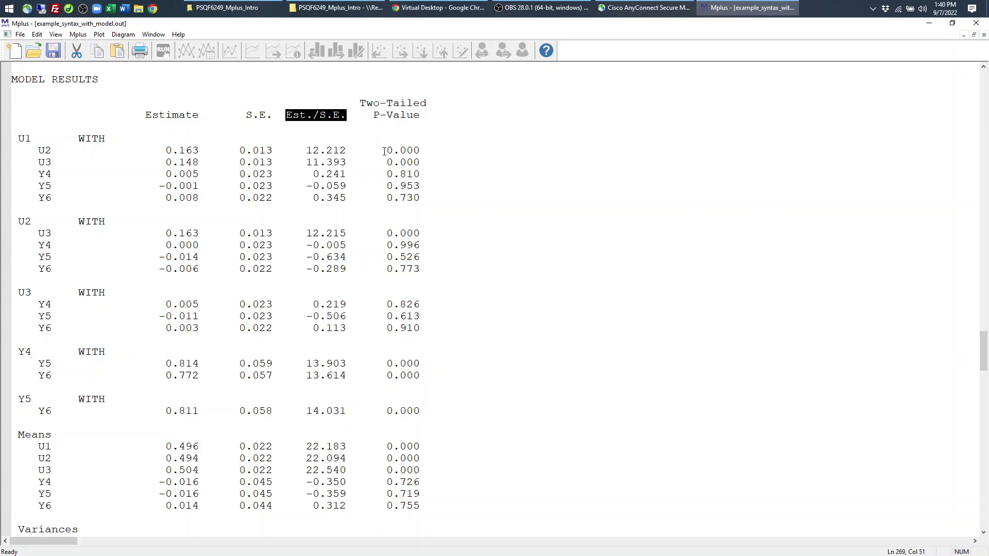
{"action": "left_click_drag", "start_coordinate": [385, 151], "coordinate": [420, 150]}
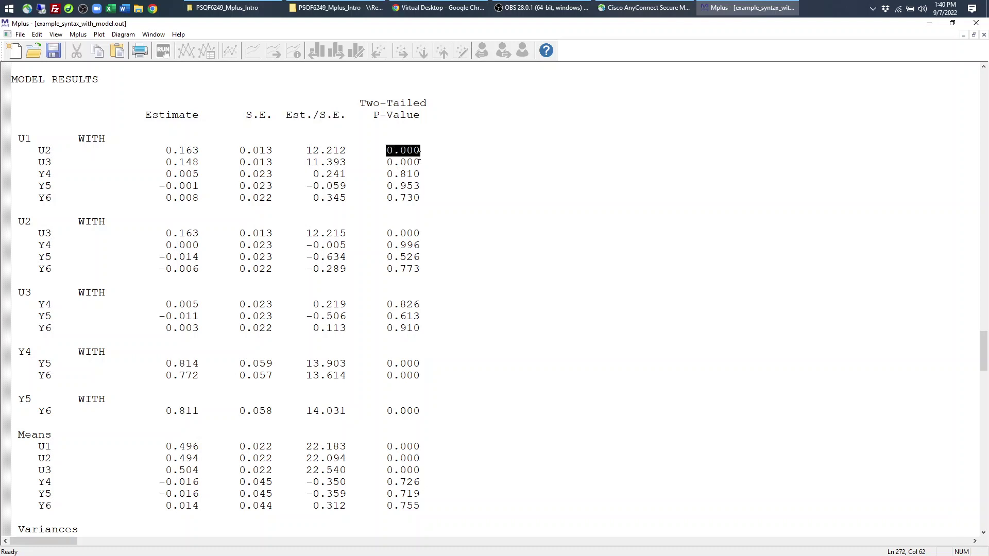
{"action": "left_click", "coordinate": [338, 151]}
{"action": "left_click_drag", "start_coordinate": [24, 140], "coordinate": [424, 400]}
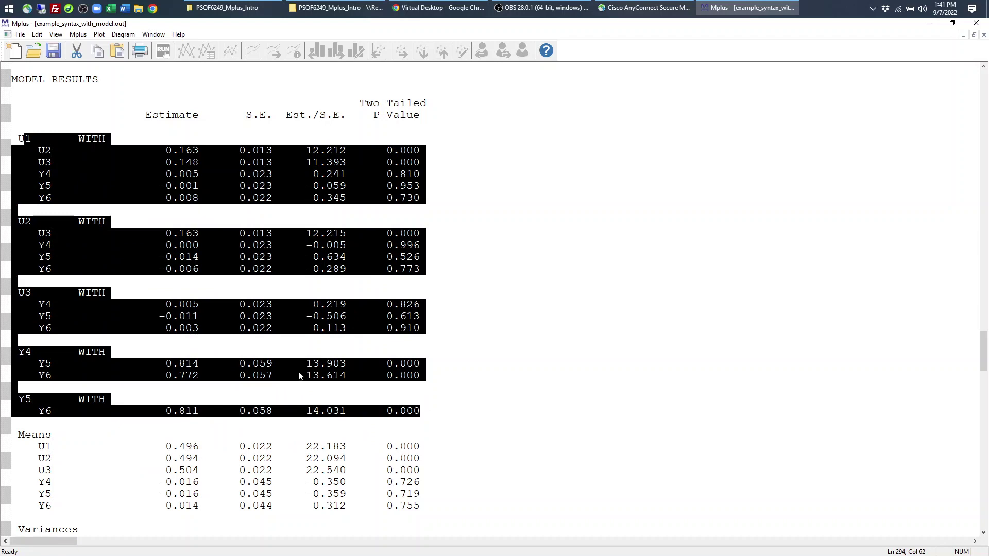
Examine the unstandardized means and variances, and highlight the WITH rows under STDYX Standardization.
{"action": "scroll", "coordinate": [302, 375], "scroll_direction": "down", "scroll_amount": 6}
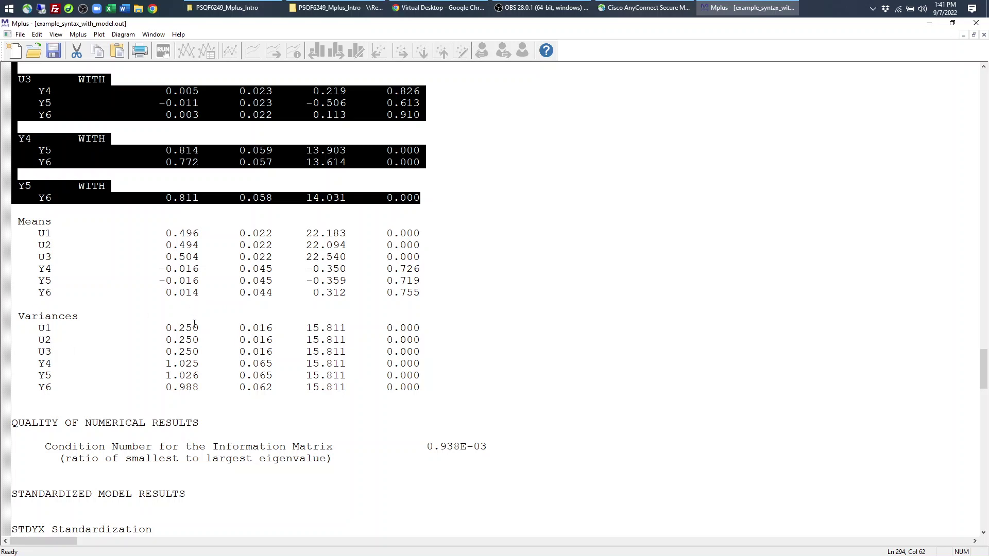
{"action": "scroll", "coordinate": [195, 323], "scroll_direction": "down", "scroll_amount": 2}
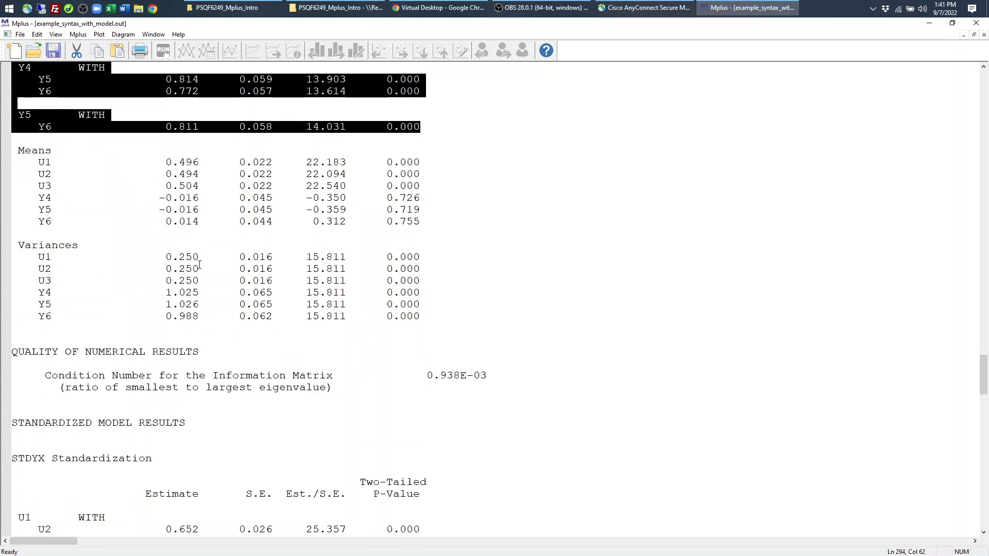
{"action": "scroll", "coordinate": [200, 265], "scroll_direction": "down", "scroll_amount": 10}
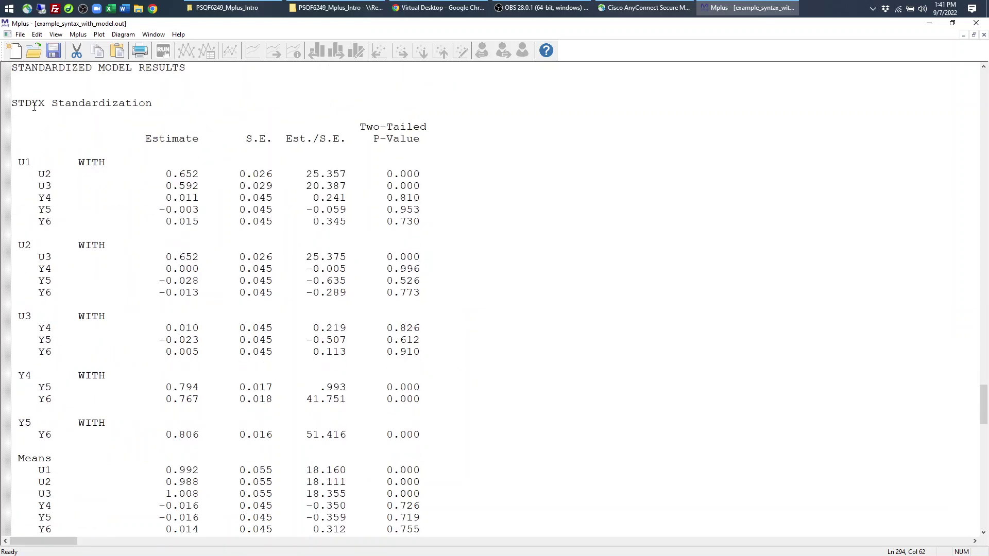
{"action": "double_click", "coordinate": [29, 103]}
{"action": "left_click_drag", "start_coordinate": [16, 161], "coordinate": [440, 432]}
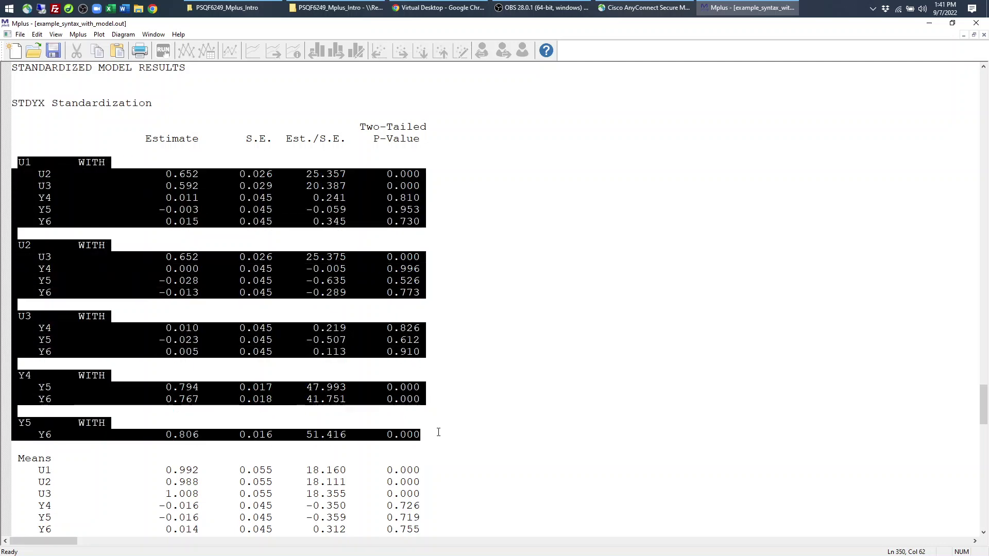
Highlight the variances of U1 through Y6 in the STDYX results and scan the remaining output to its end.
{"action": "scroll", "coordinate": [327, 330], "scroll_direction": "down", "scroll_amount": 8}
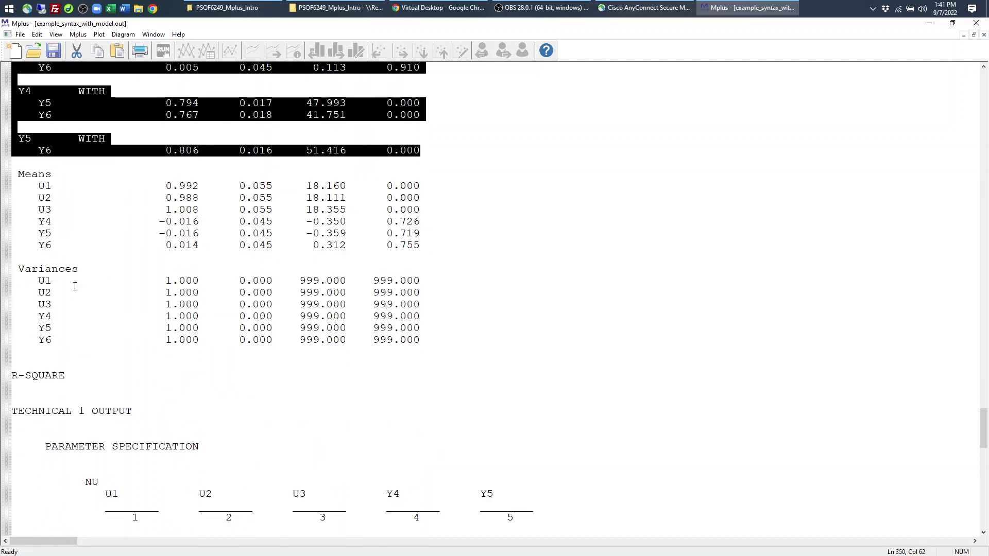
{"action": "left_click_drag", "start_coordinate": [37, 280], "coordinate": [408, 341]}
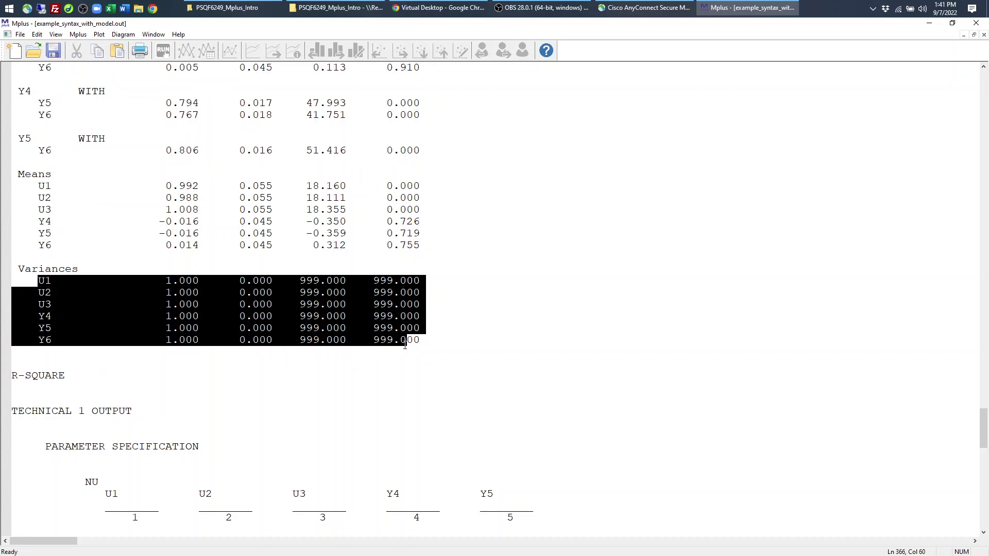
{"action": "scroll", "coordinate": [199, 340], "scroll_direction": "down", "scroll_amount": 20}
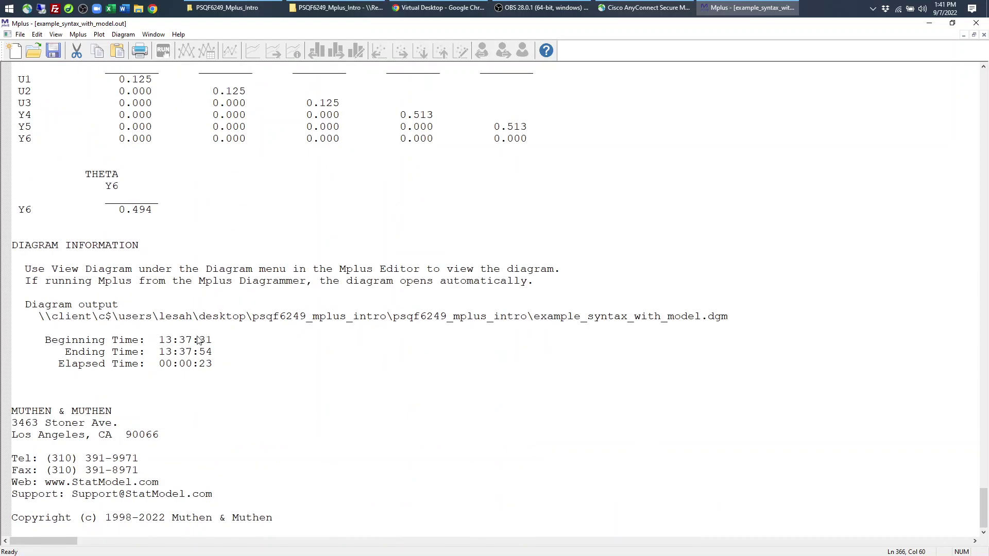
Return to the start of the output and check its save folder, file name and file type without saving a copy.
{"action": "scroll", "coordinate": [198, 340], "scroll_direction": "up", "scroll_amount": 20}
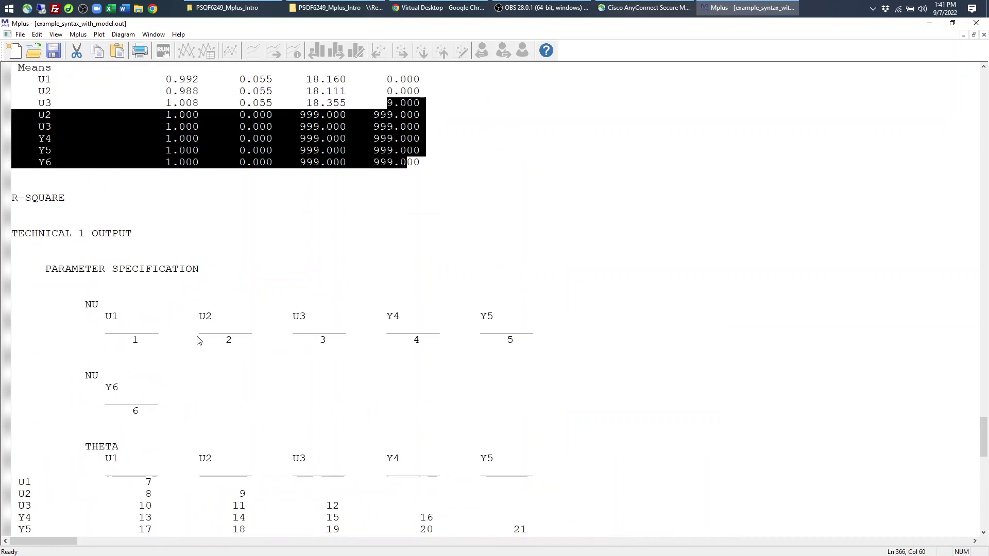
{"action": "scroll", "coordinate": [198, 332], "scroll_direction": "up", "scroll_amount": 20}
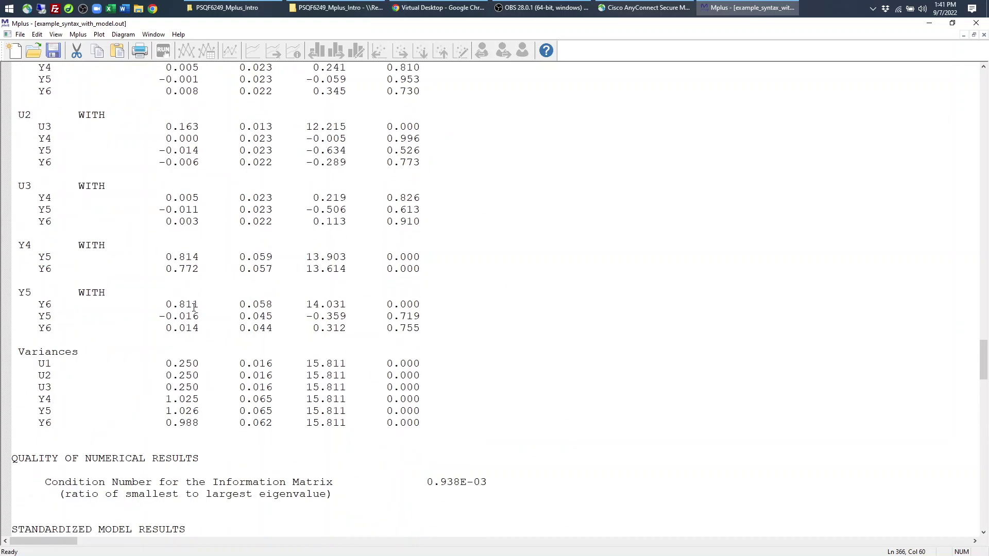
{"action": "scroll", "coordinate": [193, 307], "scroll_direction": "up", "scroll_amount": 6}
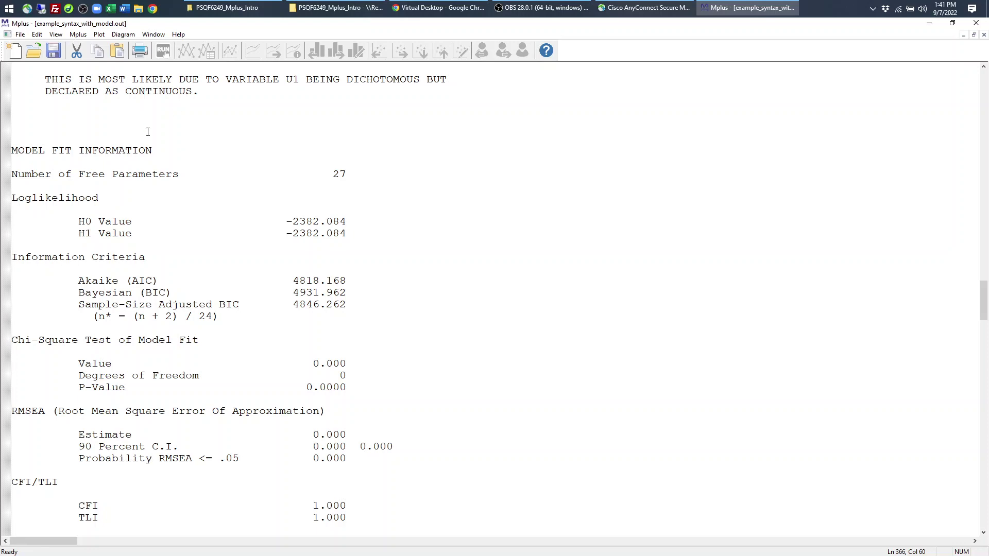
{"action": "scroll", "coordinate": [147, 132], "scroll_direction": "up", "scroll_amount": 20}
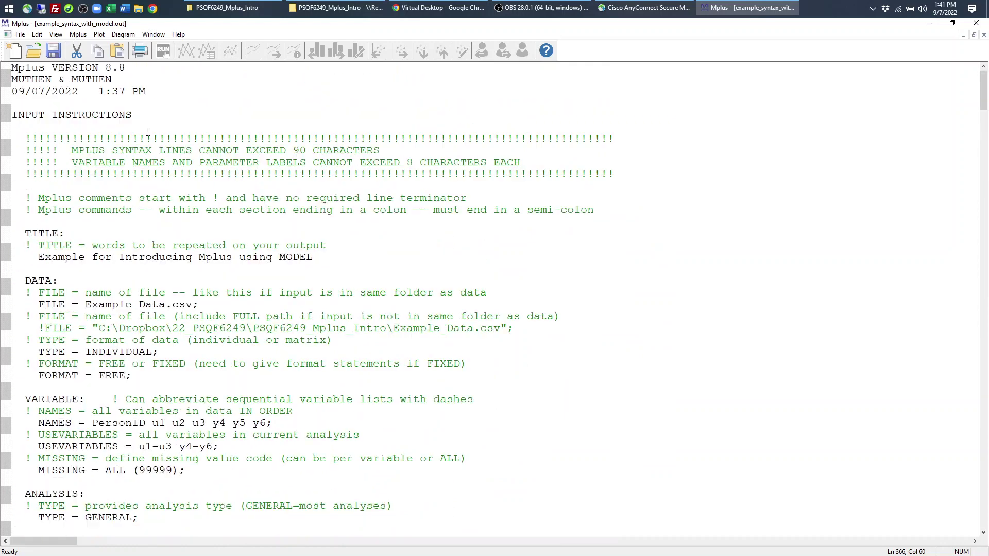
{"action": "left_click", "coordinate": [20, 35]}
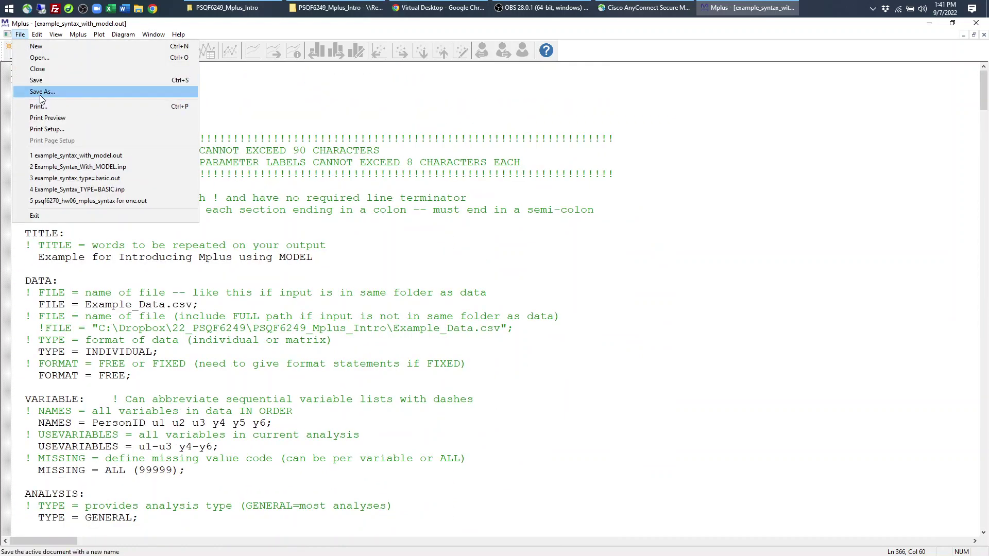
{"action": "left_click", "coordinate": [397, 150]}
{"action": "left_click", "coordinate": [53, 51]}
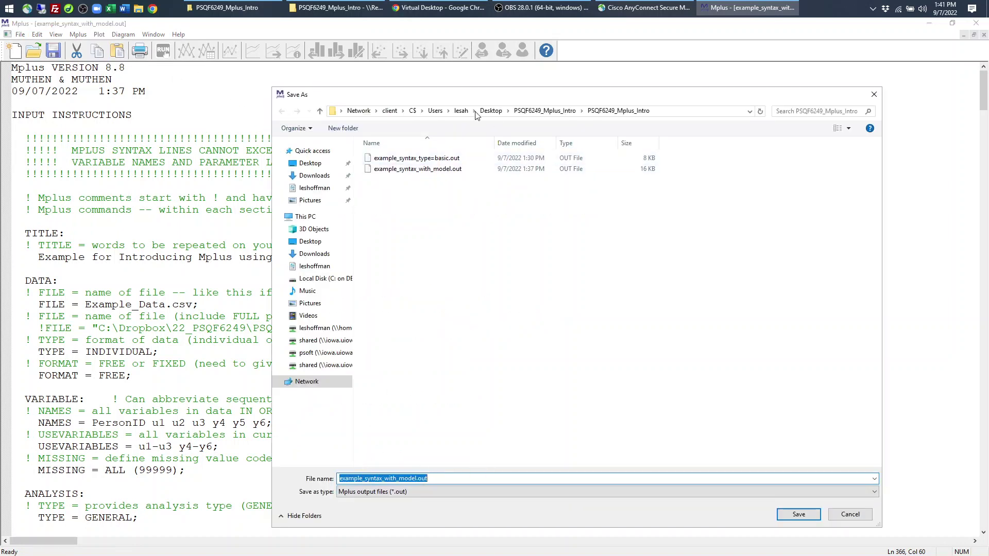
{"action": "left_click", "coordinate": [850, 515]}
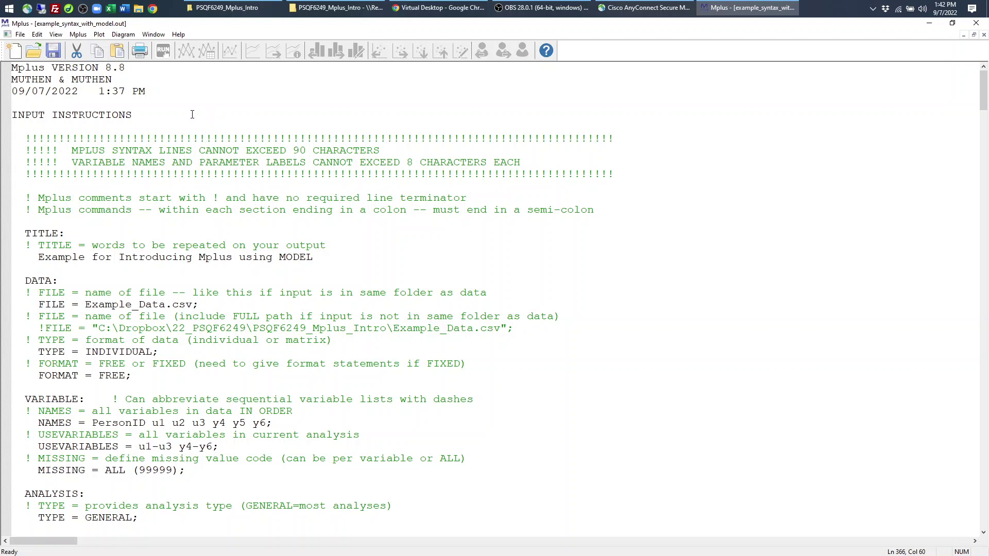
Review the available plot, diagram and analysis-run options for the output without changing any setting.
{"action": "left_click", "coordinate": [99, 35]}
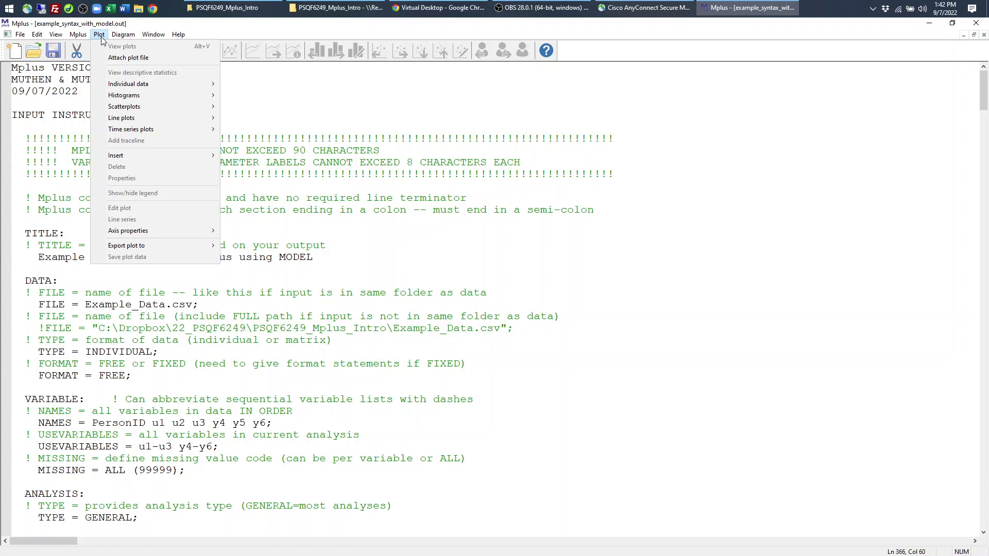
{"action": "mouse_move", "coordinate": [131, 89]}
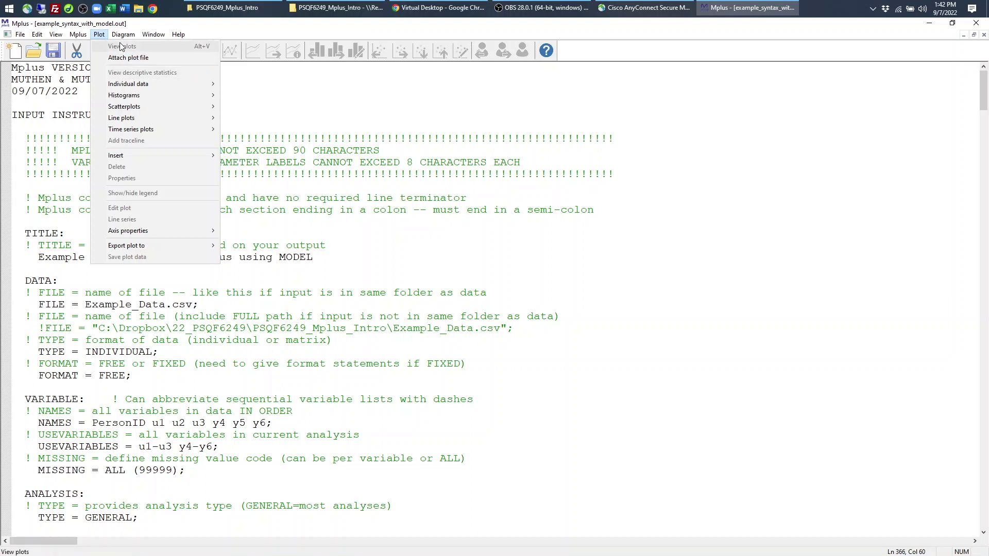
{"action": "mouse_move", "coordinate": [125, 39]}
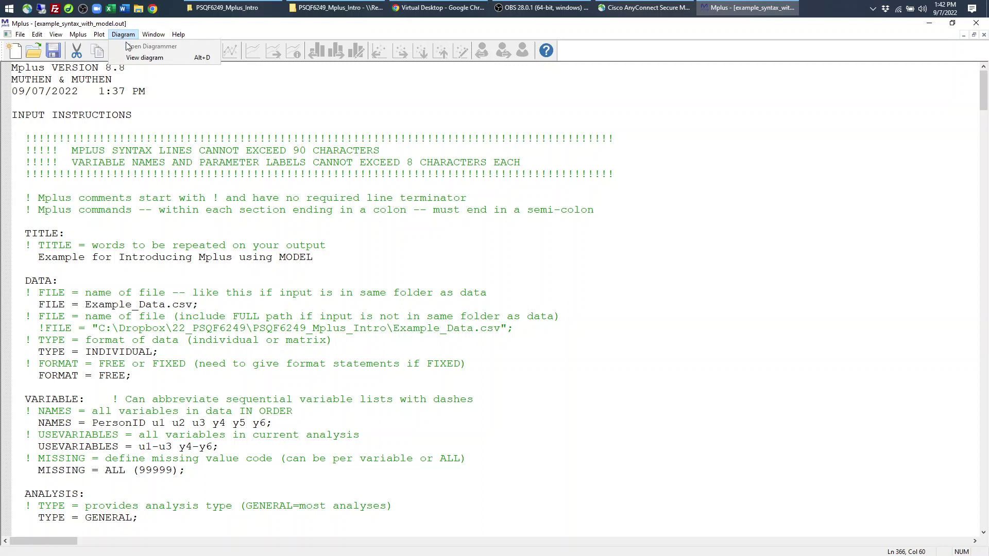
{"action": "mouse_move", "coordinate": [58, 38]}
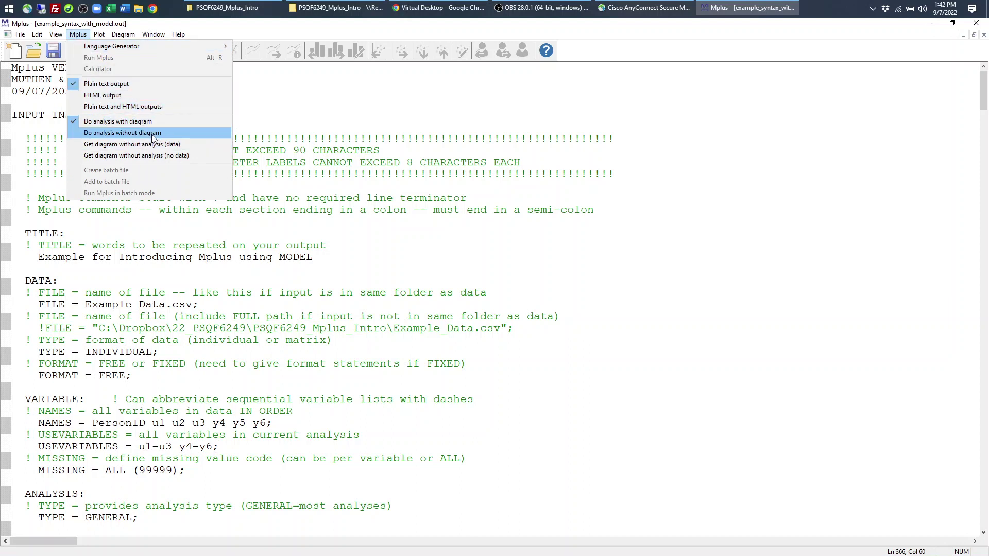
{"action": "left_click", "coordinate": [237, 169]}
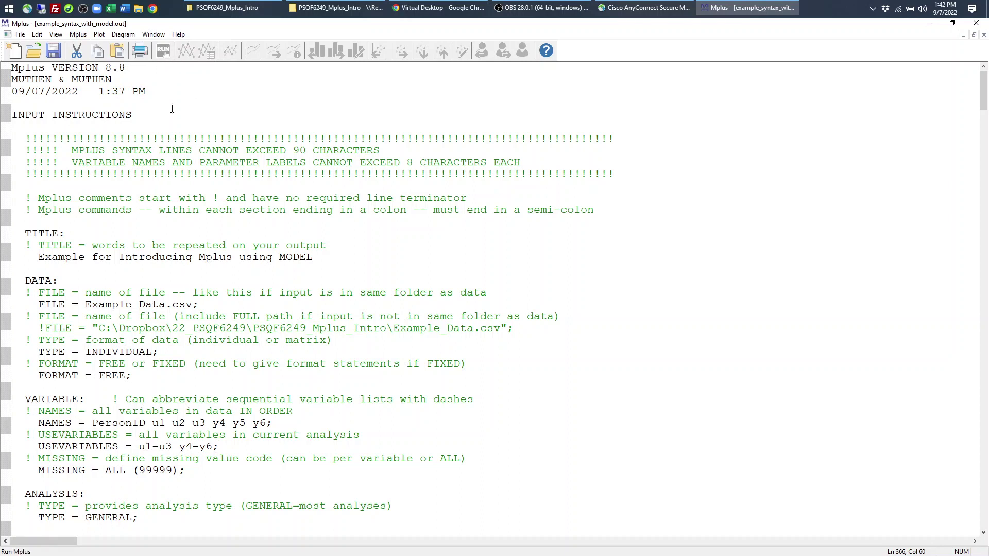
View the list of currently open syntax and output files, keeping example_syntax_with_model.out as the active one.
{"action": "left_click", "coordinate": [153, 35]}
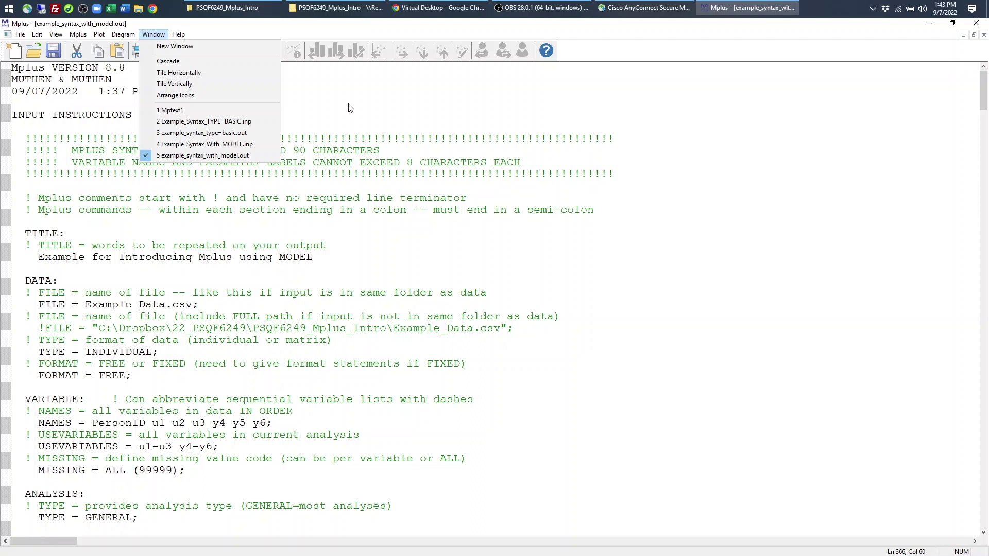
{"action": "left_click", "coordinate": [538, 115]}
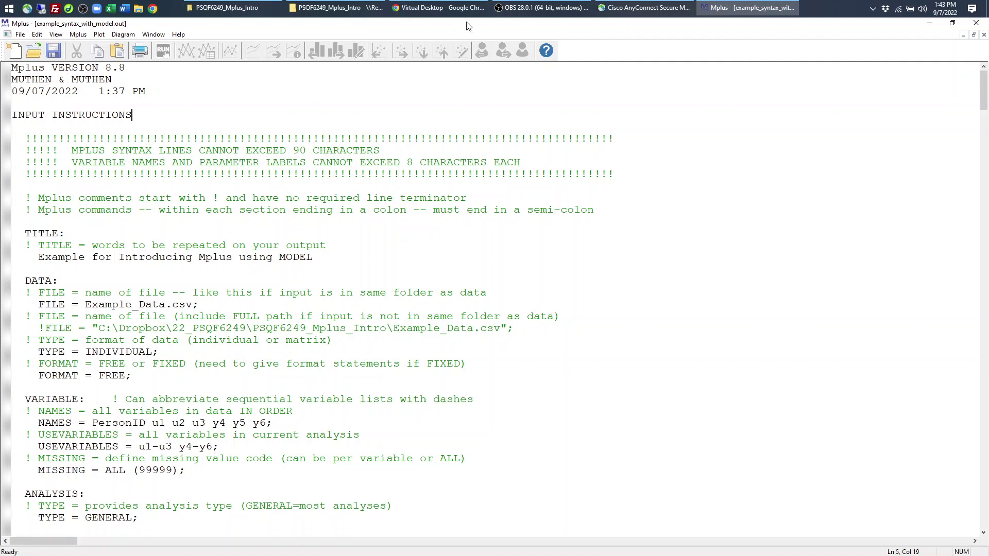
{"action": "left_click", "coordinate": [536, 8]}
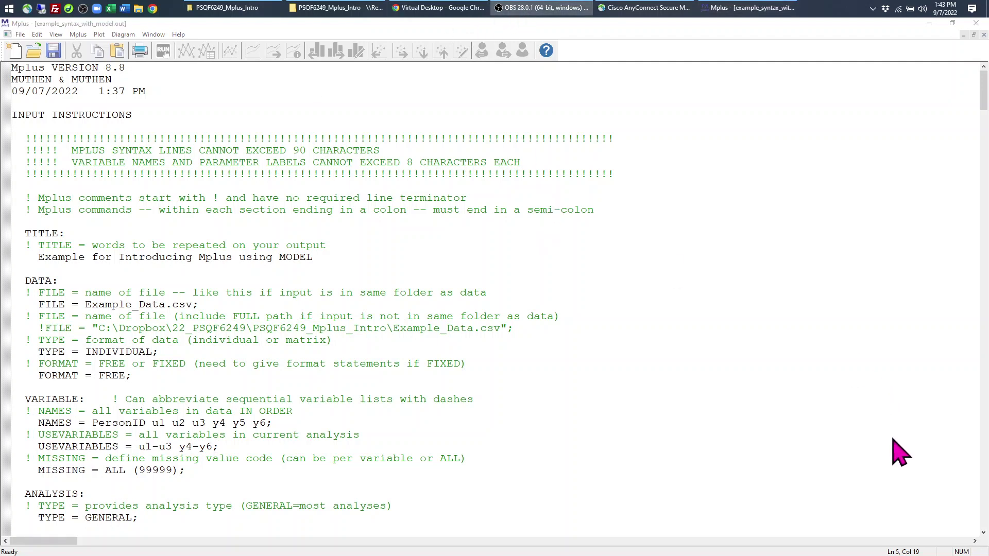